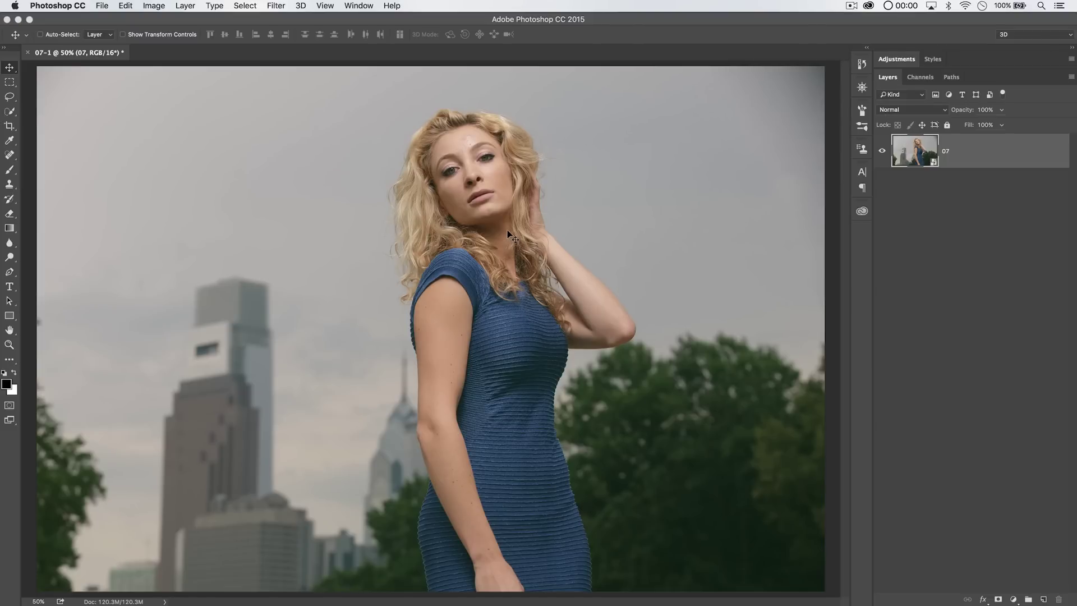
- Open the 07 smart object layer in Camera Raw, showing Temperature 6200 and Exposure +0.35
{"action": "double_click", "coordinate": [918, 150]}
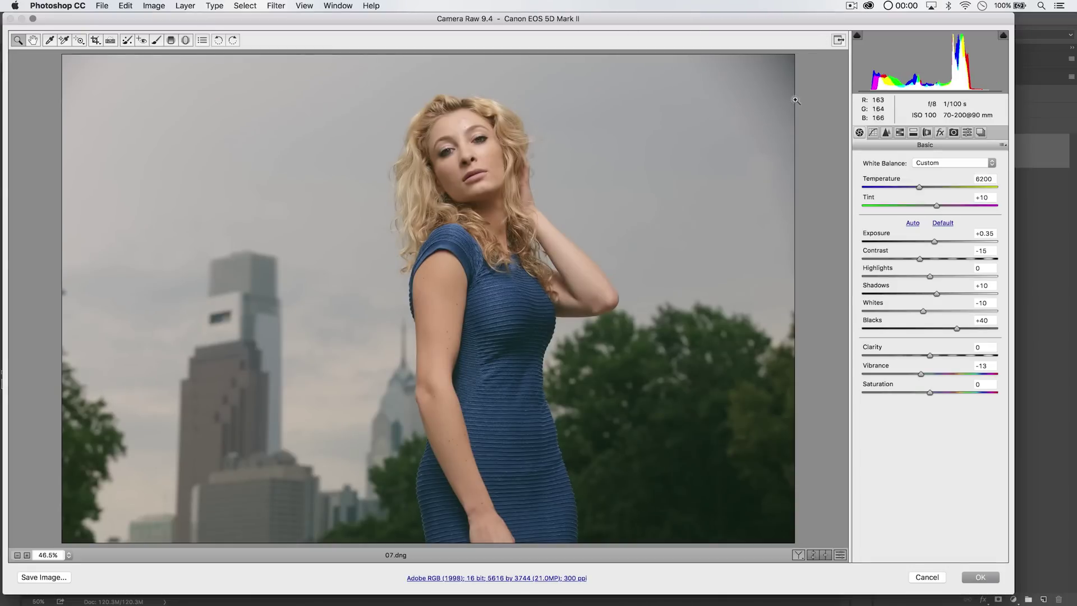
- Reset the raw settings to Camera Raw Defaults: As Shot, Temperature 5550, Exposure 0.00
{"action": "left_click", "coordinate": [1002, 145]}
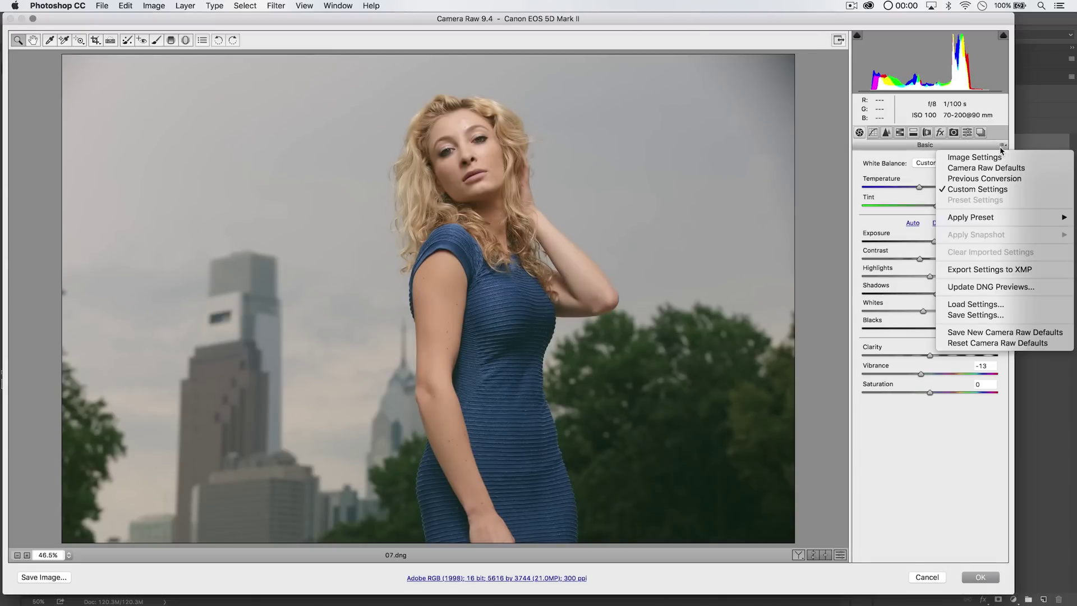
{"action": "left_click", "coordinate": [976, 164]}
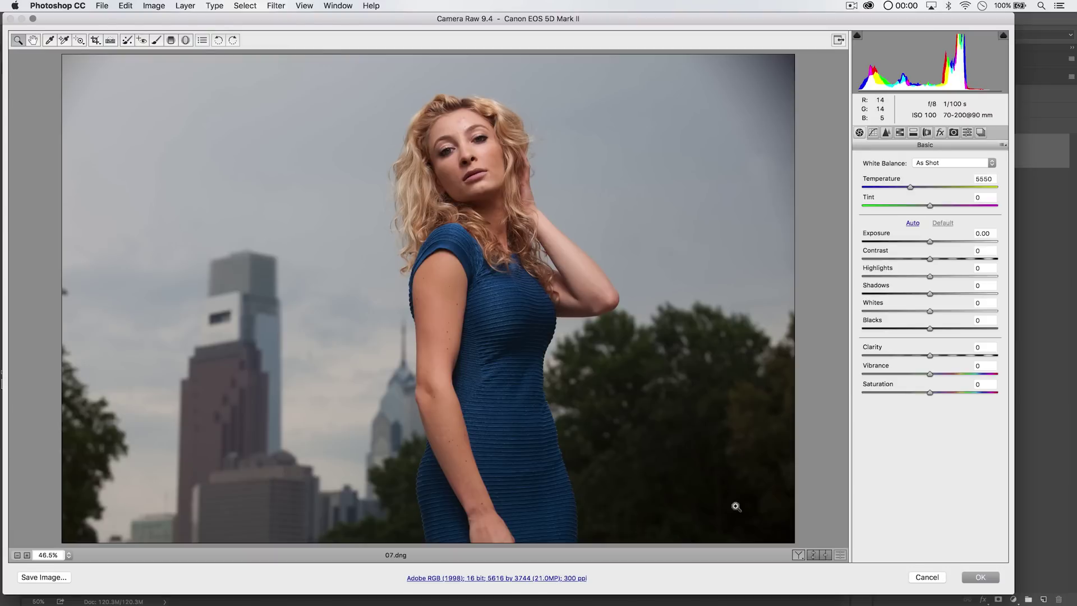
- Confirm the workflow options at Adobe RGB (1998), 16 Bits/Channel, 300 ppi
{"action": "left_click", "coordinate": [536, 578]}
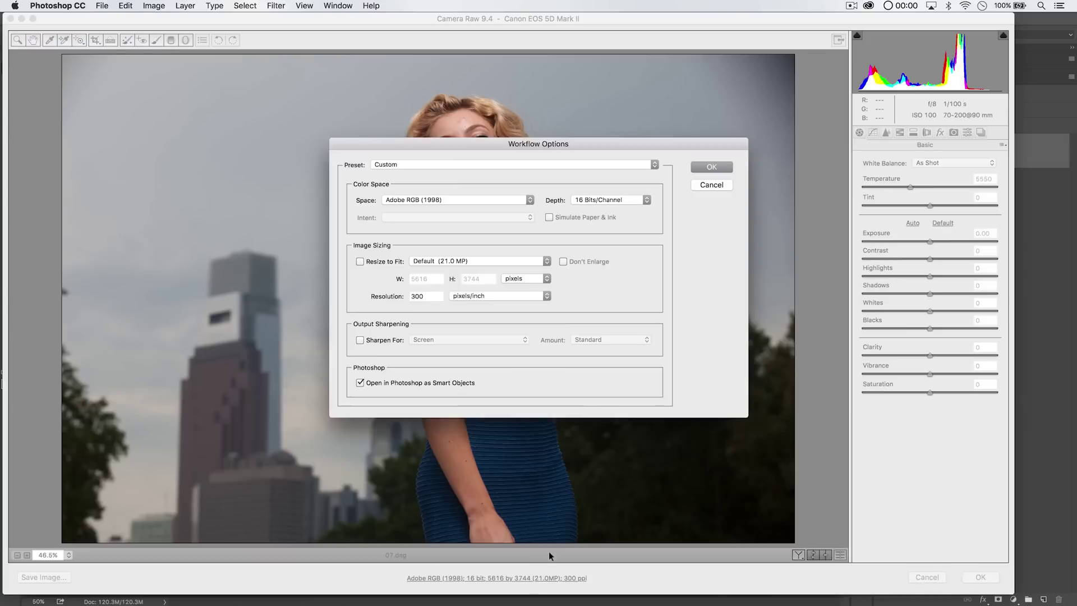
{"action": "left_click_drag", "start_coordinate": [521, 142], "coordinate": [266, 155]}
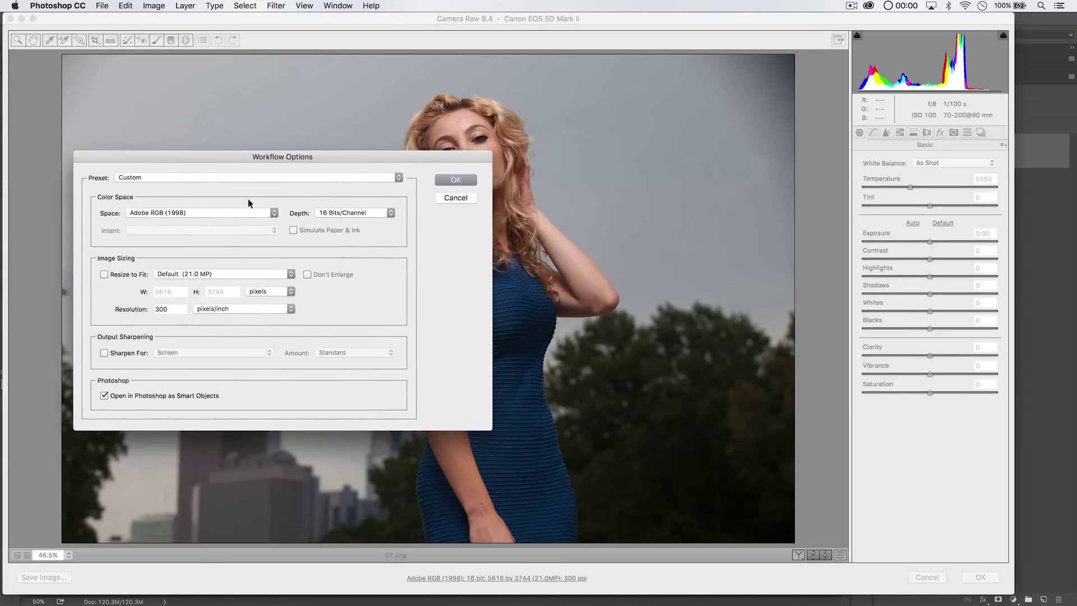
{"action": "left_click", "coordinate": [364, 213]}
{"action": "left_click", "coordinate": [355, 212]}
{"action": "left_click_drag", "start_coordinate": [346, 157], "coordinate": [357, 221]}
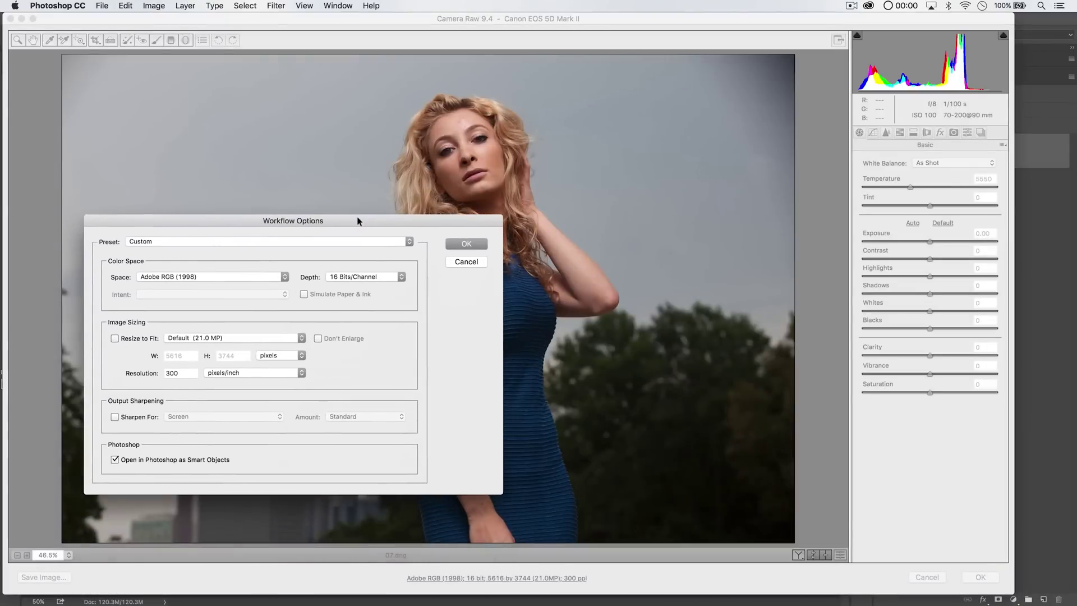
{"action": "left_click", "coordinate": [470, 242]}
- Apply the mornings-in-phila preset to the portrait
{"action": "left_click", "coordinate": [981, 133]}
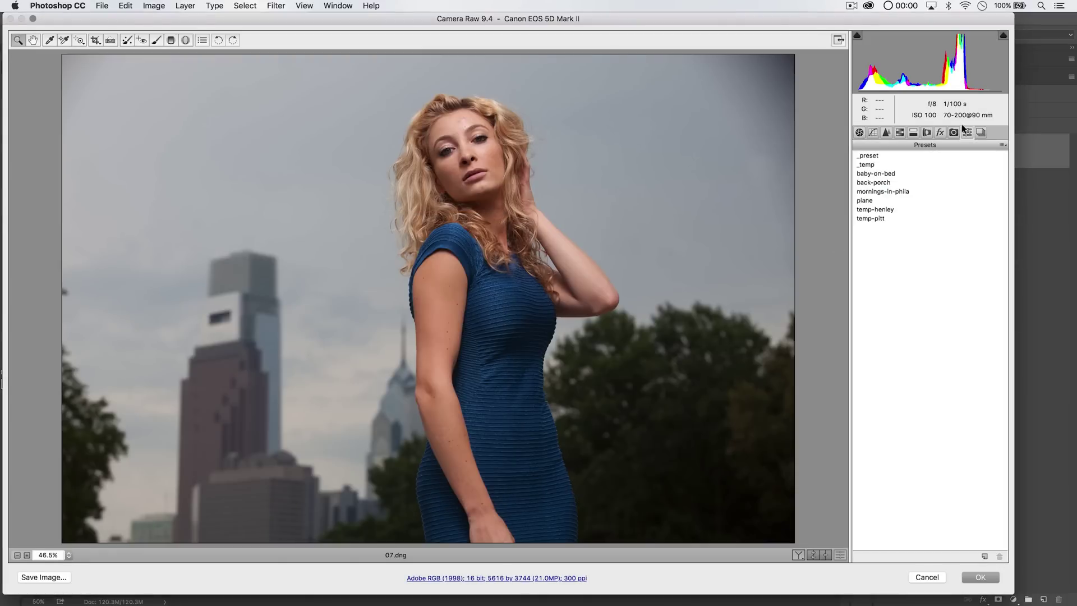
{"action": "left_click", "coordinate": [882, 191]}
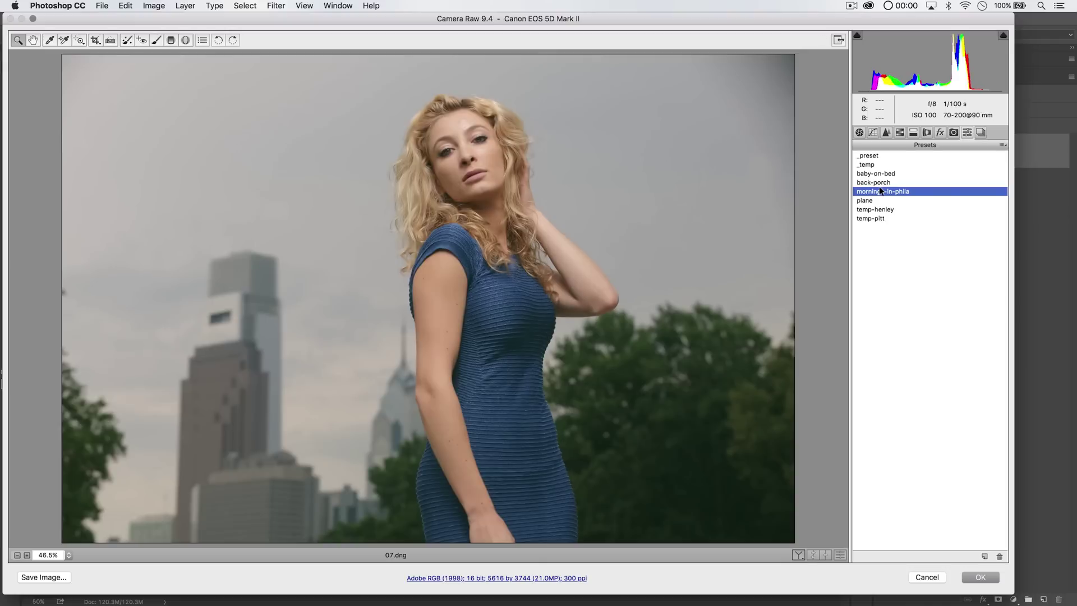
{"action": "left_click", "coordinate": [858, 132]}
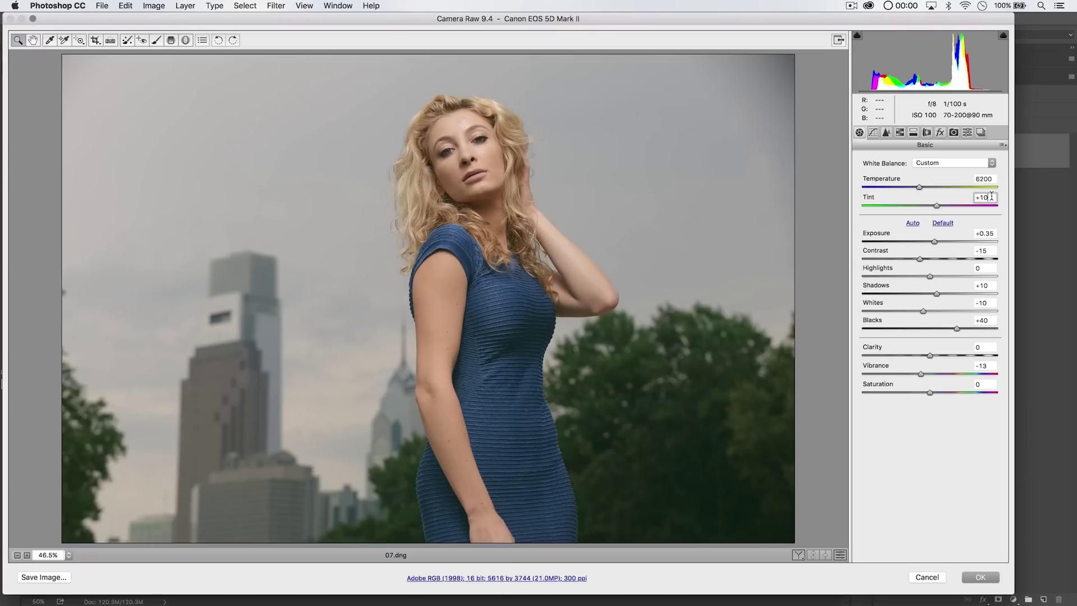
- In the Basic panel, raise Tint to +20 and set Temperature to 6000
{"action": "key", "text": "shift+Up"}
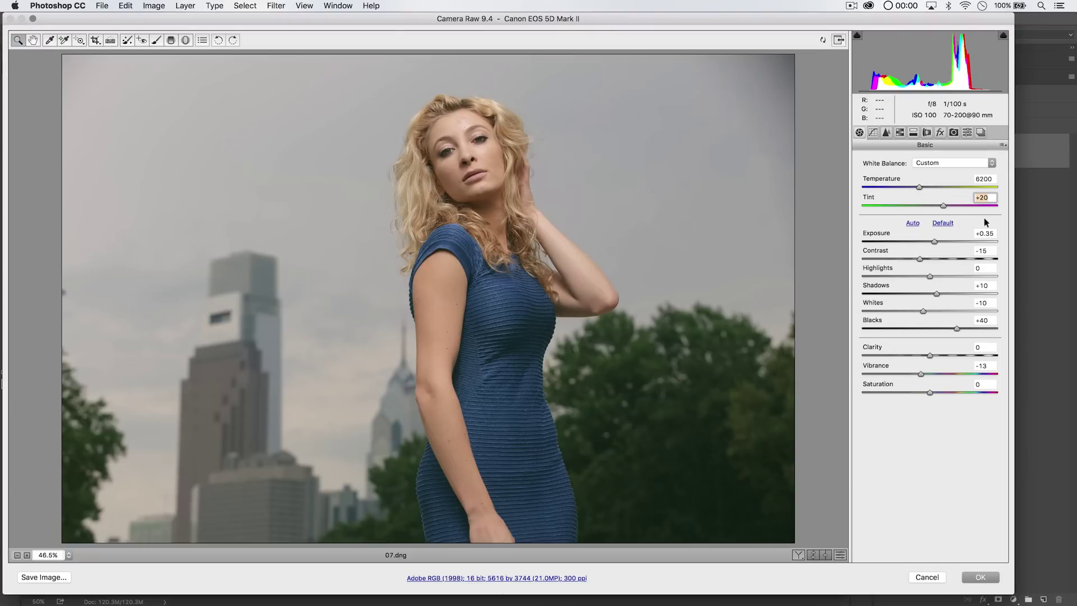
{"action": "key", "text": "shift+Tab"}
{"action": "key", "text": "shift+Down"}
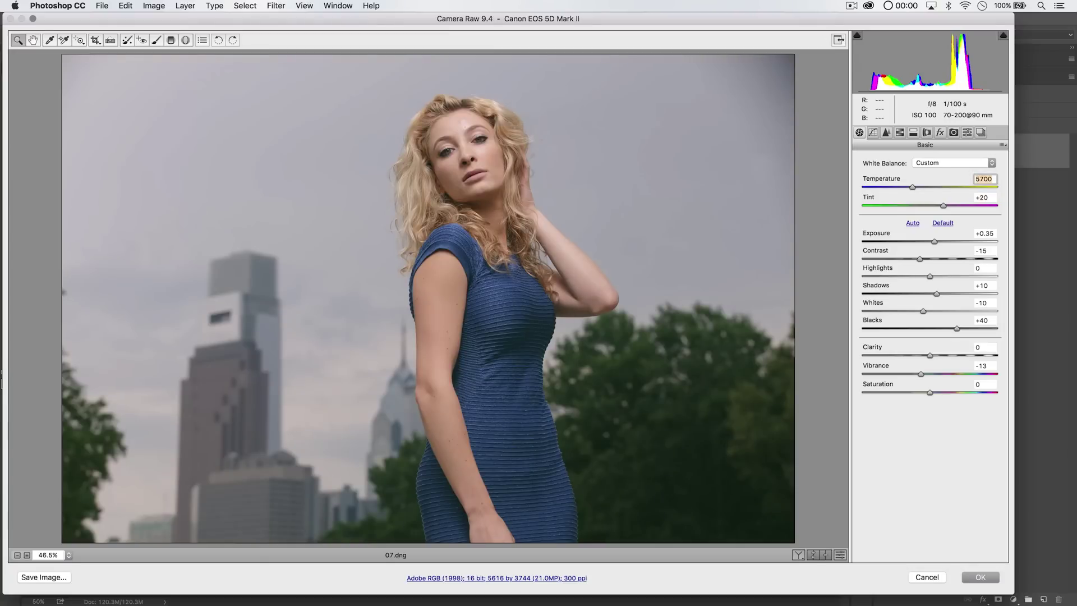
{"action": "key", "text": "Up"}
{"action": "key", "text": "Up"}
{"action": "key", "text": "Up"}
{"action": "key", "text": "Up"}
{"action": "key", "text": "Up"}
{"action": "key", "text": "Up"}
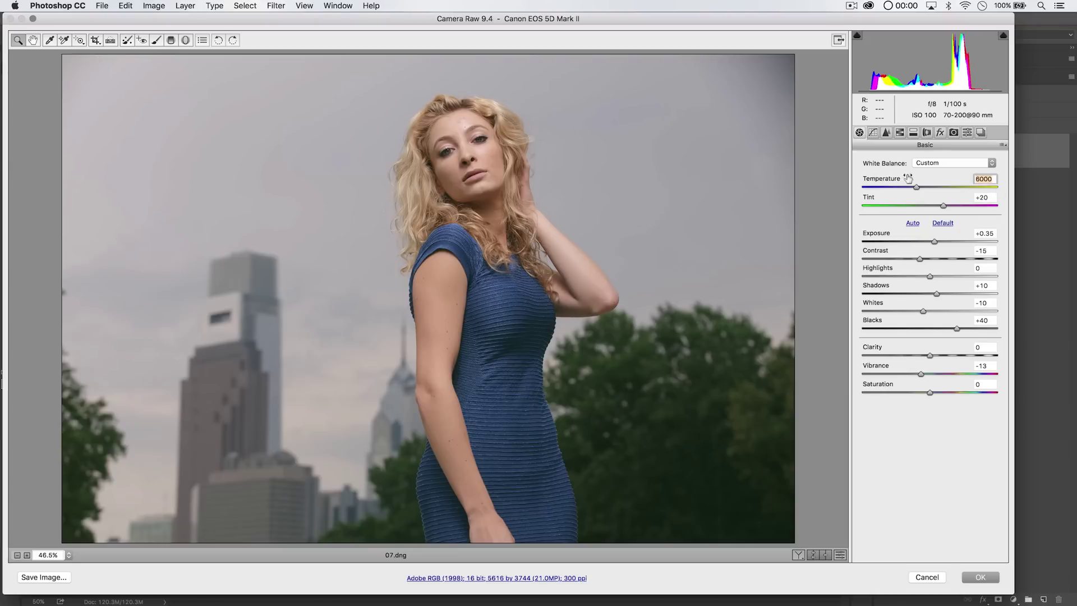
{"action": "key", "text": "super+minus"}
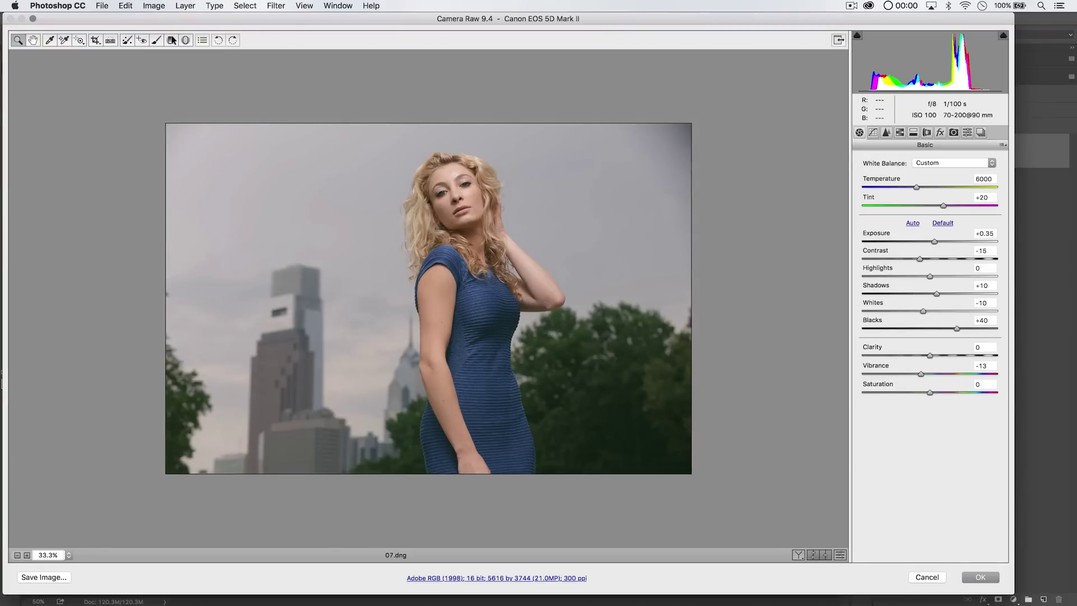
{"action": "left_click", "coordinate": [171, 40]}
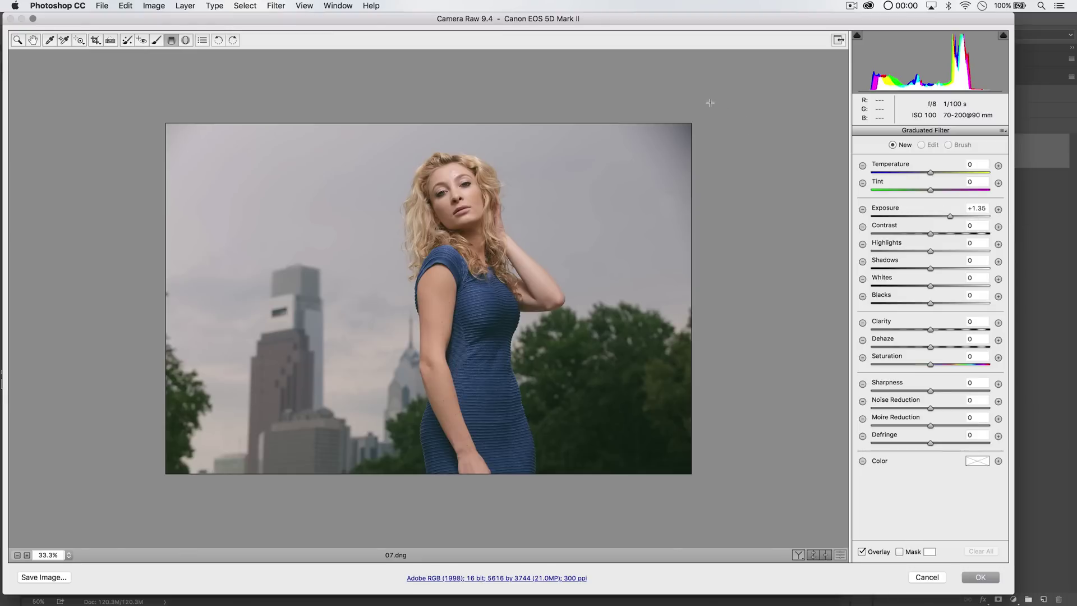
- Drag a +1.35 exposure graduated filter across the top-right corner and apply the raw edits
{"action": "left_click_drag", "start_coordinate": [708, 101], "coordinate": [619, 157]}
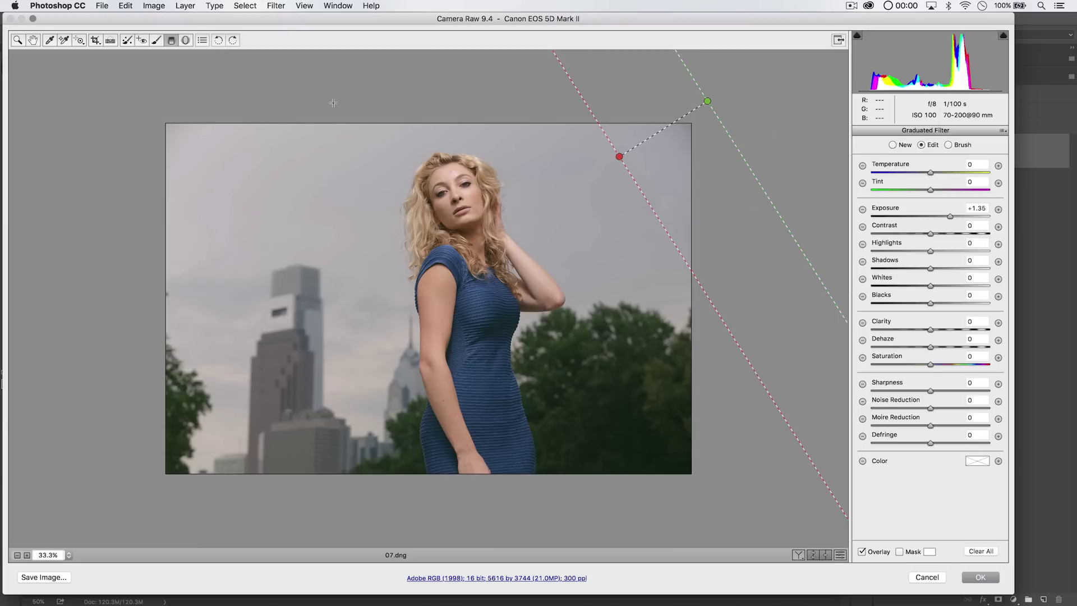
{"action": "left_click", "coordinate": [33, 40]}
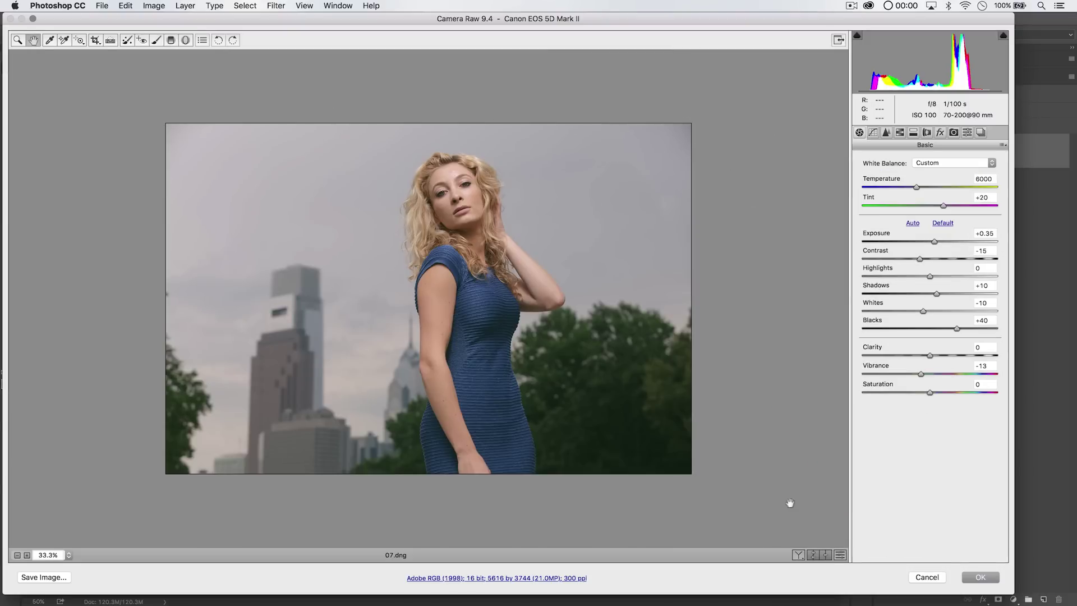
{"action": "left_click", "coordinate": [981, 578]}
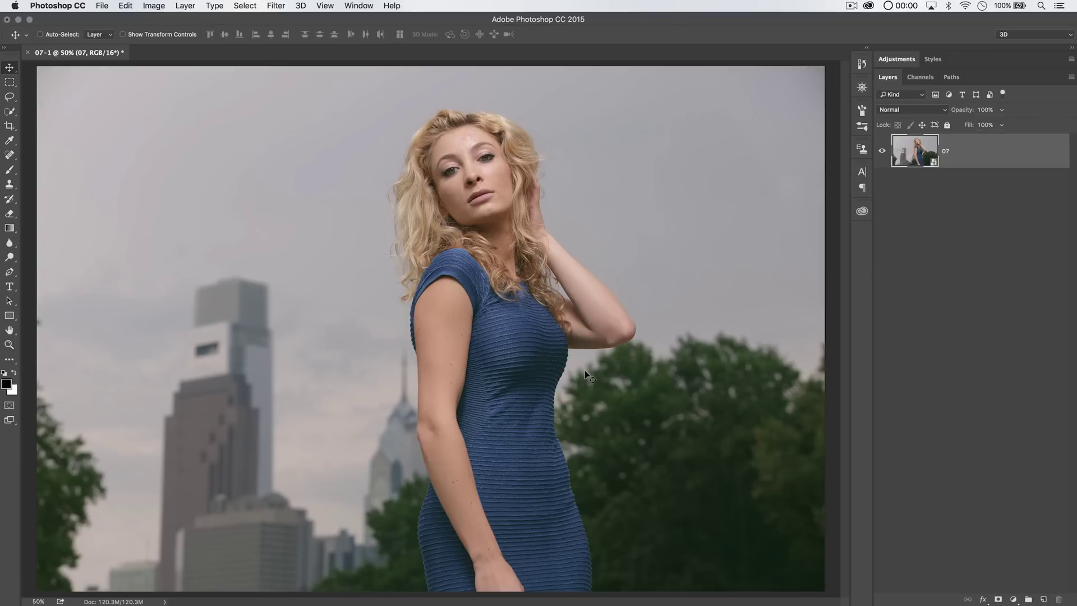
{"action": "key", "text": "super+minus"}
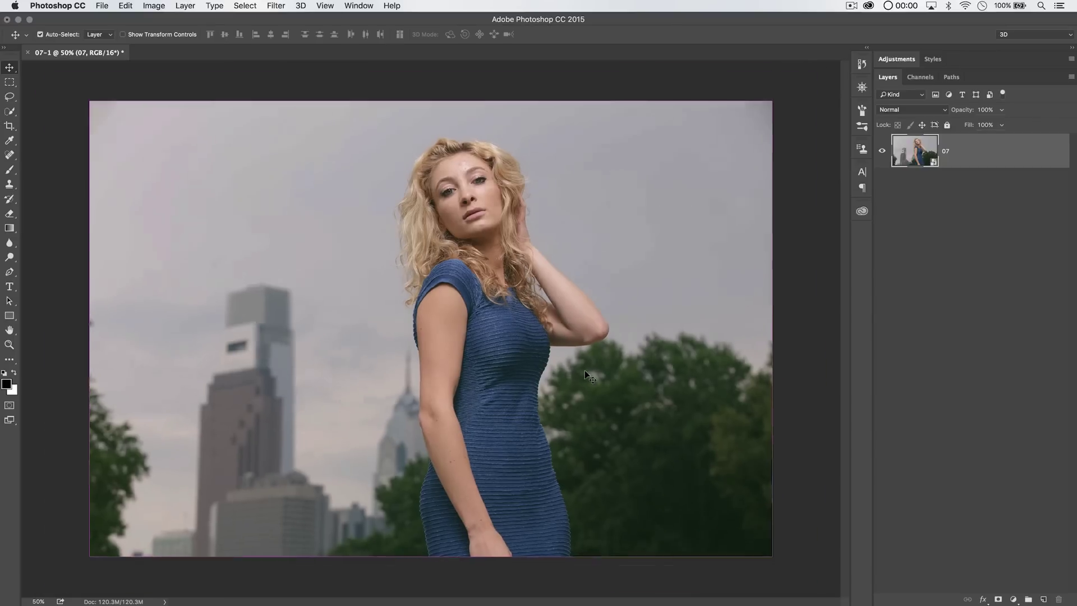
{"action": "left_click", "coordinate": [276, 5]}
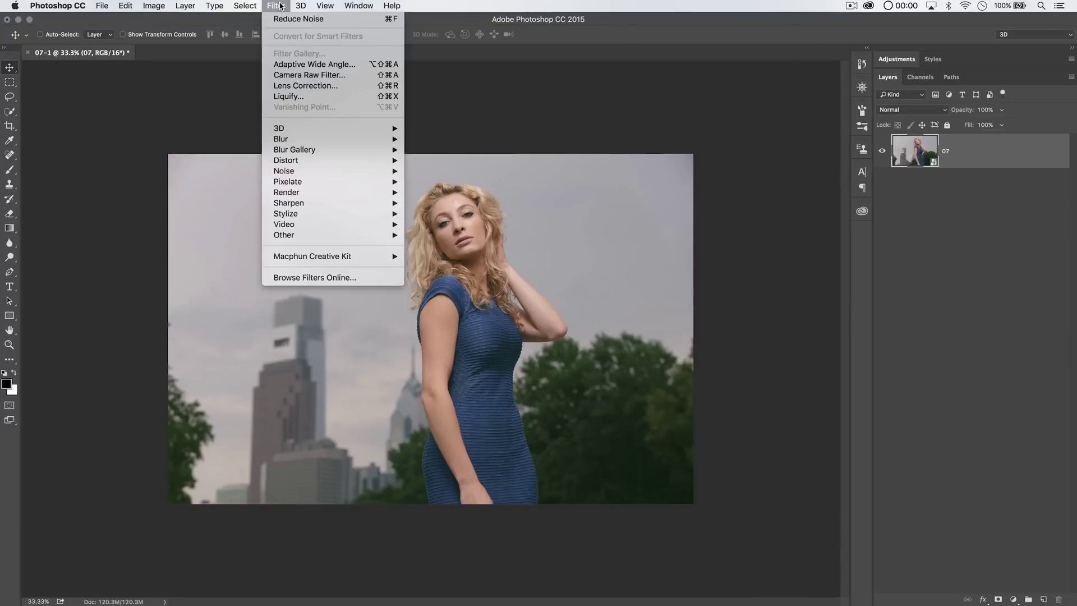
{"action": "left_click", "coordinate": [312, 90]}
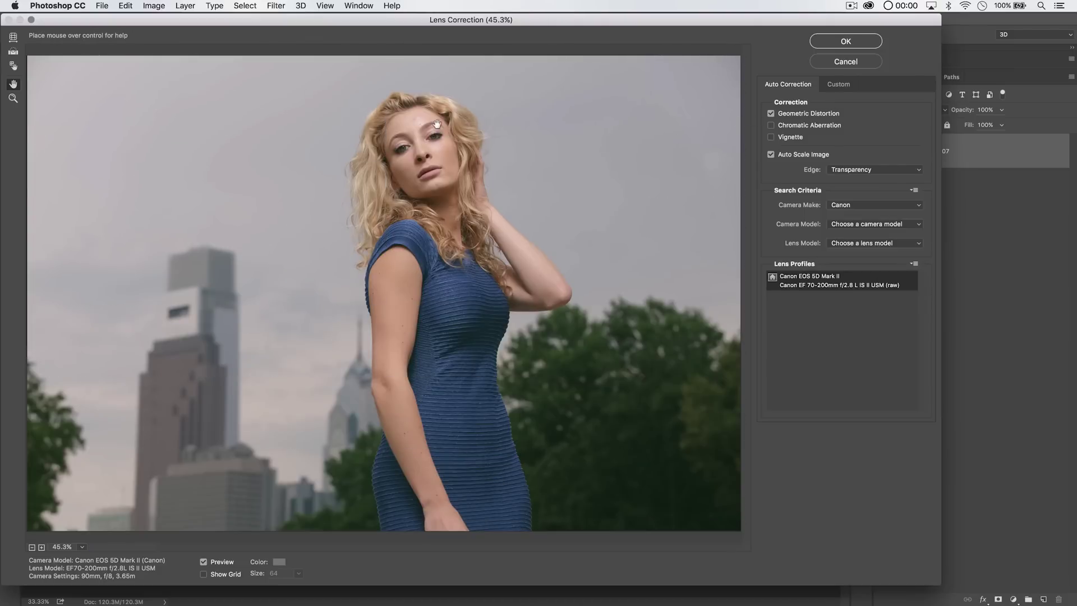
{"action": "left_click", "coordinate": [844, 62]}
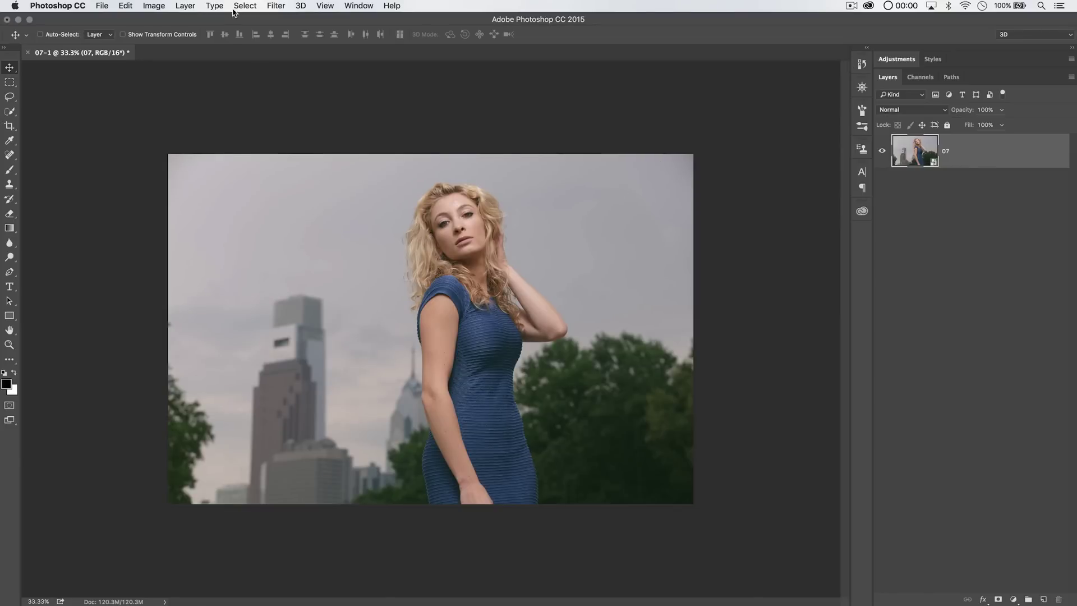
- Nudge the contour beside her hair and shoulder with a size-600 Liquify Forward Warp
{"action": "left_click", "coordinate": [263, 5]}
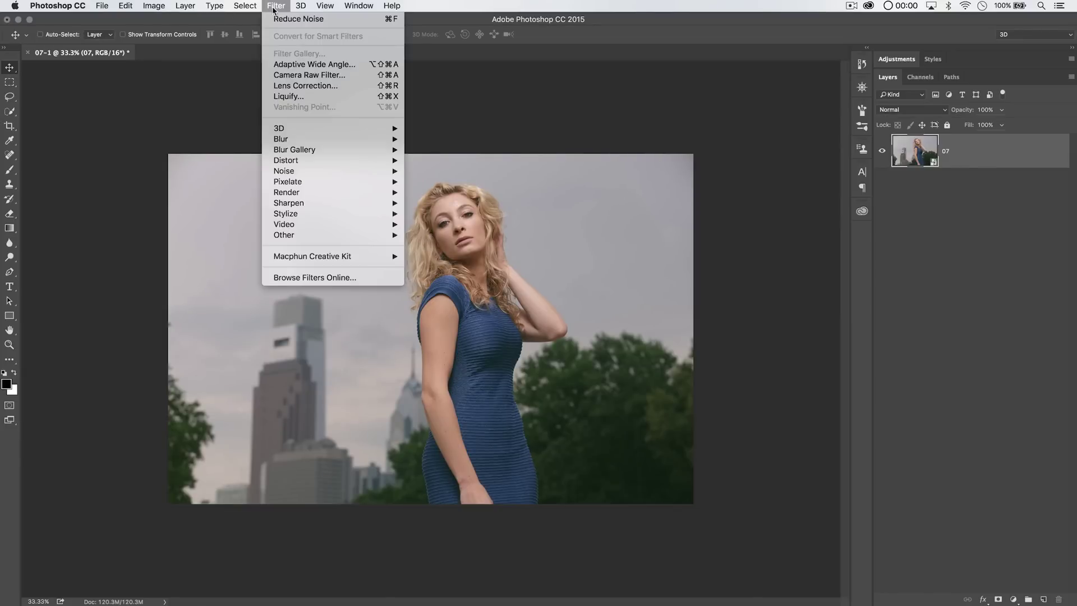
{"action": "left_click", "coordinate": [570, 445]}
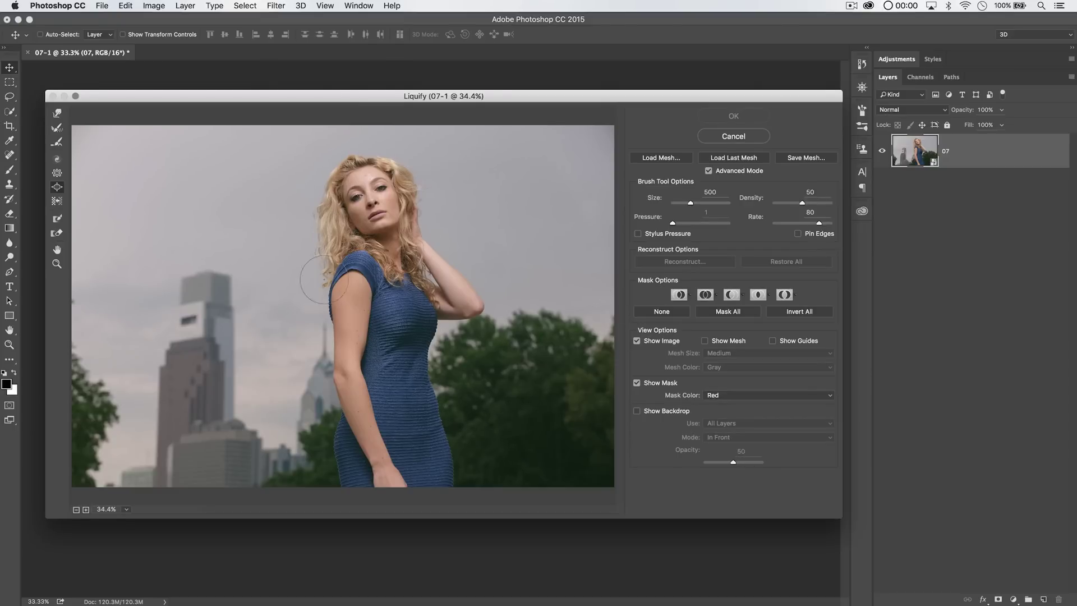
{"action": "left_click", "coordinate": [56, 112]}
{"action": "key", "text": "bracketright"}
{"action": "key", "text": "bracketright"}
{"action": "key", "text": "bracketright"}
{"action": "key", "text": "bracketright"}
{"action": "key", "text": "bracketright"}
{"action": "key", "text": "bracketright"}
{"action": "key", "text": "bracketright"}
{"action": "key", "text": "bracketright"}
{"action": "key", "text": "bracketright"}
{"action": "key", "text": "bracketright"}
{"action": "left_click_drag", "start_coordinate": [434, 399], "coordinate": [433, 396]}
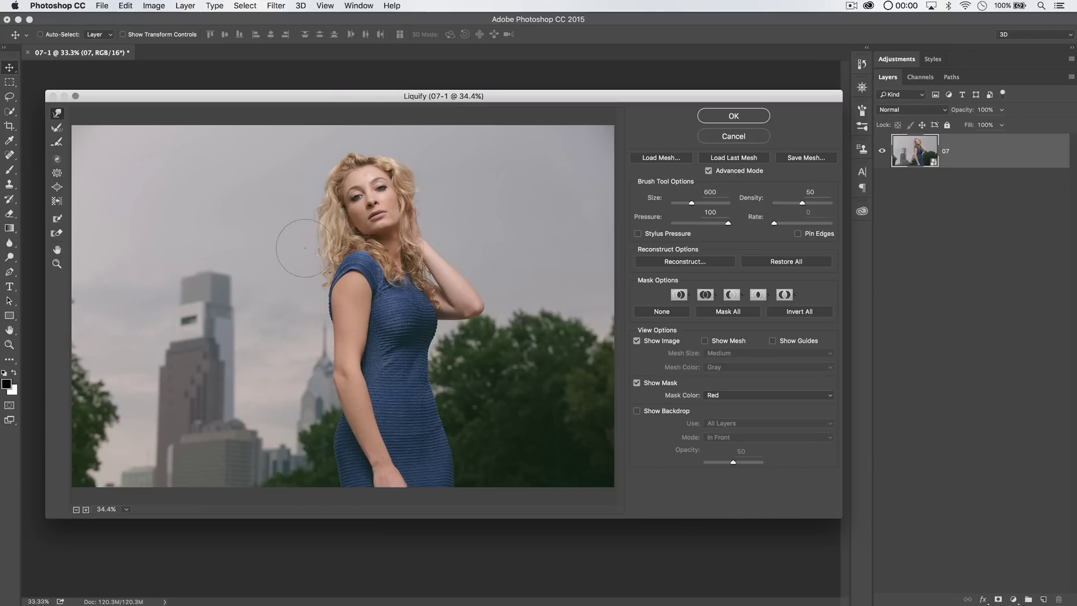
{"action": "left_click", "coordinate": [734, 115]}
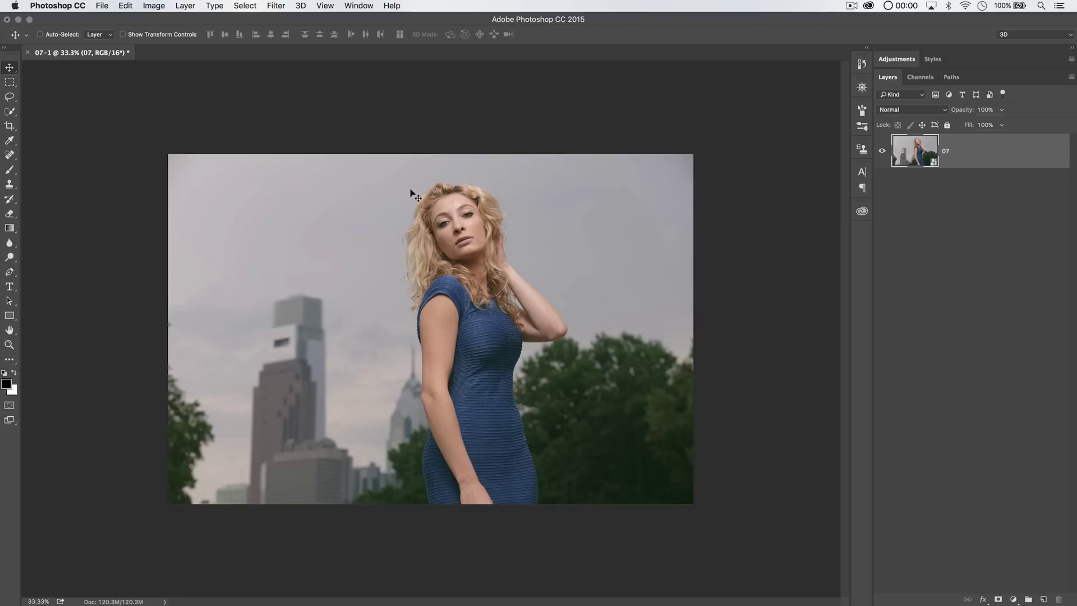
- Convert the image to 8 Bits/Channel
{"action": "left_click", "coordinate": [154, 6]}
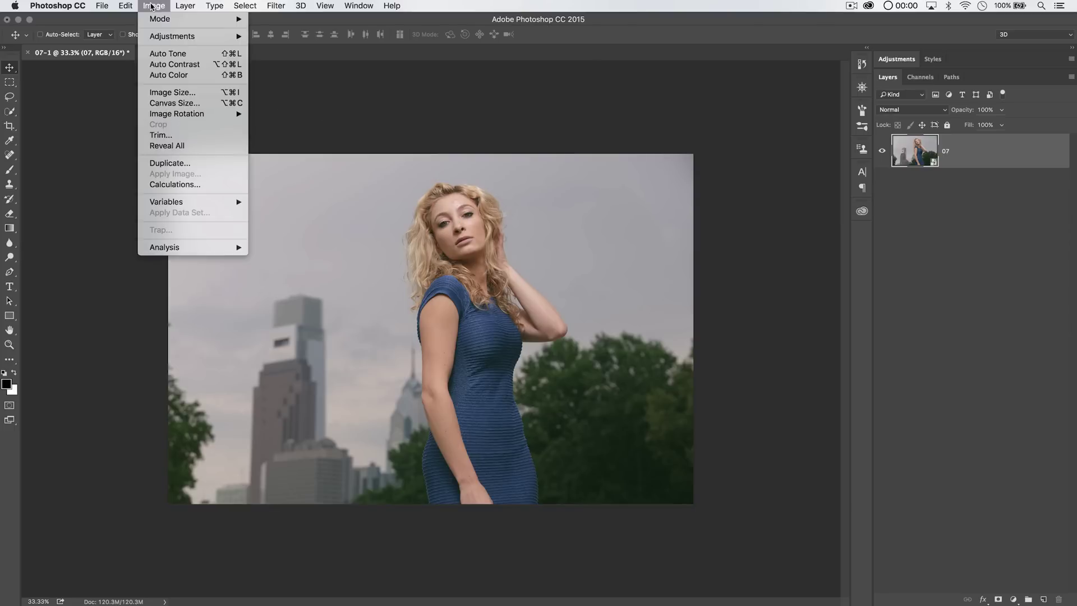
{"action": "mouse_move", "coordinate": [160, 20]}
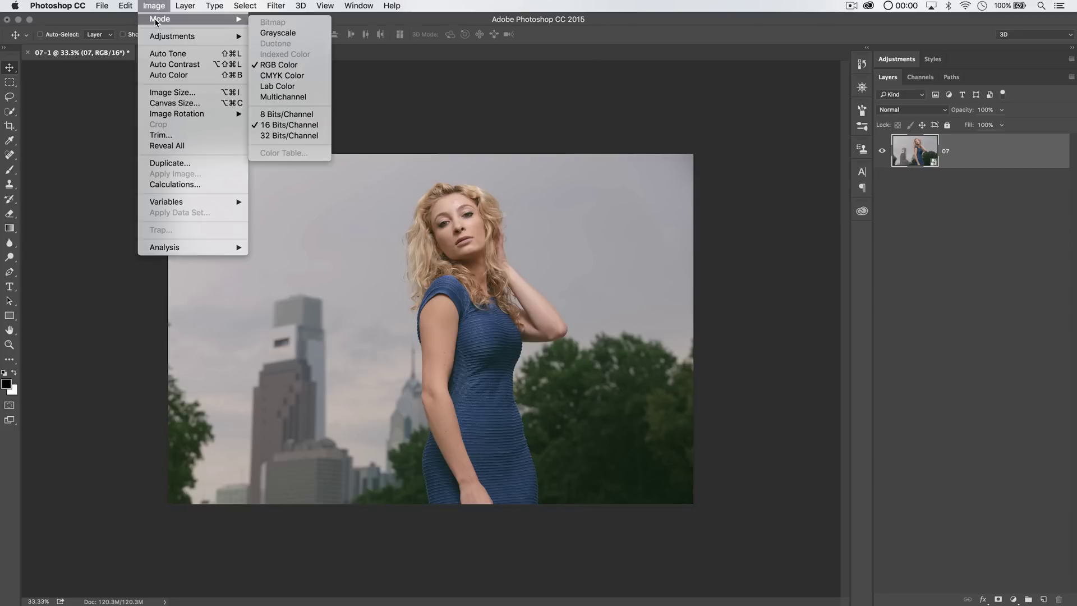
{"action": "left_click", "coordinate": [282, 115]}
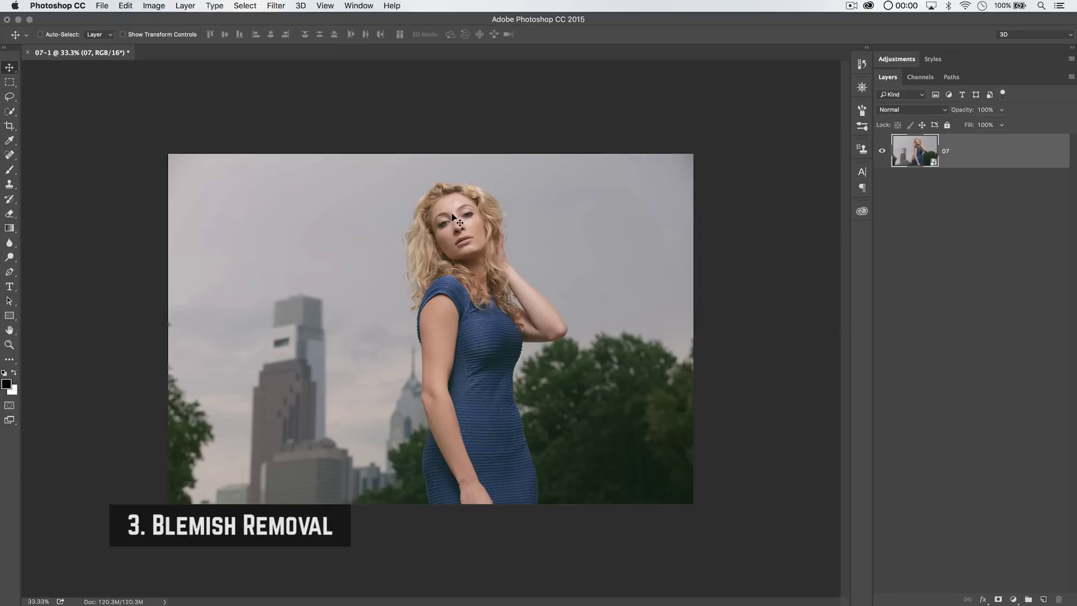
- Zoom to 66.7% and add a new empty Layer 1 above the 07 layer
{"action": "key", "text": "super+plus"}
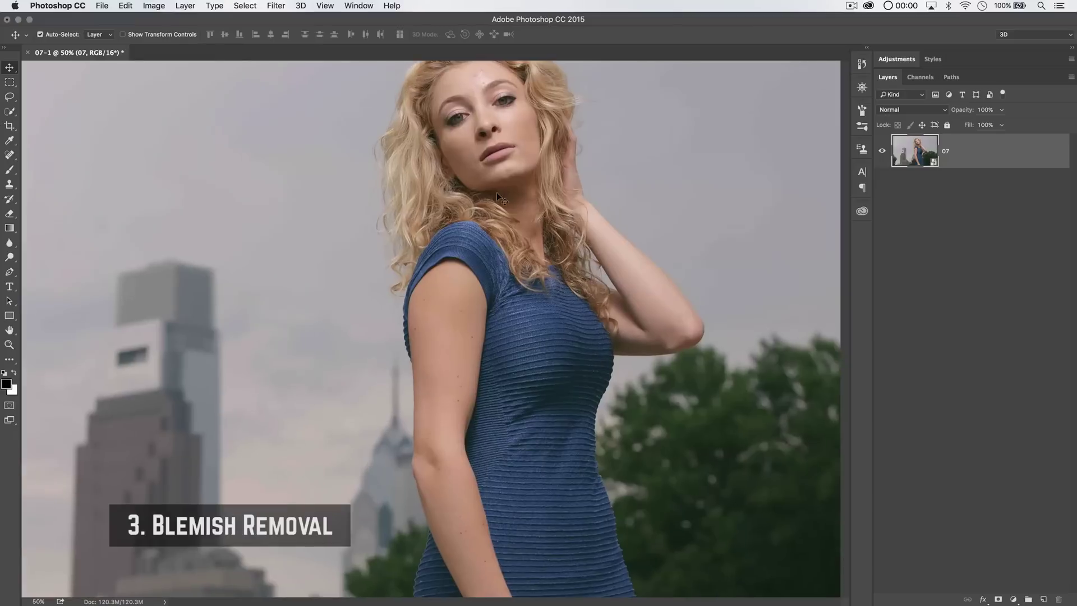
{"action": "key", "text": "super+plus"}
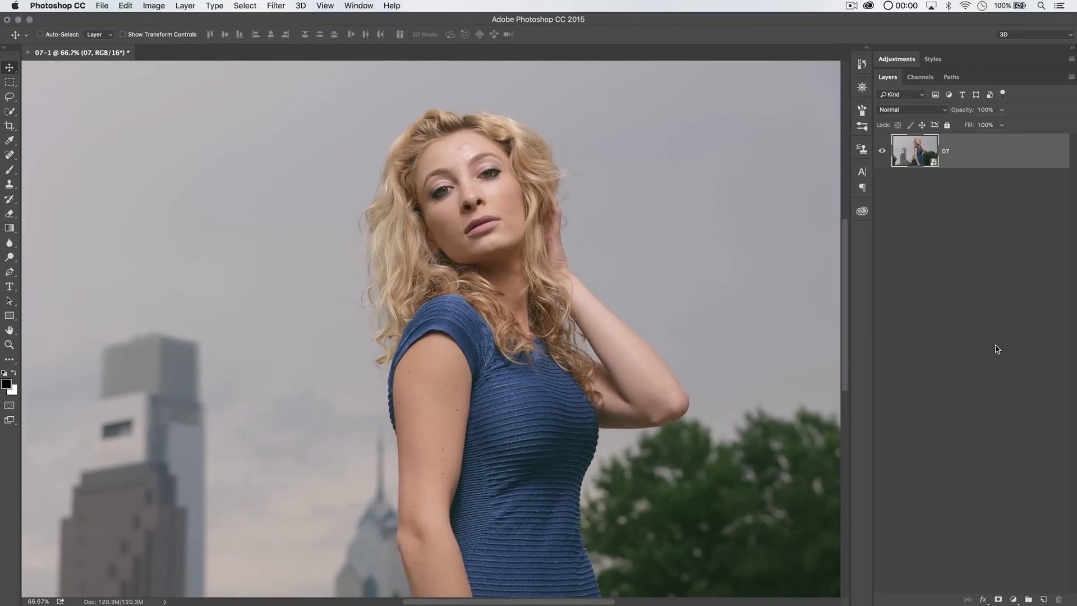
{"action": "key", "text": "super+alt+shift+n"}
- Rename Layer 1 to 'blems'
{"action": "double_click", "coordinate": [952, 151]}
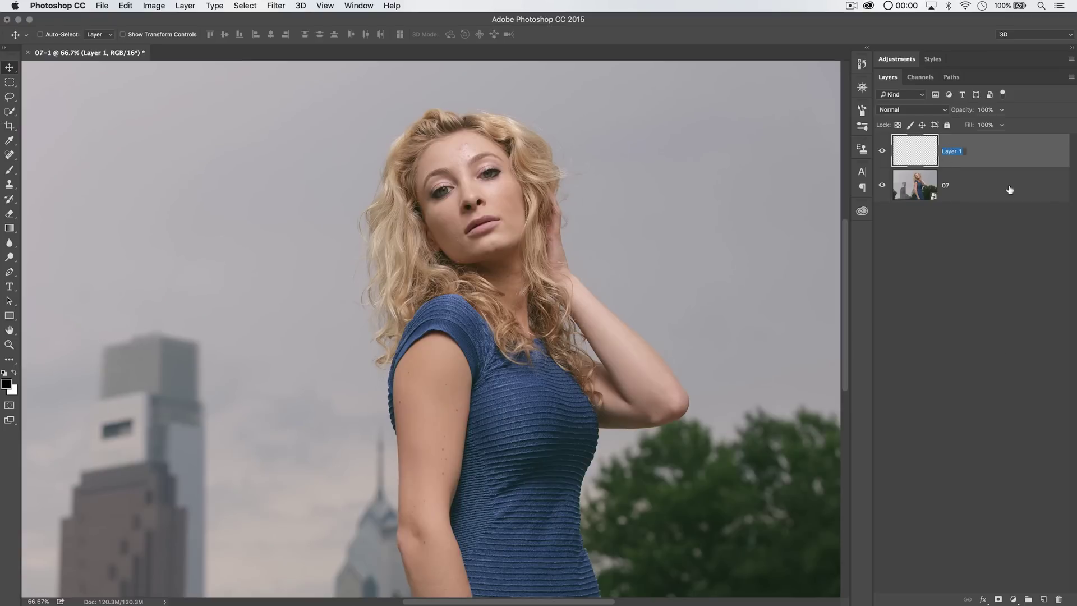
{"action": "type", "text": "blems"}
{"action": "key", "text": "Return"}
- Heal two chin blemishes with the Healing Brush on the blems layer
{"action": "scroll", "coordinate": [460, 210], "scroll_direction": "up", "scroll_amount": 4}
{"action": "key", "text": "j"}
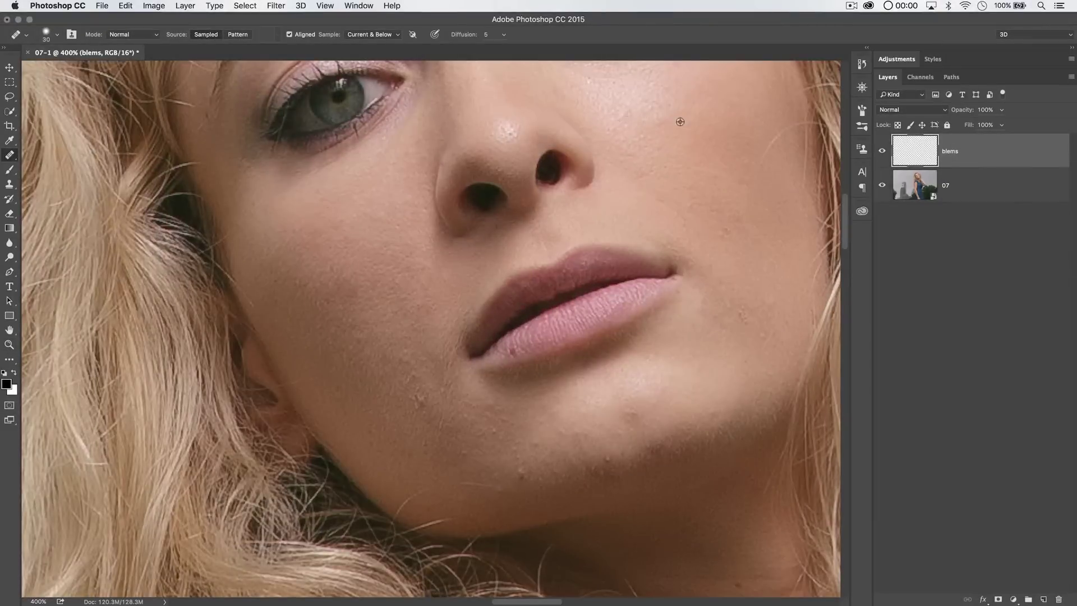
{"action": "left_click", "coordinate": [629, 415]}
{"action": "left_click", "coordinate": [606, 456]}
- Heal five forehead blemishes near the brow with the Healing Brush
{"action": "scroll", "coordinate": [357, 352], "scroll_direction": "up", "scroll_amount": 3}
{"action": "scroll", "coordinate": [357, 352], "scroll_direction": "right", "scroll_amount": 5}
{"action": "scroll", "coordinate": [528, 241], "scroll_direction": "up", "scroll_amount": 10}
{"action": "scroll", "coordinate": [529, 240], "scroll_direction": "left", "scroll_amount": 4}
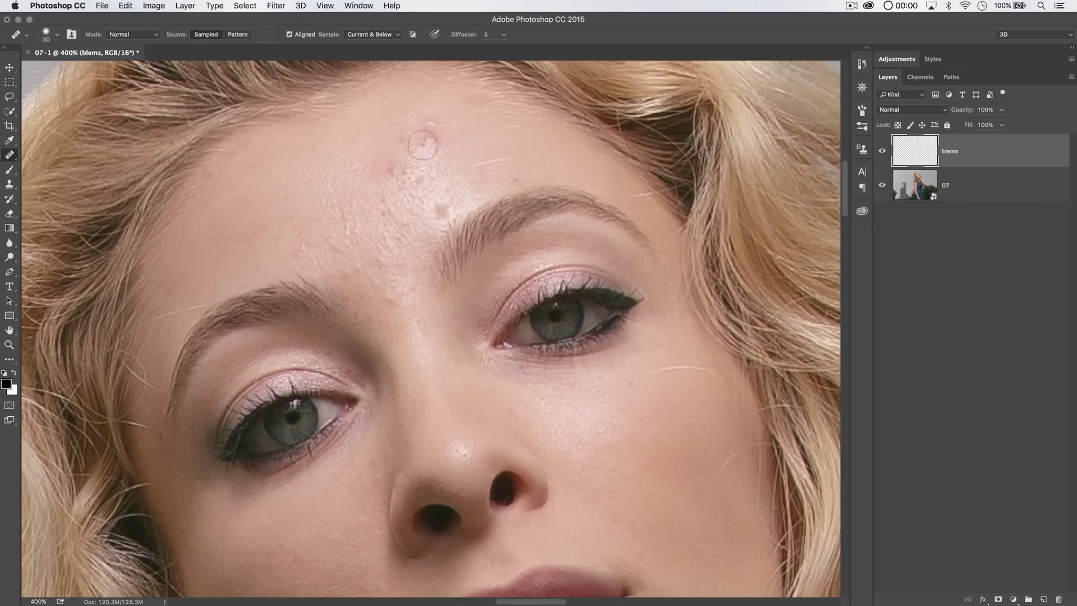
{"action": "left_click", "coordinate": [436, 210]}
{"action": "left_click", "coordinate": [428, 121]}
{"action": "left_click", "coordinate": [401, 185]}
{"action": "left_click", "coordinate": [327, 248]}
{"action": "left_click", "coordinate": [401, 221]}
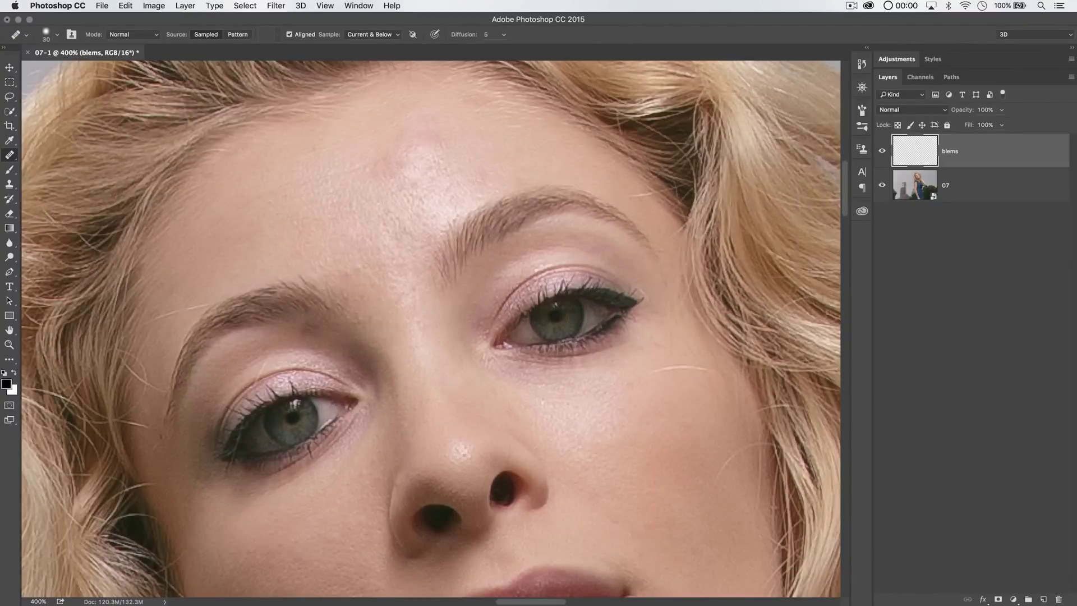
- Review the whole photo at 50% and toggle the blems layer to compare before and after
{"action": "scroll", "coordinate": [320, 271], "scroll_direction": "down", "scroll_amount": 15}
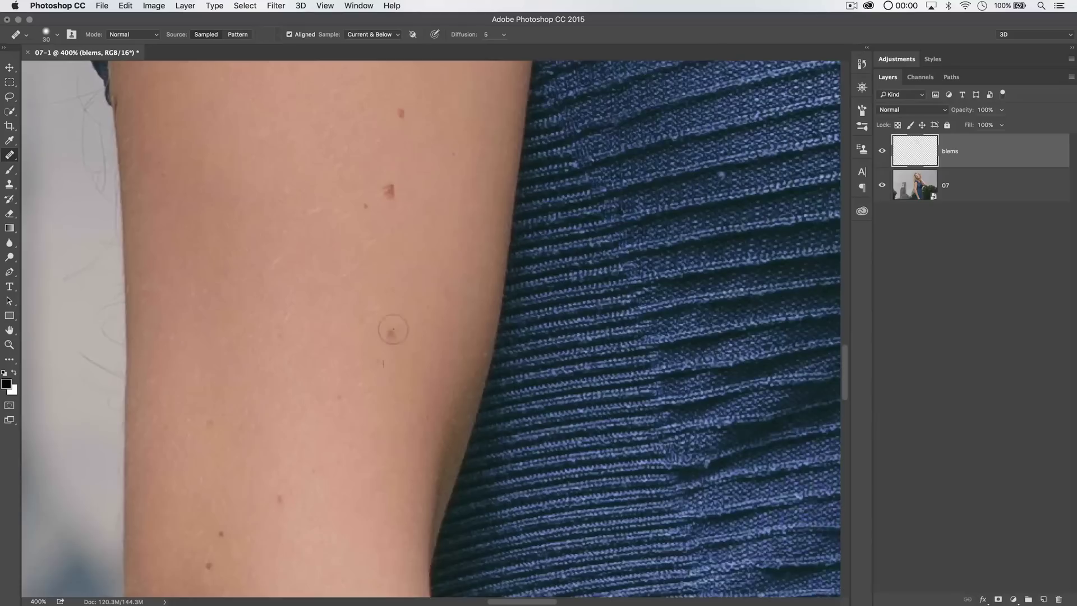
{"action": "scroll", "coordinate": [392, 330], "scroll_direction": "down", "scroll_amount": 20}
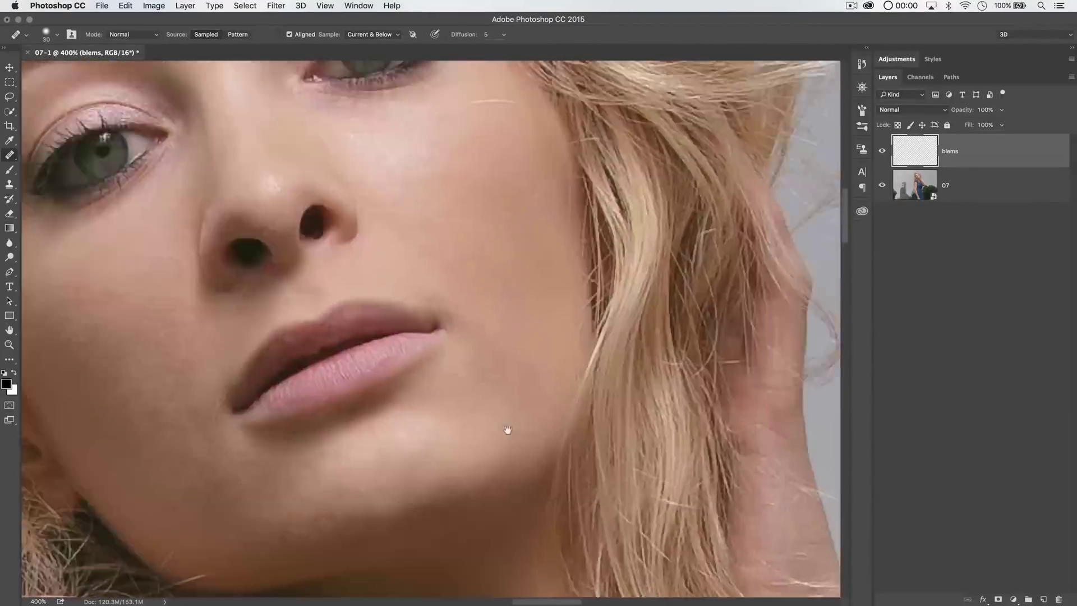
{"action": "scroll", "coordinate": [504, 427], "scroll_direction": "down", "scroll_amount": 3}
{"action": "scroll", "coordinate": [461, 247], "scroll_direction": "up", "scroll_amount": 3}
{"action": "scroll", "coordinate": [626, 149], "scroll_direction": "down", "scroll_amount": 5}
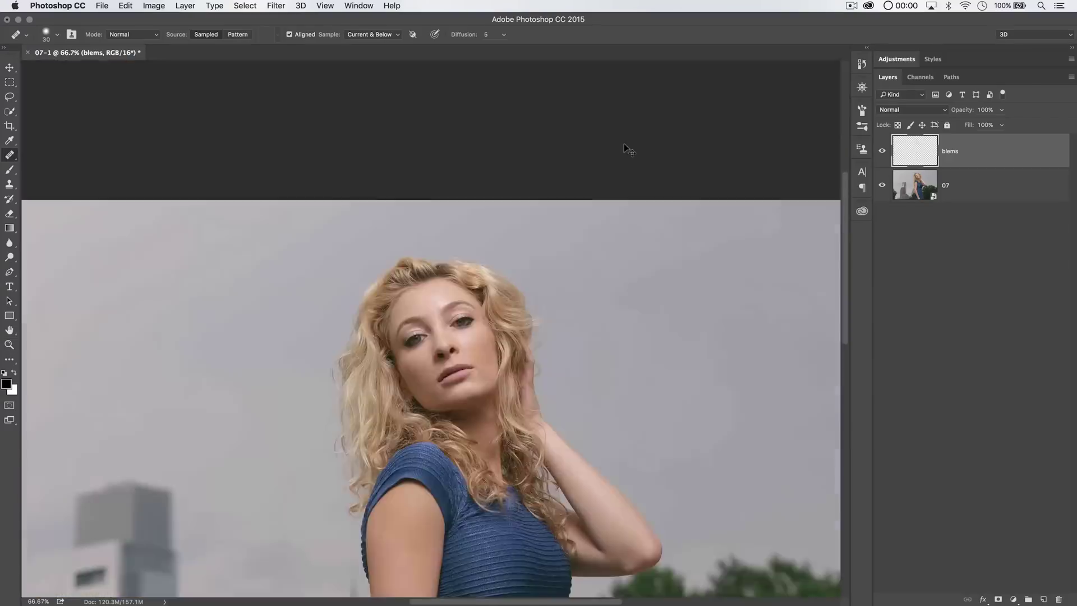
{"action": "scroll", "coordinate": [626, 149], "scroll_direction": "down", "scroll_amount": 2}
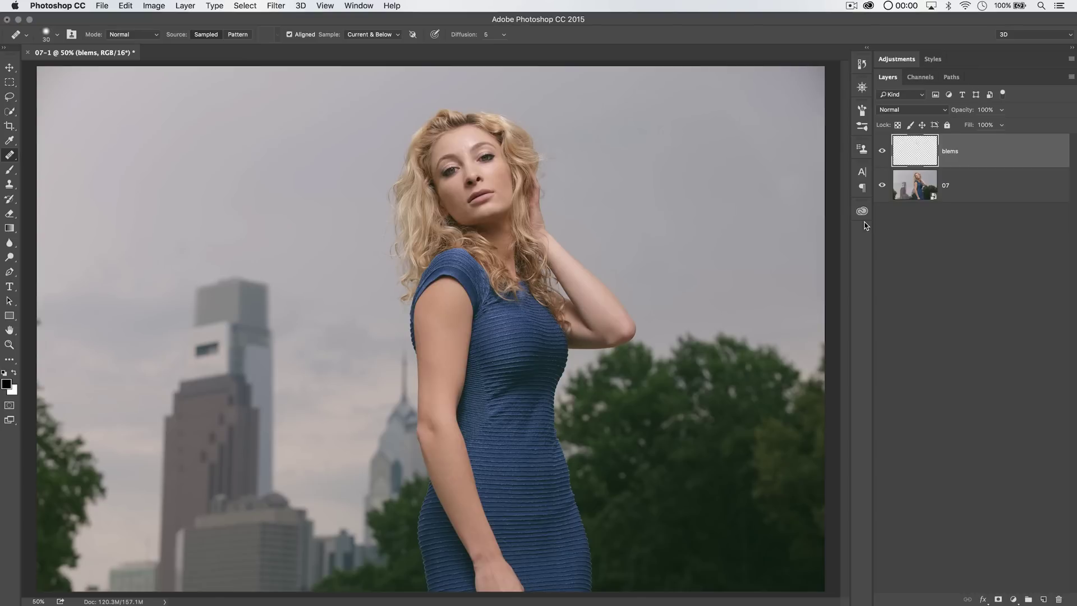
{"action": "key", "text": "super+minus"}
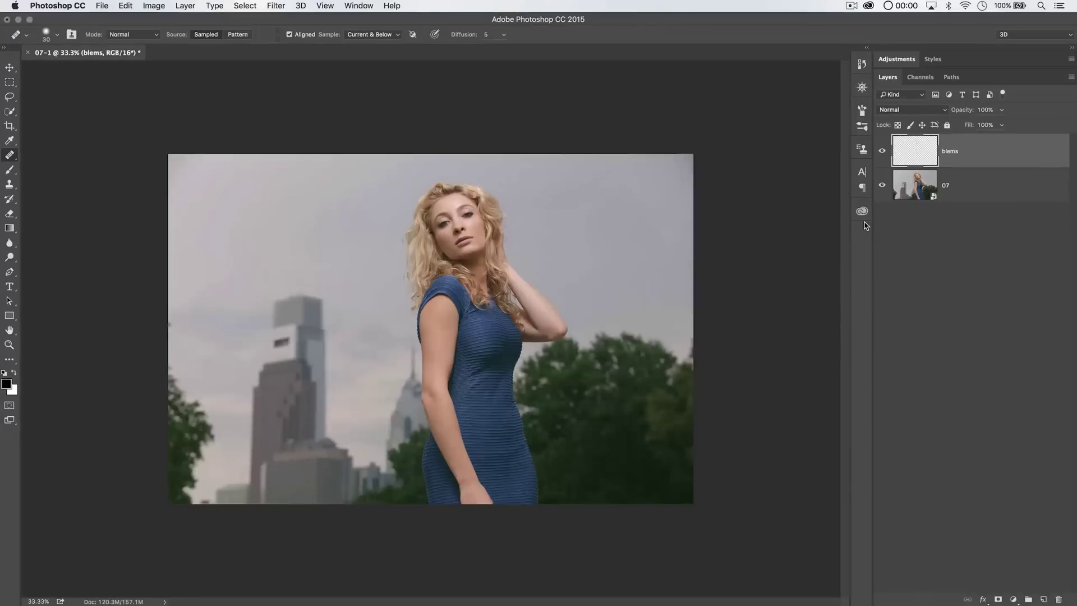
{"action": "key", "text": "super+plus"}
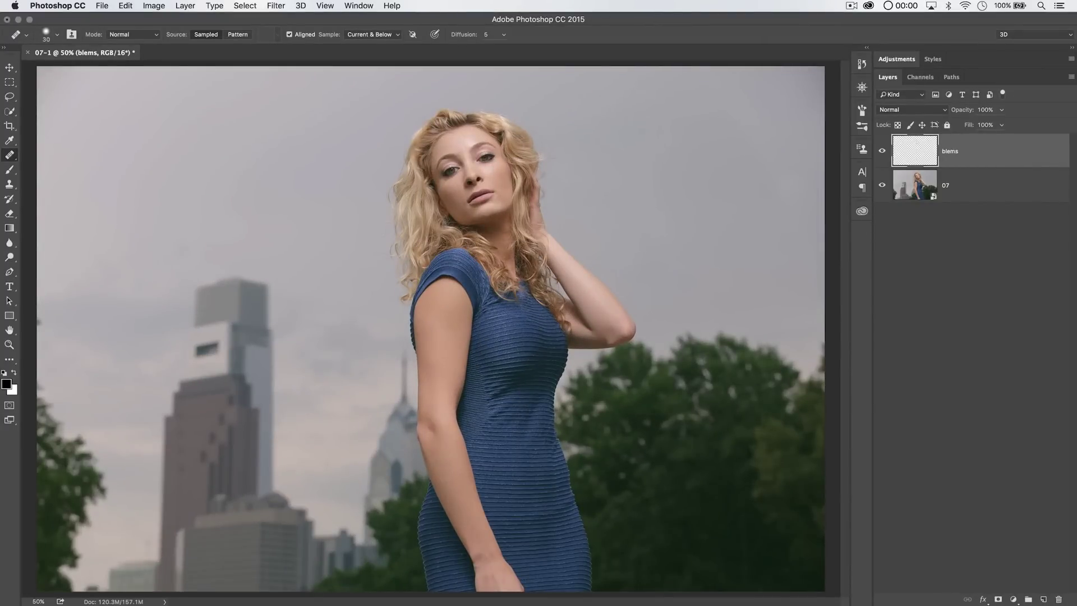
{"action": "left_click", "coordinate": [882, 152]}
{"action": "left_click", "coordinate": [883, 152]}
- Zoom in on the face and float the History and Actions panels over the canvas
{"action": "key", "text": "z"}
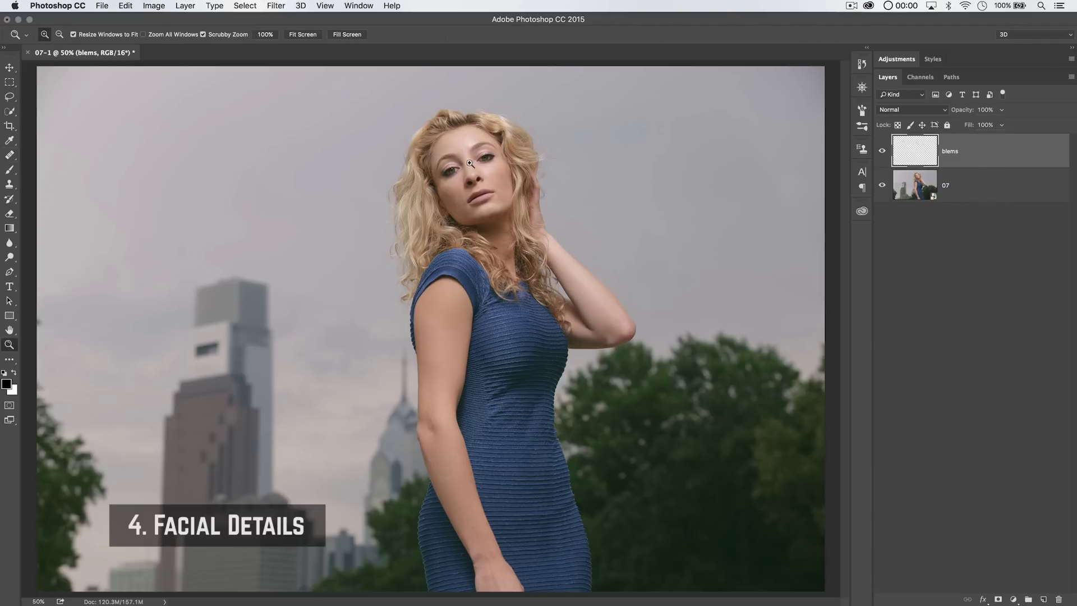
{"action": "left_click_drag", "start_coordinate": [471, 164], "coordinate": [542, 243]}
{"action": "scroll", "coordinate": [542, 243], "scroll_direction": "up", "scroll_amount": 5}
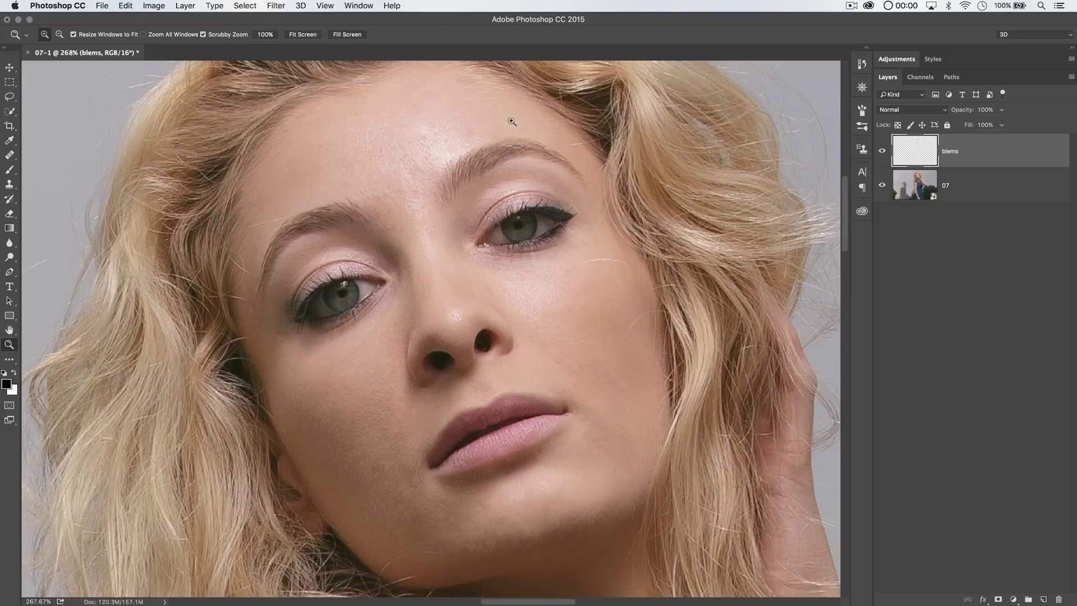
{"action": "left_click_drag", "start_coordinate": [861, 64], "coordinate": [97, 115]}
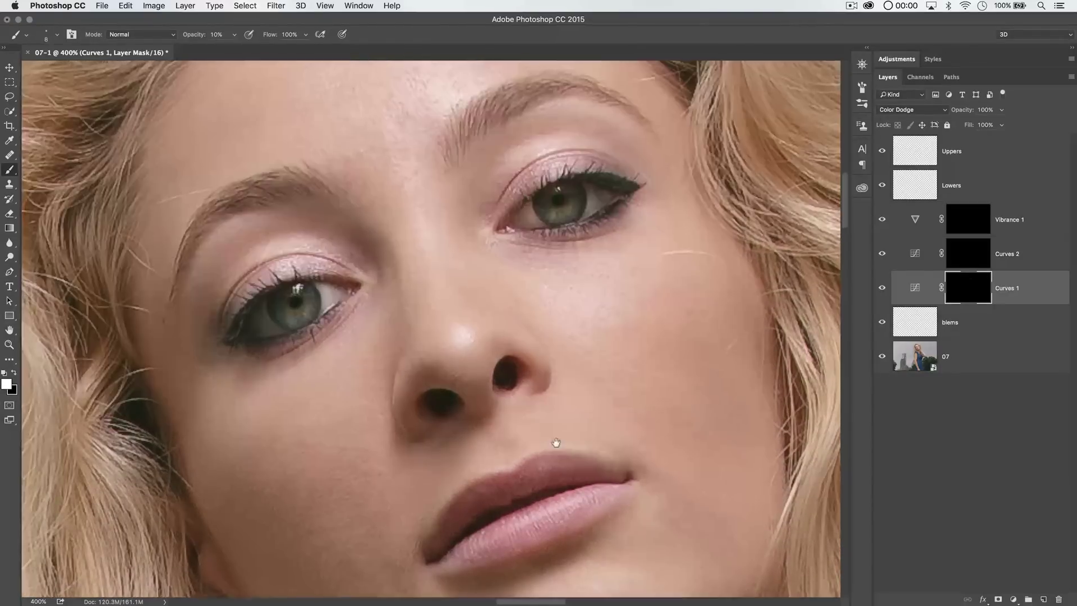
- Shrink the brush to size 10 and zoom out to view the whole image
{"action": "key", "text": "bracketleft"}
{"action": "key", "text": "bracketleft"}
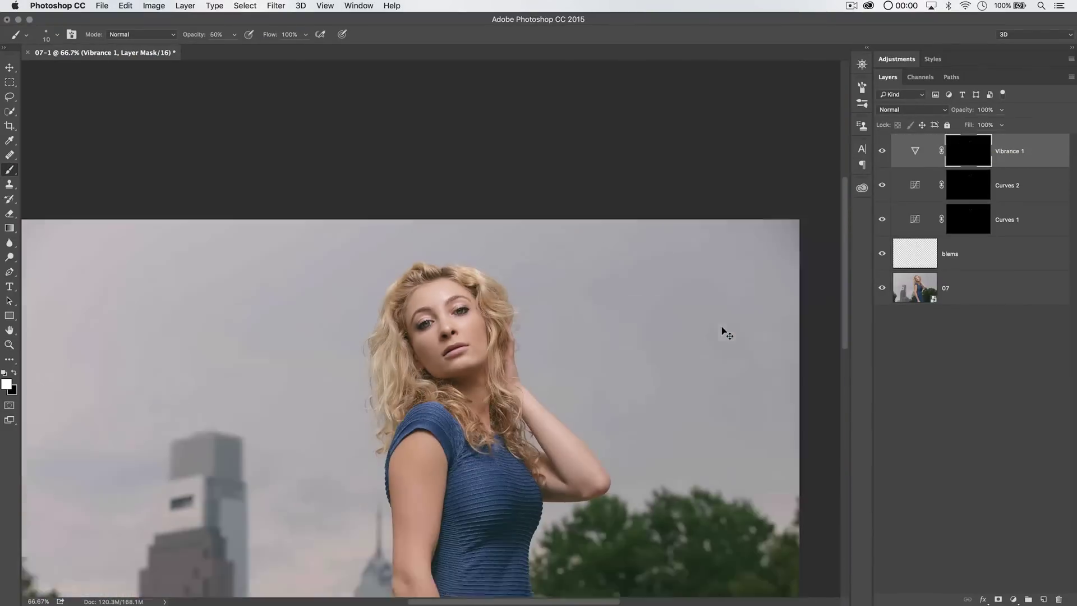
{"action": "key", "text": "super+minus"}
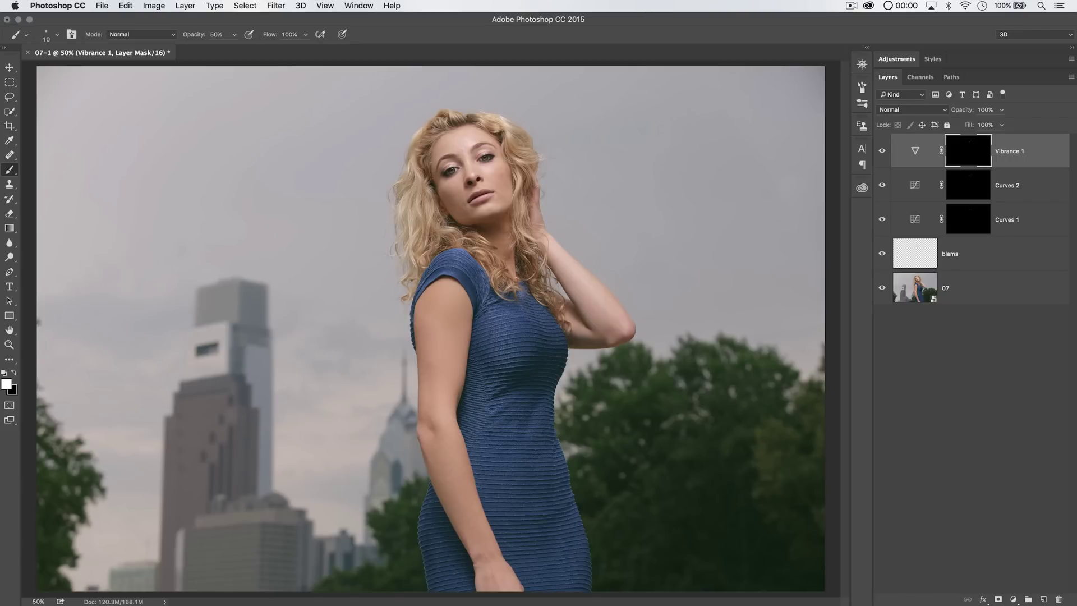
{"action": "key", "text": "super+minus"}
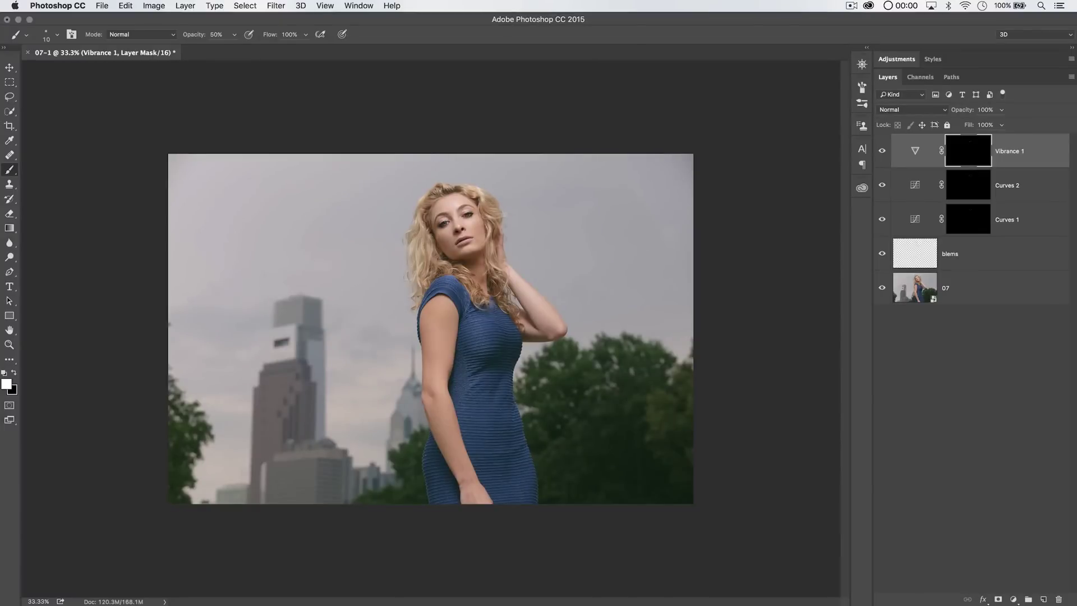
- Run the Dodge-Burn action to add Curves 3 and Curves 4 with black masks
{"action": "key", "text": "alt+F9"}
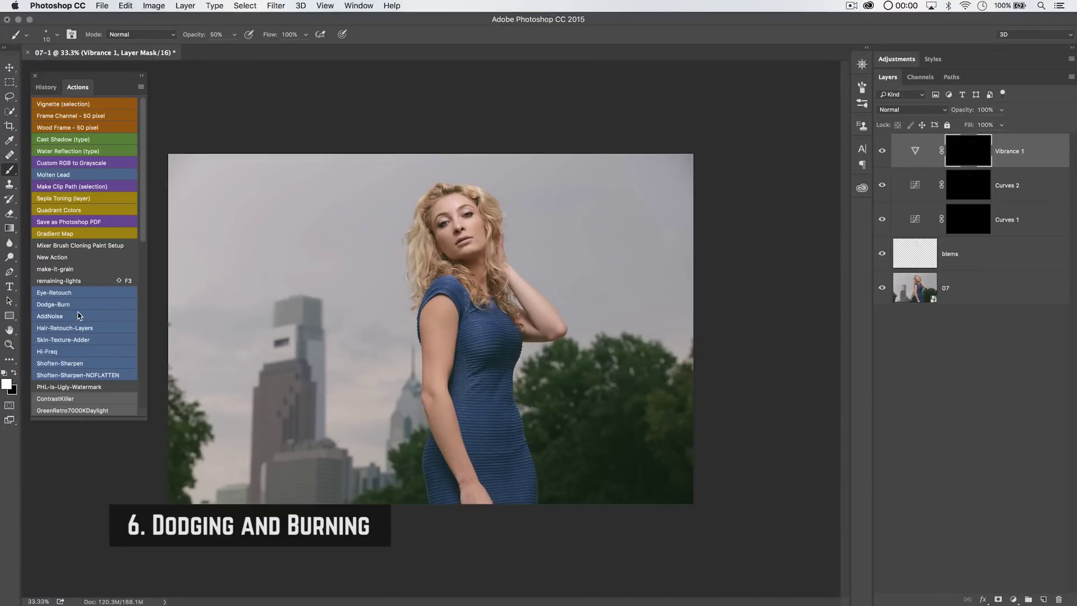
{"action": "left_click", "coordinate": [57, 306]}
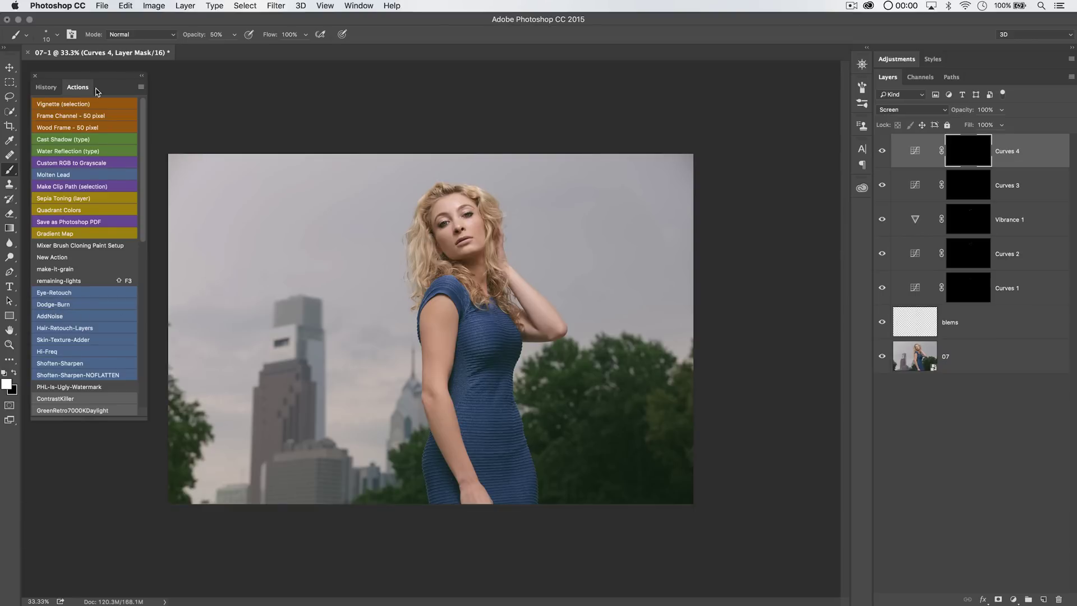
{"action": "left_click", "coordinate": [35, 76]}
- Select the Multiply-mode Curves 3 burn layer for painting
{"action": "left_click", "coordinate": [918, 183]}
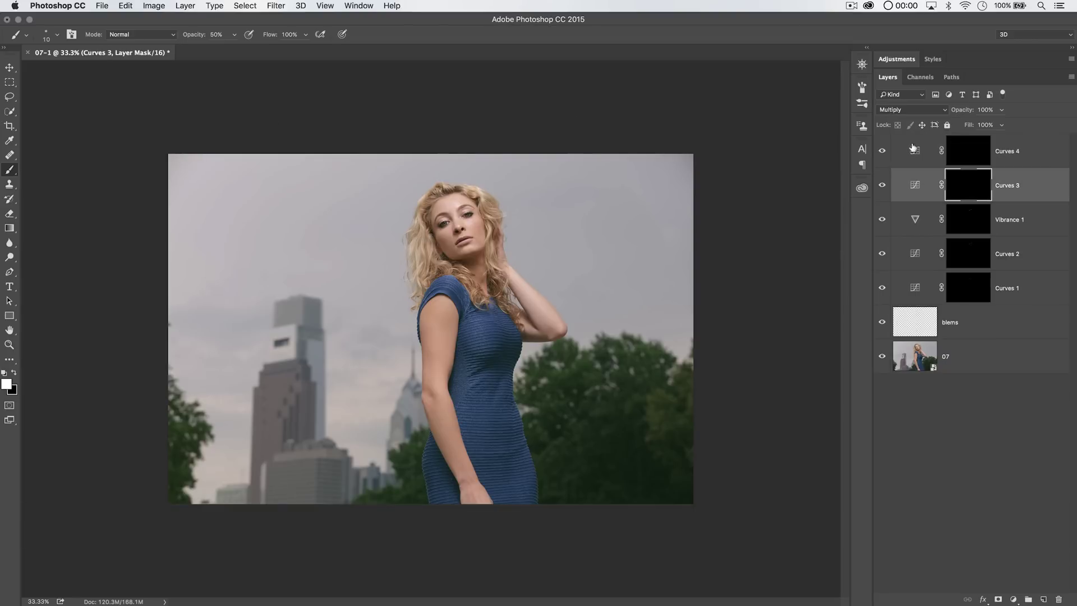
{"action": "left_click", "coordinate": [917, 149]}
{"action": "left_click", "coordinate": [933, 191]}
{"action": "right_click", "coordinate": [278, 224]}
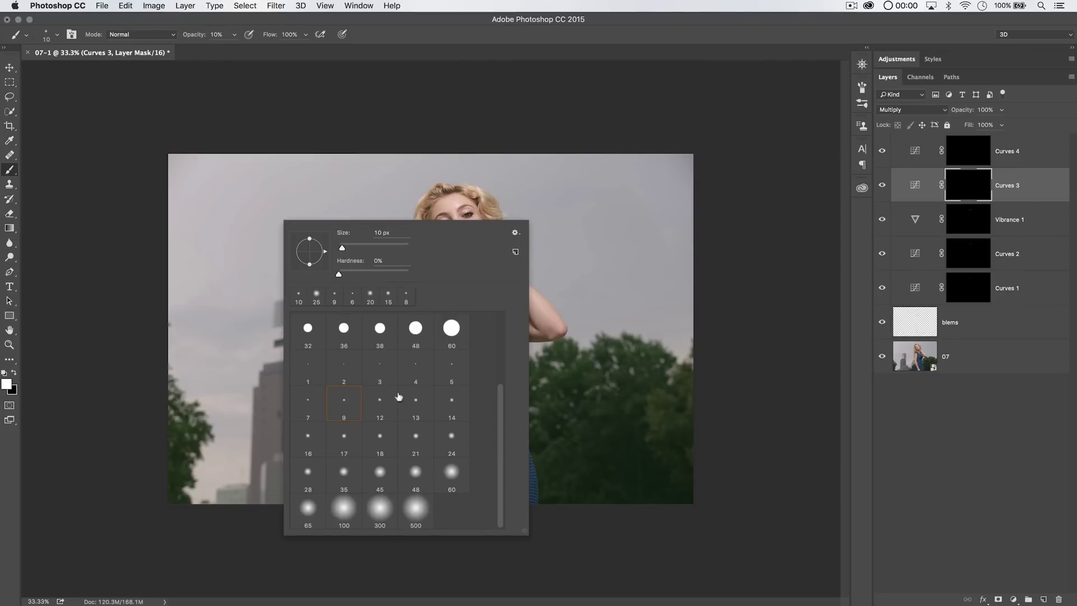
- With a 500 px soft brush cut to 300 px, burn near the buildings, dress and trees in Curves 3
{"action": "left_click", "coordinate": [415, 508]}
{"action": "left_click", "coordinate": [72, 34]}
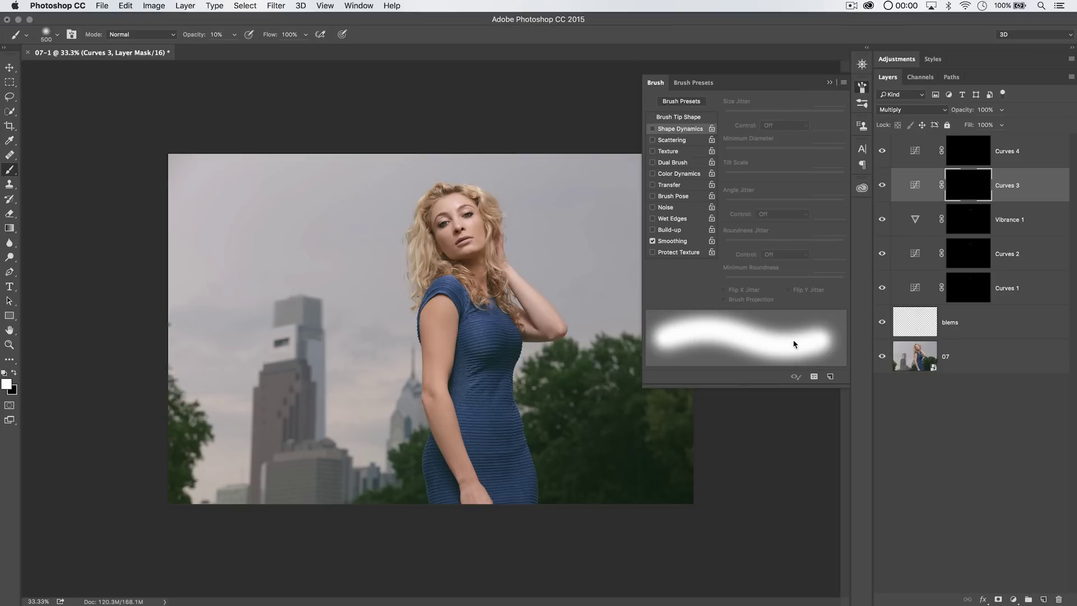
{"action": "left_click", "coordinate": [862, 87]}
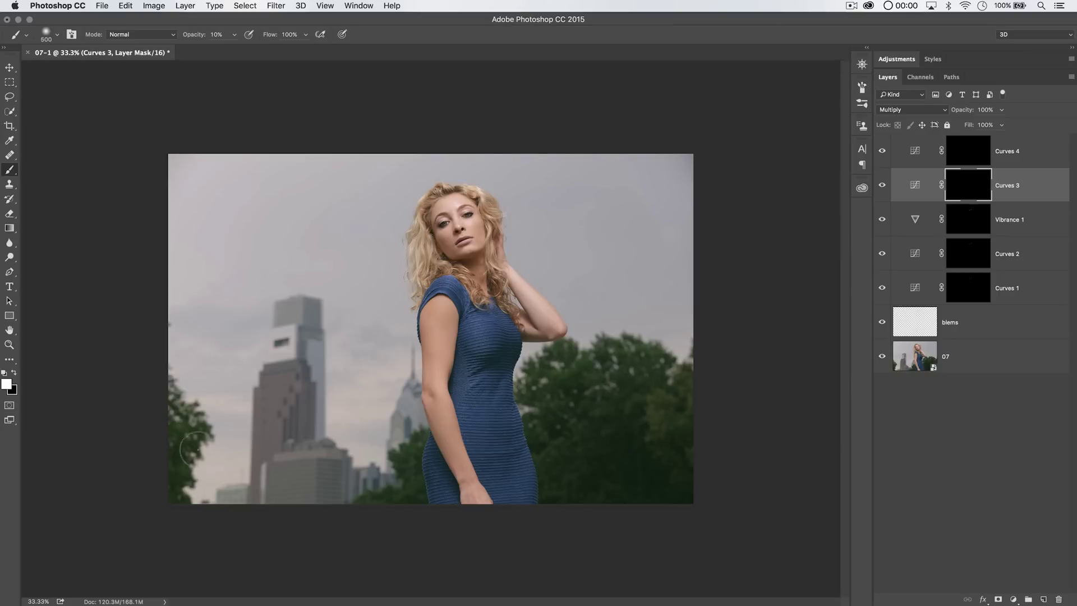
{"action": "key", "text": "bracketleft"}
{"action": "key", "text": "bracketleft"}
{"action": "mouse_move", "coordinate": [294, 431]}
{"action": "left_mouse_down"}
{"action": "mouse_move", "coordinate": [272, 489]}
{"action": "mouse_move", "coordinate": [252, 506]}
{"action": "mouse_move", "coordinate": [283, 466]}
{"action": "mouse_move", "coordinate": [291, 426]}
{"action": "mouse_move", "coordinate": [302, 430]}
{"action": "mouse_move", "coordinate": [295, 408]}
{"action": "mouse_move", "coordinate": [310, 405]}
{"action": "mouse_move", "coordinate": [305, 378]}
{"action": "left_mouse_up"}
{"action": "mouse_move", "coordinate": [399, 368]}
{"action": "left_mouse_down"}
{"action": "mouse_move", "coordinate": [419, 436]}
{"action": "mouse_move", "coordinate": [406, 432]}
{"action": "mouse_move", "coordinate": [405, 494]}
{"action": "mouse_move", "coordinate": [512, 447]}
{"action": "mouse_move", "coordinate": [432, 306]}
{"action": "left_mouse_up"}
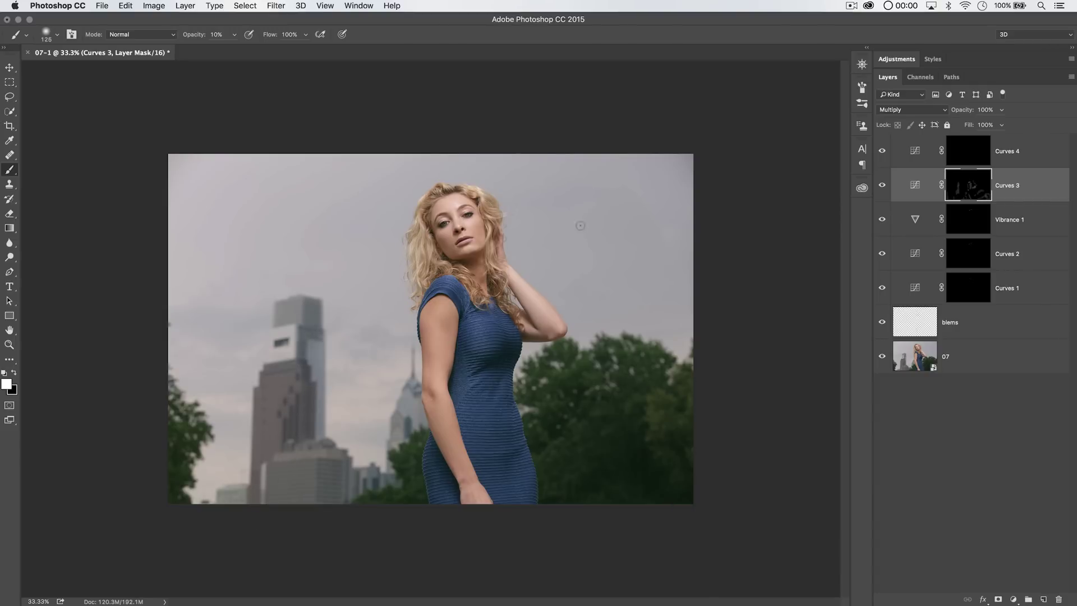
- At 100% zoom, dodge the raised arm and figure in the Curves 4 mask with a 60–90 px brush
{"action": "key", "text": "super+1"}
{"action": "scroll", "coordinate": [430, 329], "scroll_direction": "up", "scroll_amount": 5}
{"action": "key", "text": "bracketleft"}
{"action": "key", "text": "bracketleft"}
{"action": "key", "text": "bracketleft"}
{"action": "key", "text": "bracketleft"}
{"action": "key", "text": "bracketleft"}
{"action": "scroll", "coordinate": [431, 329], "scroll_direction": "down", "scroll_amount": 3}
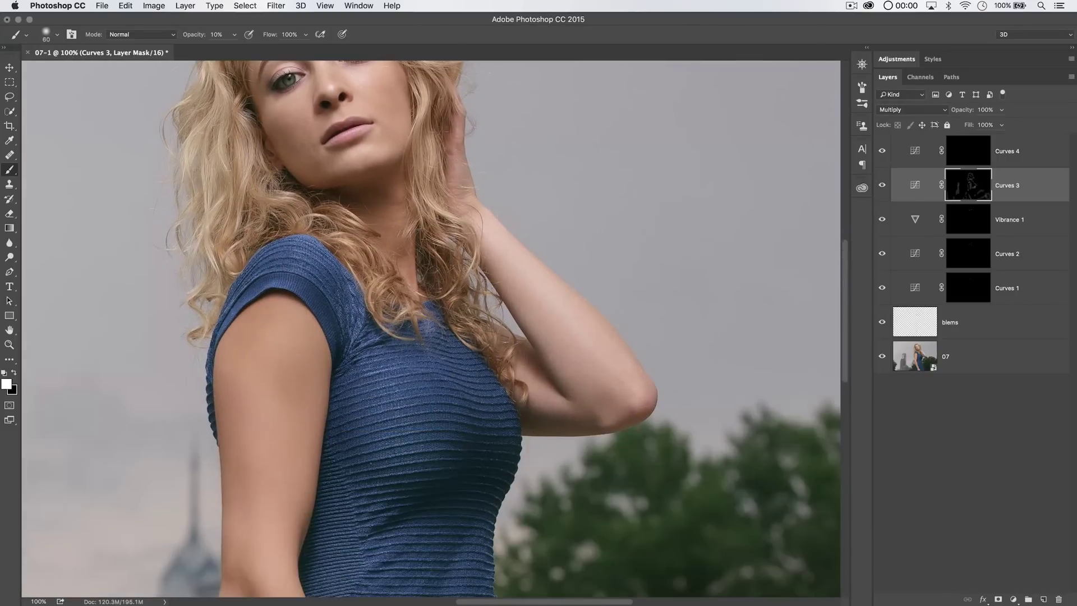
{"action": "key", "text": "alt+bracketright"}
{"action": "scroll", "coordinate": [432, 329], "scroll_direction": "up", "scroll_amount": 3}
{"action": "key", "text": "bracketright"}
{"action": "key", "text": "bracketright"}
{"action": "key", "text": "bracketright"}
{"action": "left_click_drag", "start_coordinate": [436, 333], "coordinate": [472, 185]}
{"action": "scroll", "coordinate": [432, 328], "scroll_direction": "down", "scroll_amount": 3}
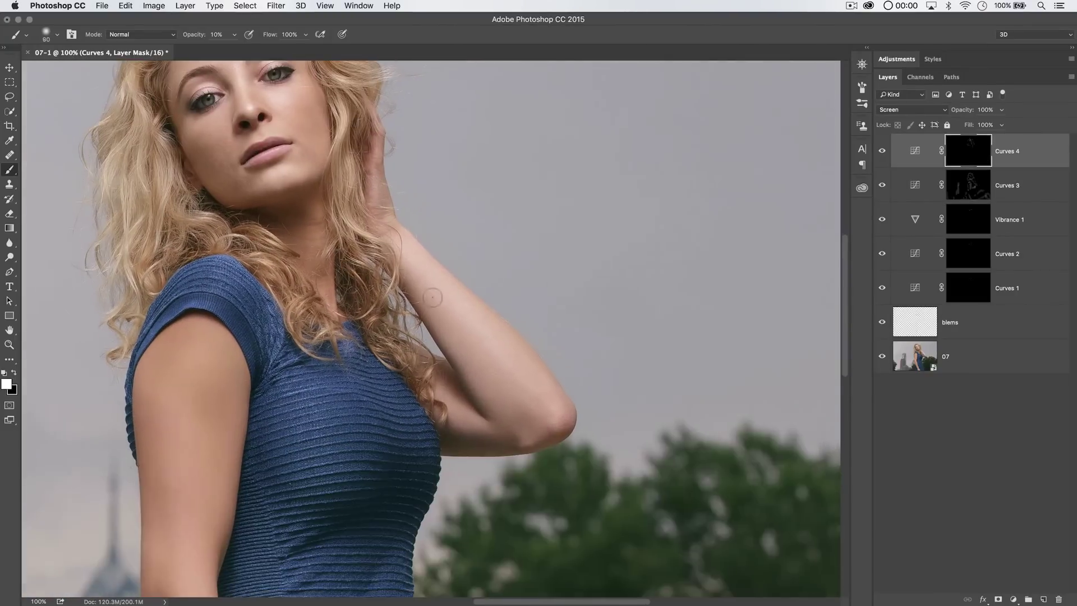
{"action": "left_click_drag", "start_coordinate": [431, 297], "coordinate": [493, 359]}
{"action": "scroll", "coordinate": [327, 305], "scroll_direction": "down", "scroll_amount": 10}
- Duplicate the Curves 3 and Curves 4 layers, soften the copies with Blur More, and select the top Curves 4
{"action": "key", "text": "z"}
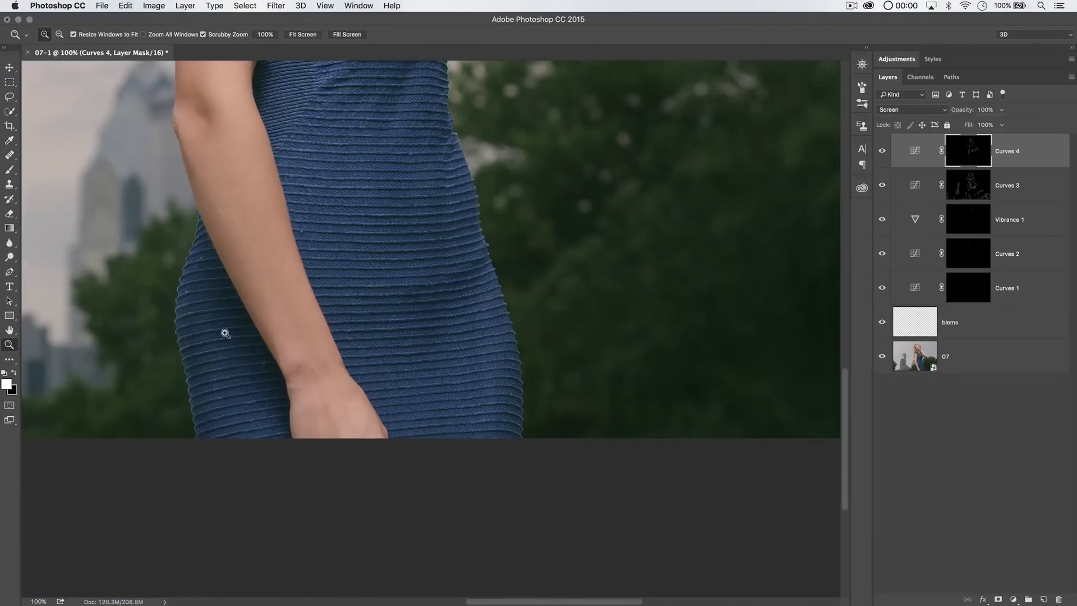
{"action": "key", "text": "super+0"}
{"action": "key", "text": "alt+bracketleft"}
{"action": "key", "text": "x"}
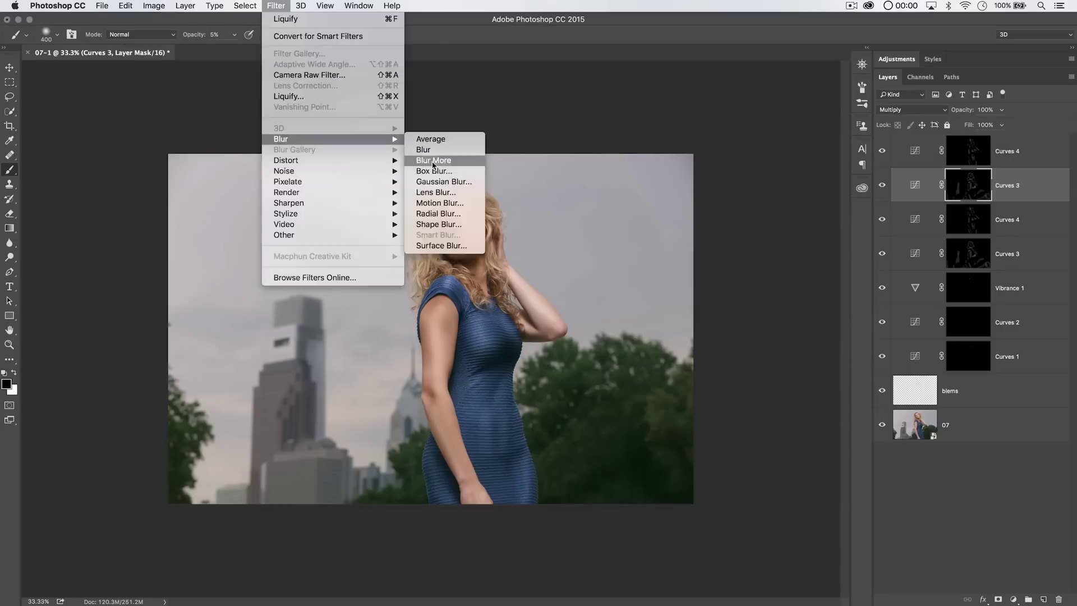
{"action": "left_click", "coordinate": [433, 160]}
{"action": "left_click", "coordinate": [914, 150]}
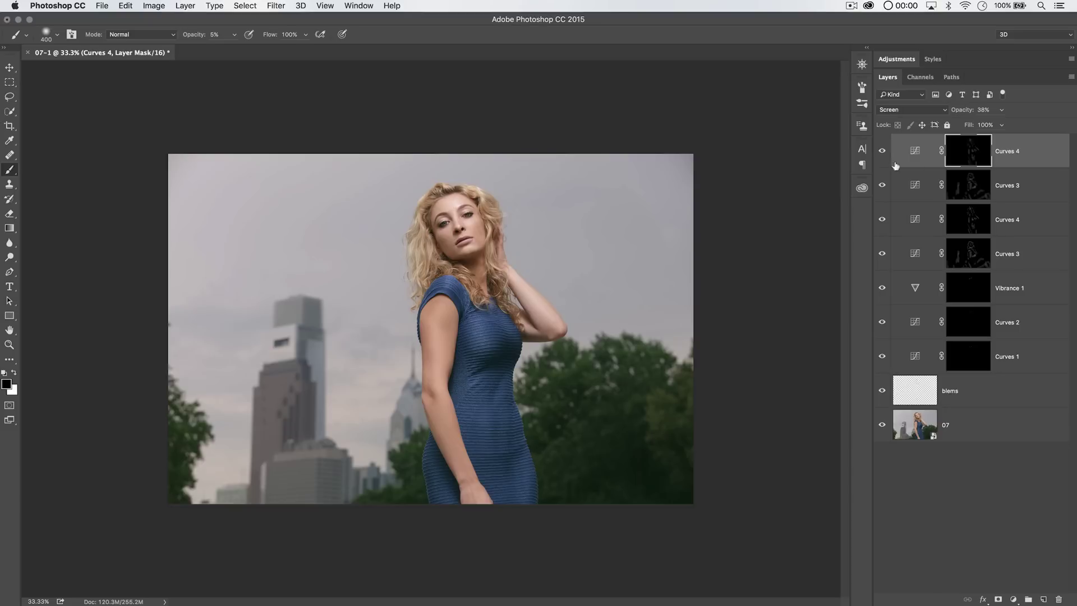
{"action": "left_click", "coordinate": [902, 61]}
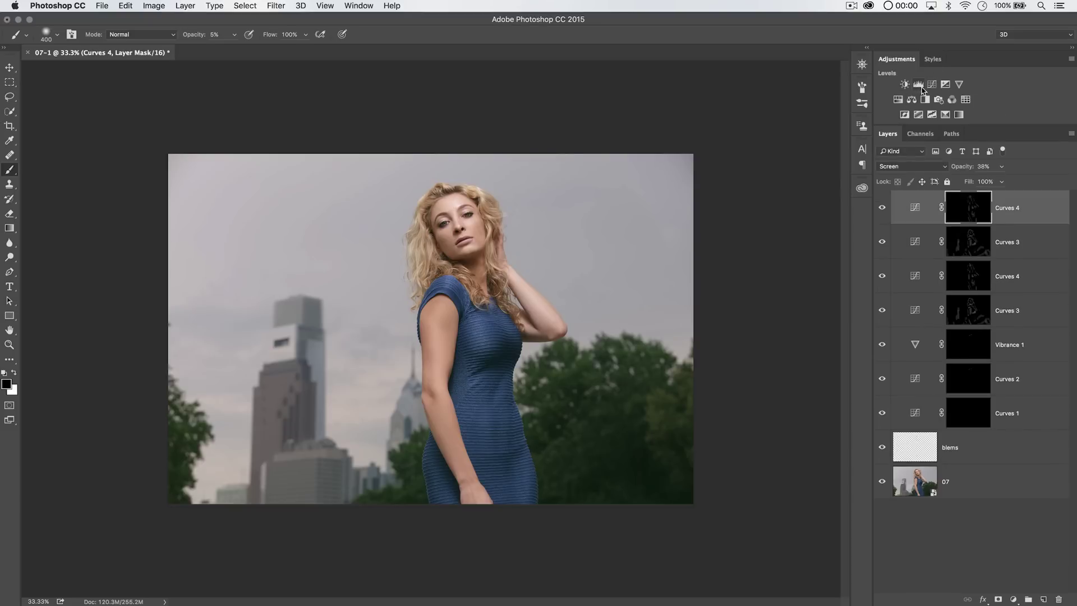
- Add a Curves layer that lifts the black point, lowers the midtones and brightens the highlights
{"action": "left_click", "coordinate": [931, 85]}
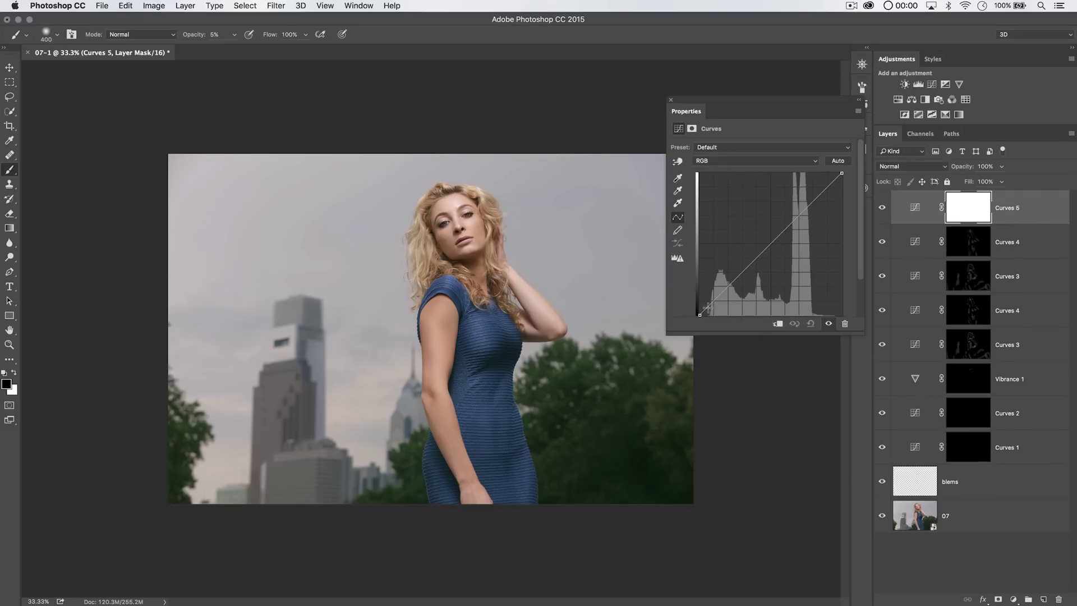
{"action": "left_click_drag", "start_coordinate": [700, 314], "coordinate": [699, 309]}
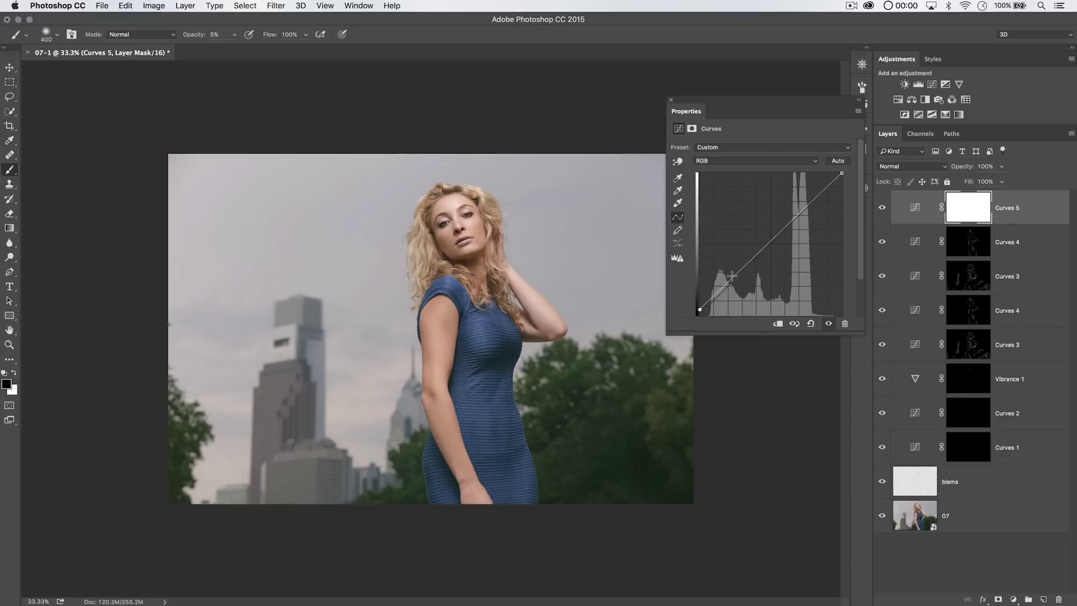
{"action": "left_click_drag", "start_coordinate": [732, 275], "coordinate": [733, 283]}
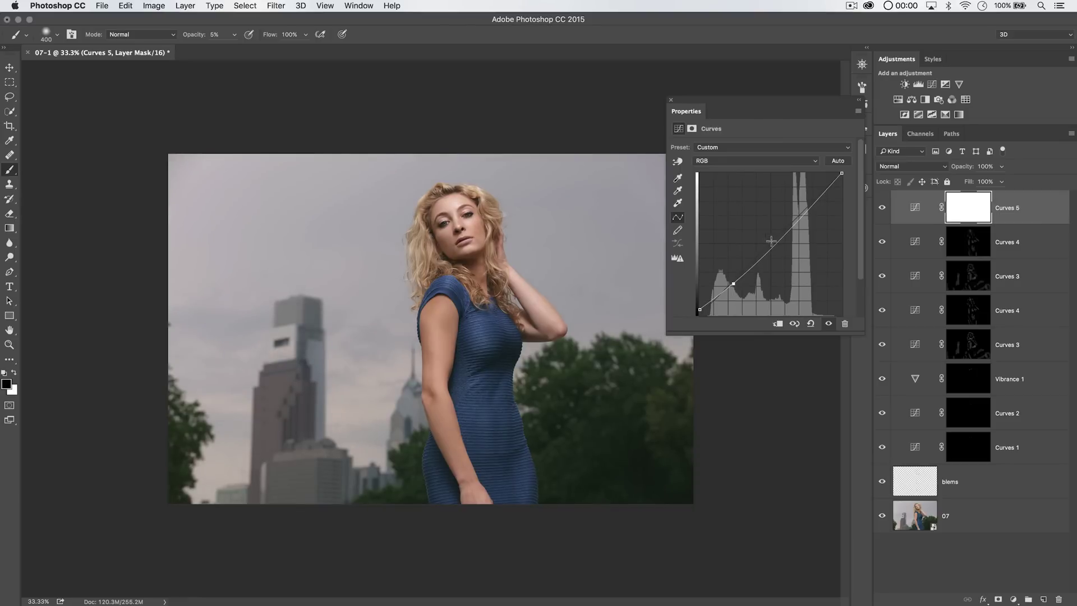
{"action": "left_click_drag", "start_coordinate": [803, 215], "coordinate": [804, 209]}
{"action": "left_click", "coordinate": [879, 207]}
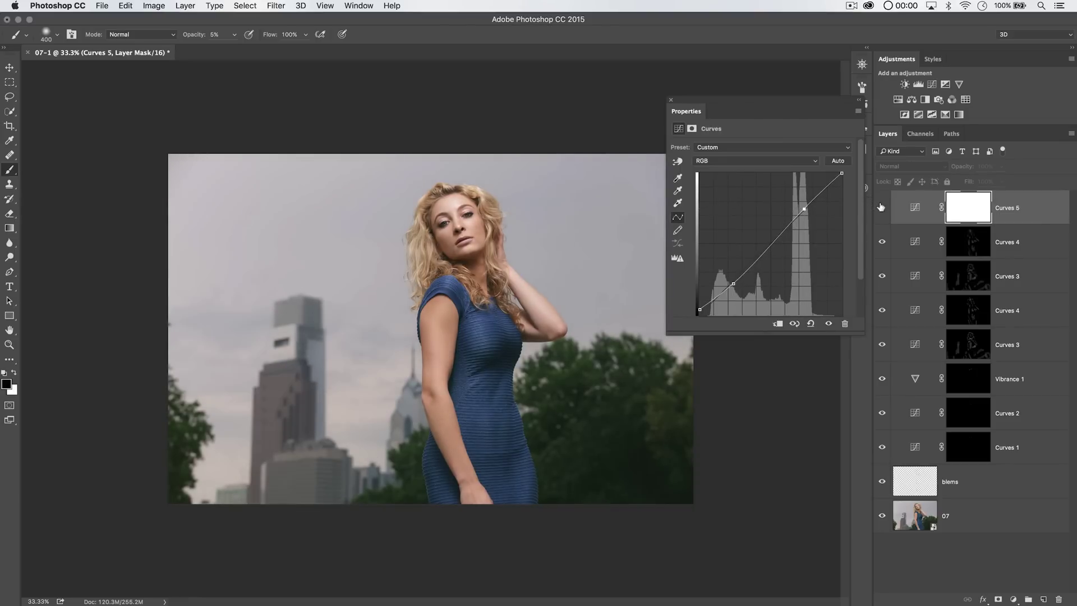
- Pull the Red curve's shadows toward cyan and shape the Green curve for a magenta tint
{"action": "left_click", "coordinate": [755, 161]}
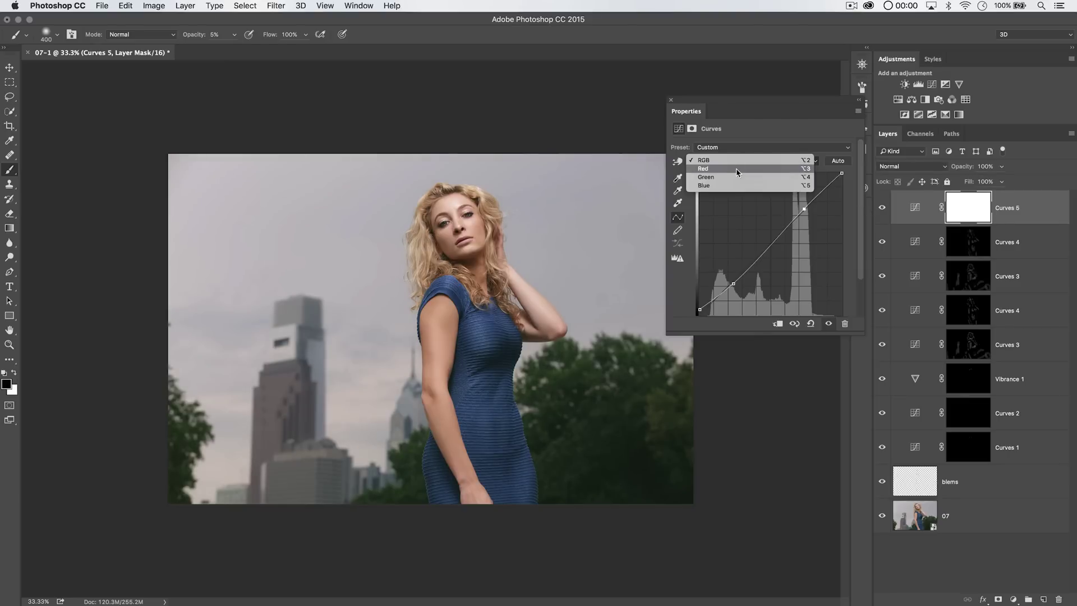
{"action": "left_click", "coordinate": [757, 173]}
{"action": "left_click_drag", "start_coordinate": [745, 268], "coordinate": [740, 277]}
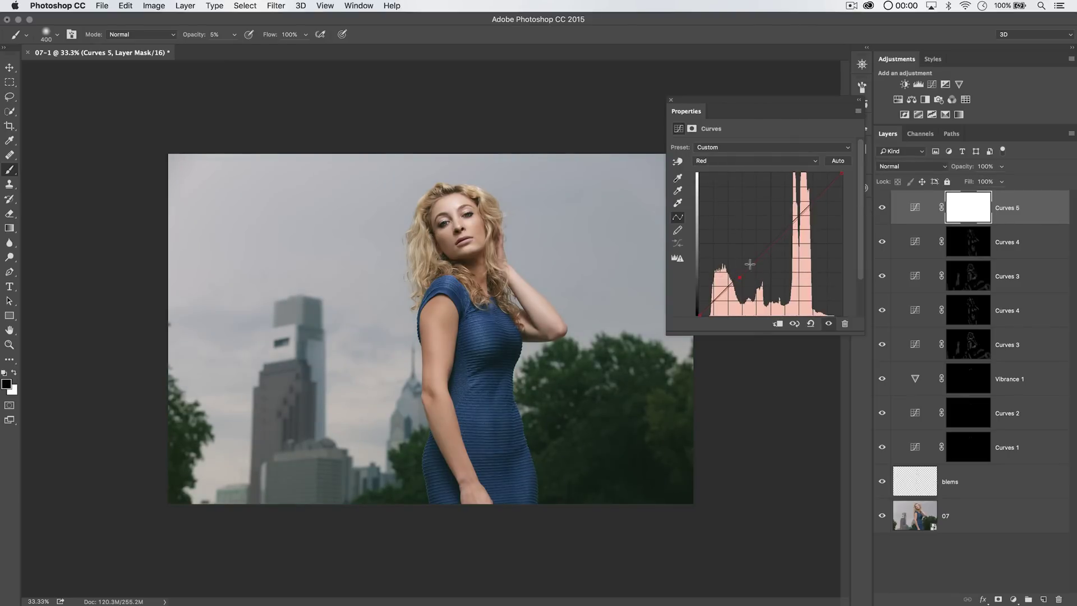
{"action": "left_click_drag", "start_coordinate": [806, 210], "coordinate": [801, 208]}
{"action": "left_click", "coordinate": [776, 161]}
{"action": "left_click", "coordinate": [776, 171]}
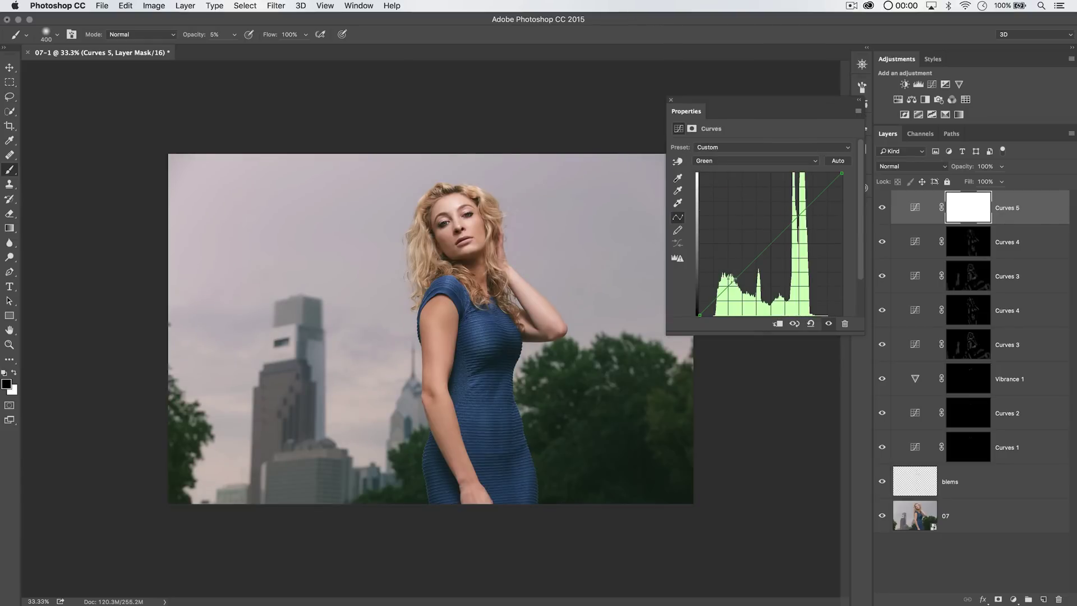
{"action": "left_click_drag", "start_coordinate": [732, 283], "coordinate": [731, 279]}
{"action": "left_click_drag", "start_coordinate": [791, 217], "coordinate": [796, 218]}
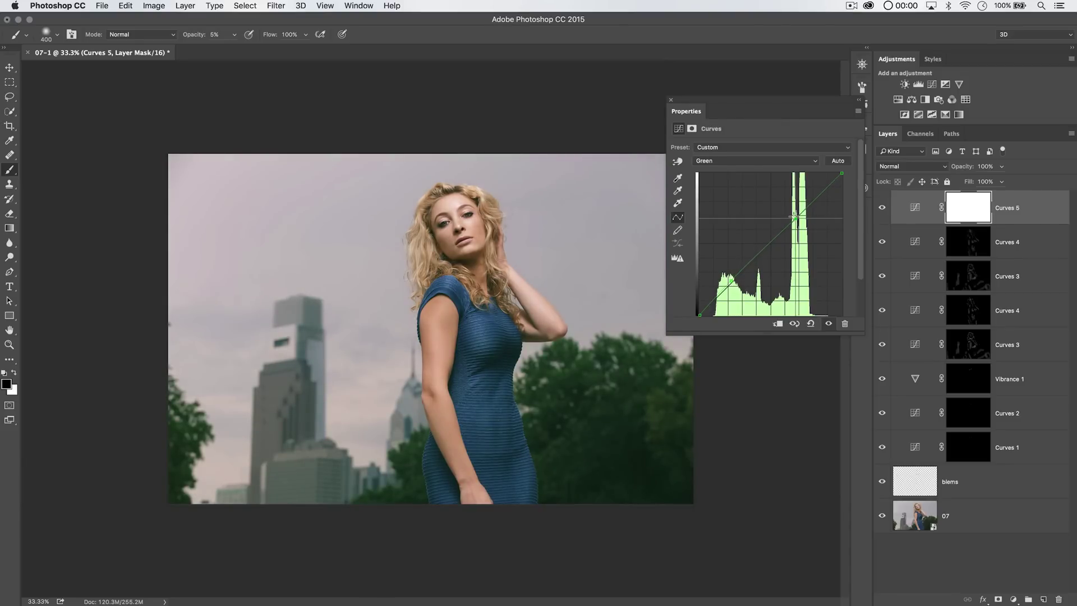
- Reshape the lower and upper Blue curve to shift the overall colour
{"action": "left_click", "coordinate": [754, 161]}
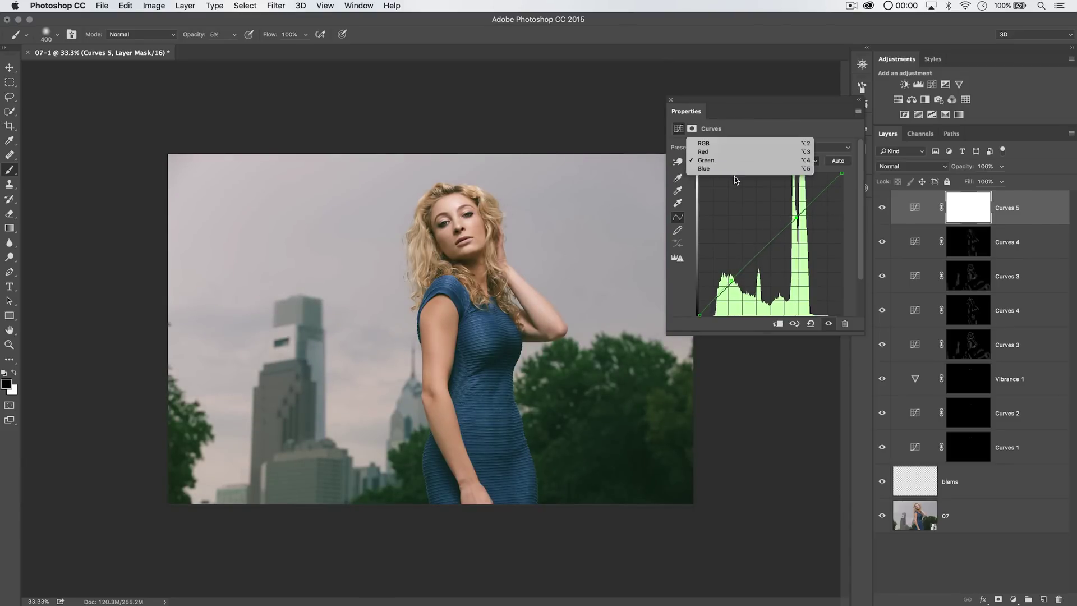
{"action": "left_click", "coordinate": [729, 172]}
{"action": "left_click_drag", "start_coordinate": [734, 279], "coordinate": [733, 279]}
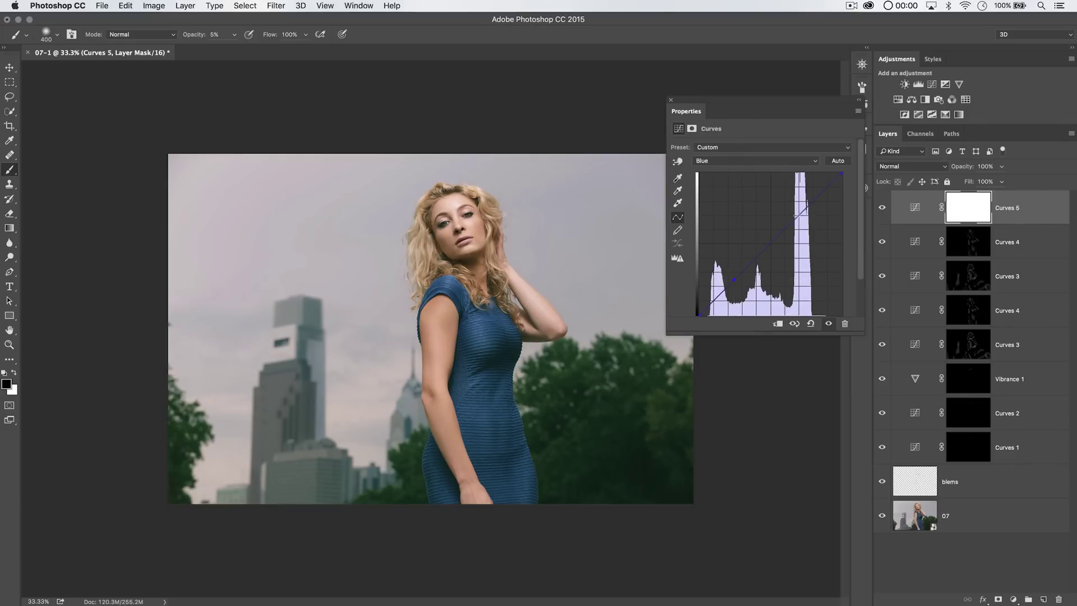
{"action": "left_click_drag", "start_coordinate": [801, 213], "coordinate": [799, 212]}
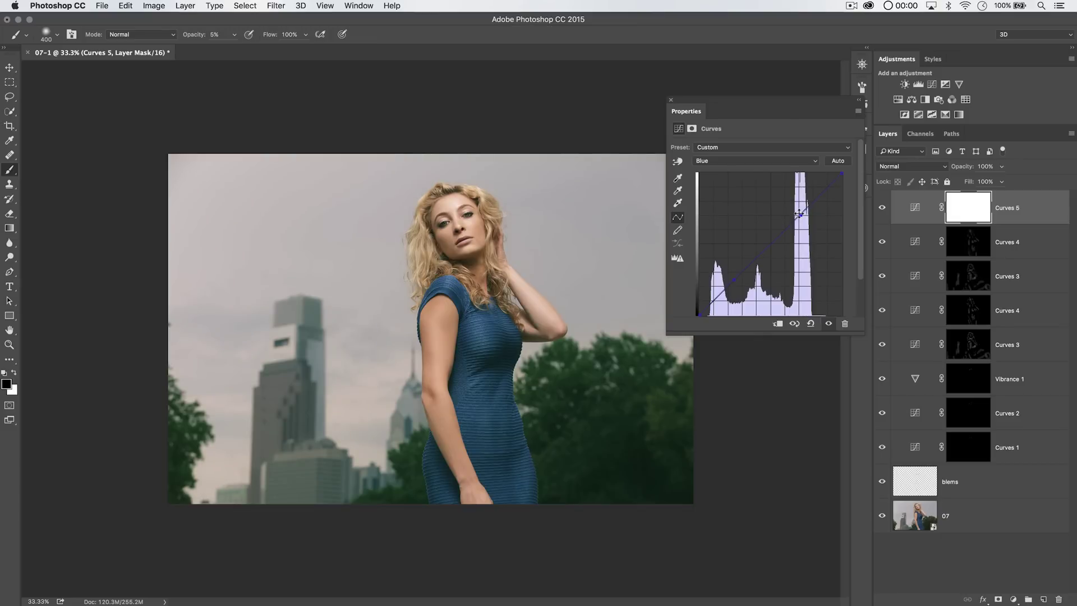
{"action": "left_click", "coordinate": [671, 101]}
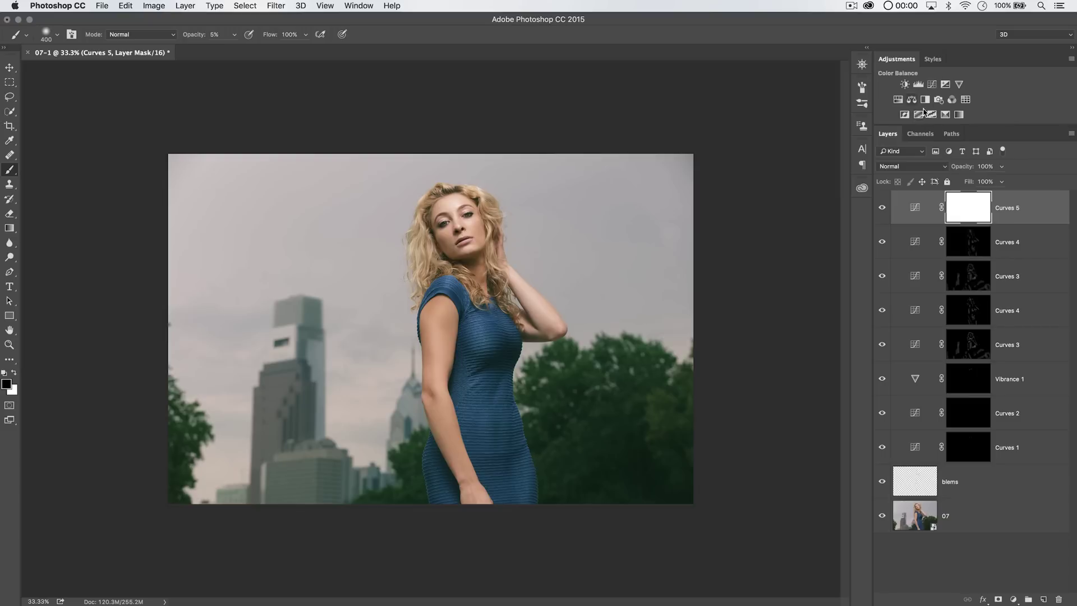
- Add a Levels layer with output levels set to 34 and 224
{"action": "left_click", "coordinate": [919, 85]}
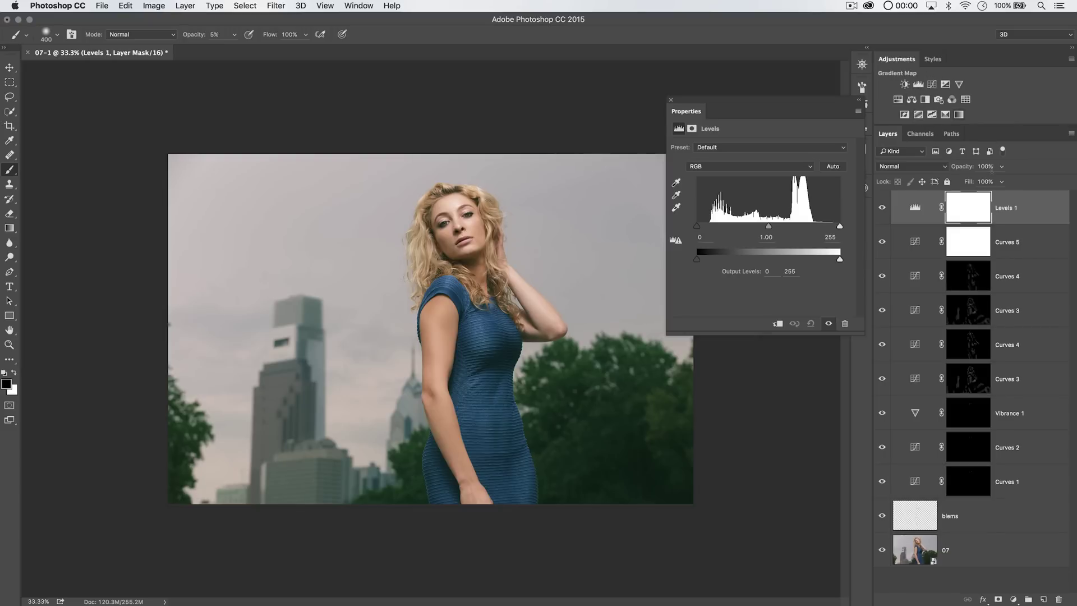
{"action": "left_click_drag", "start_coordinate": [714, 264], "coordinate": [715, 261]}
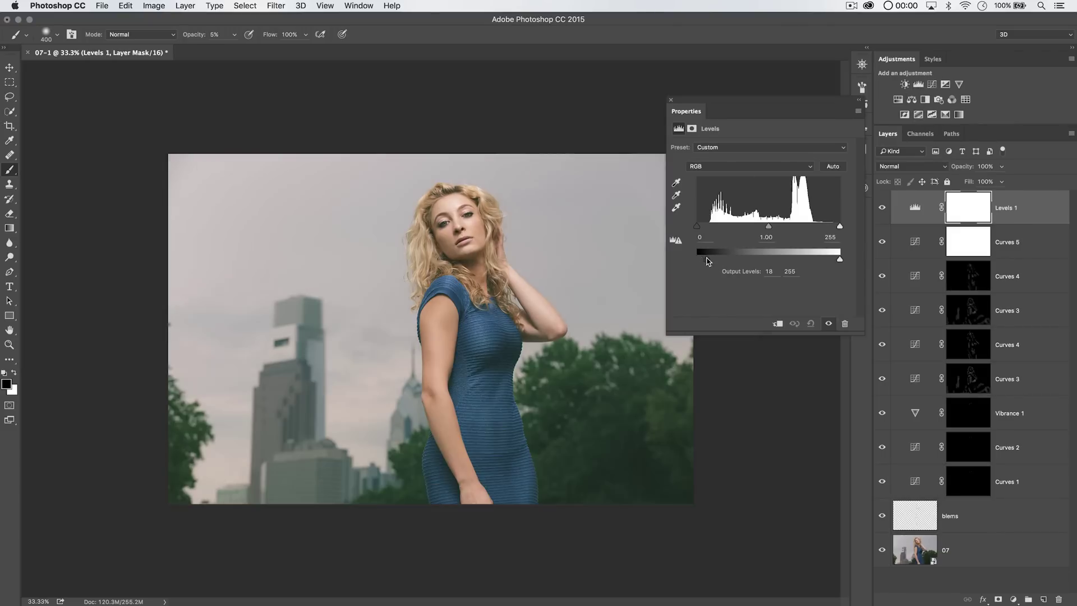
{"action": "left_click_drag", "start_coordinate": [839, 262], "coordinate": [821, 263]}
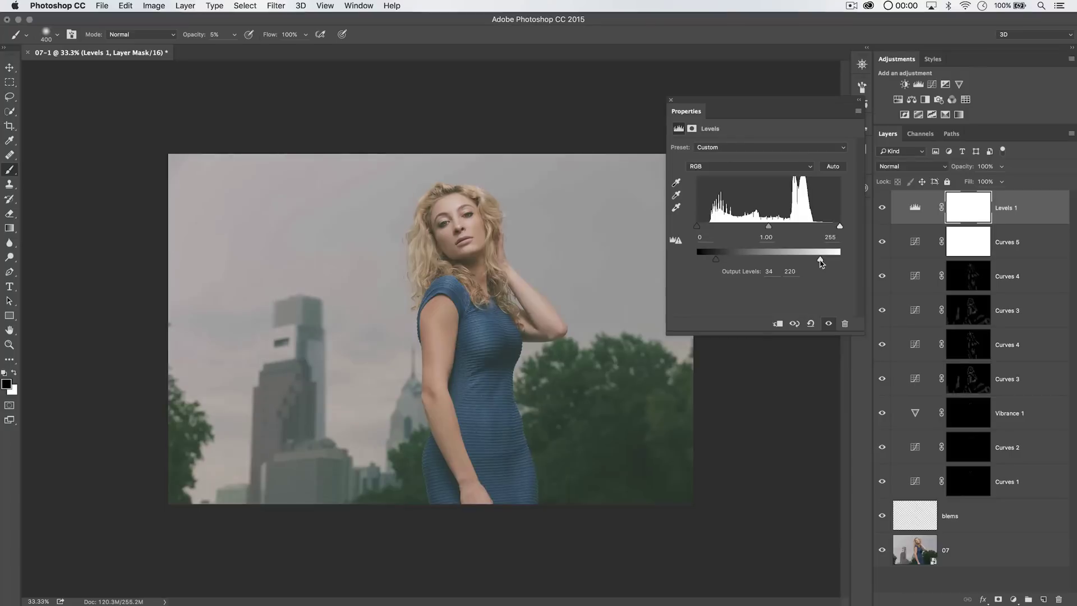
{"action": "left_click", "coordinate": [670, 102]}
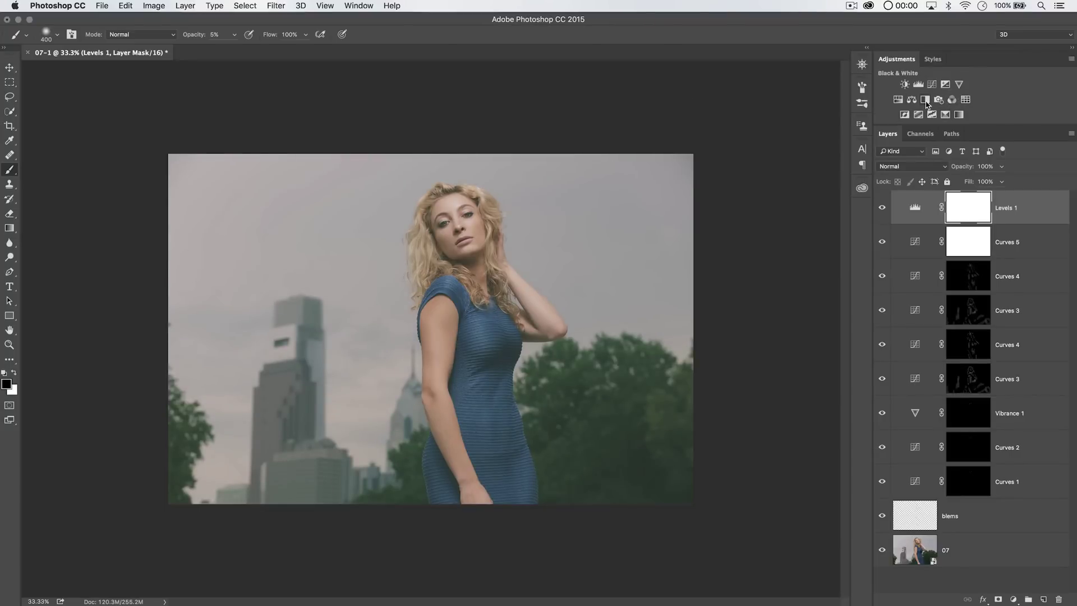
- Add a monochrome Channel Mixer with Red at +68, blended Multiply at 29% opacity
{"action": "left_click", "coordinate": [952, 99]}
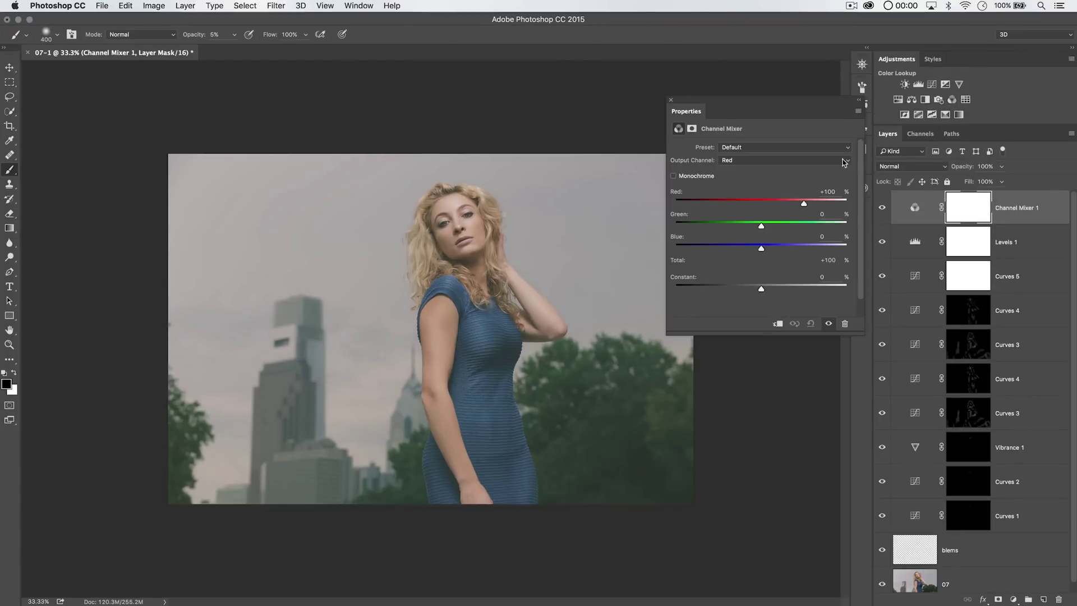
{"action": "left_click", "coordinate": [673, 176]}
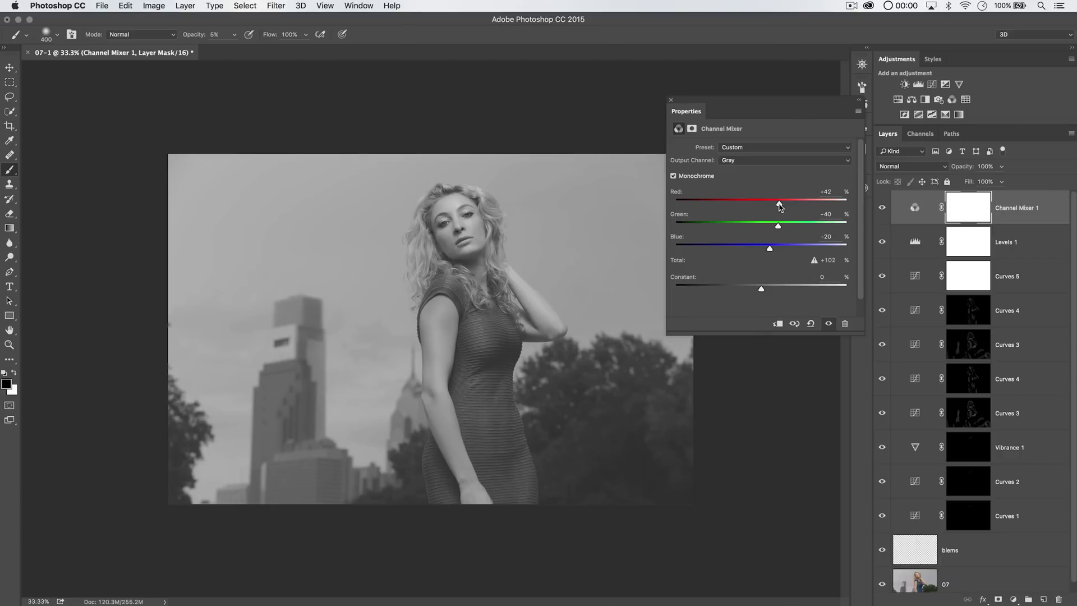
{"action": "left_click_drag", "start_coordinate": [777, 203], "coordinate": [790, 205]}
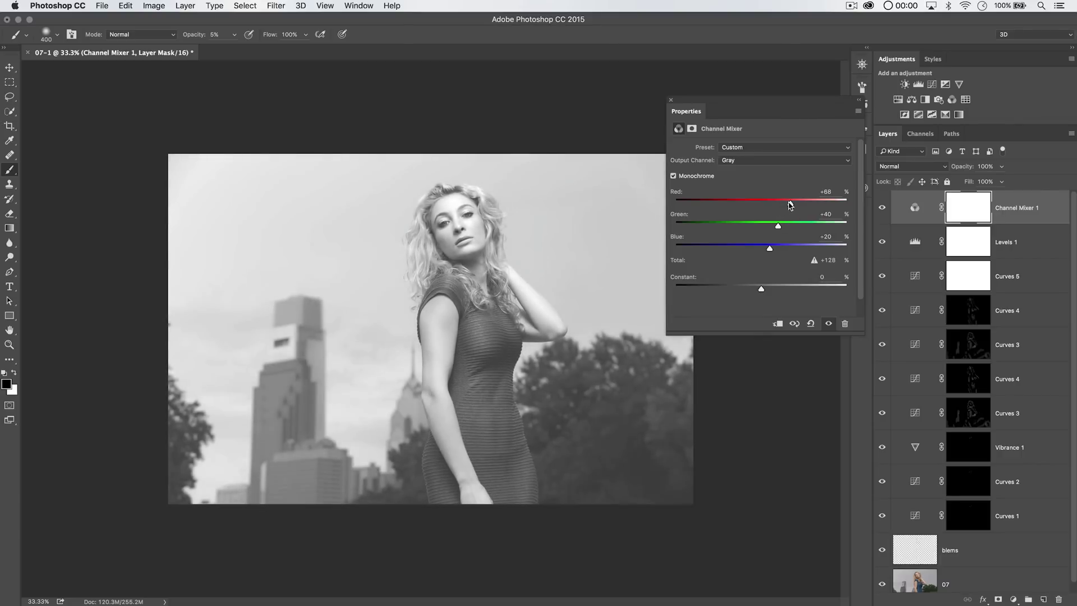
{"action": "left_click", "coordinate": [670, 101]}
{"action": "left_click", "coordinate": [911, 166]}
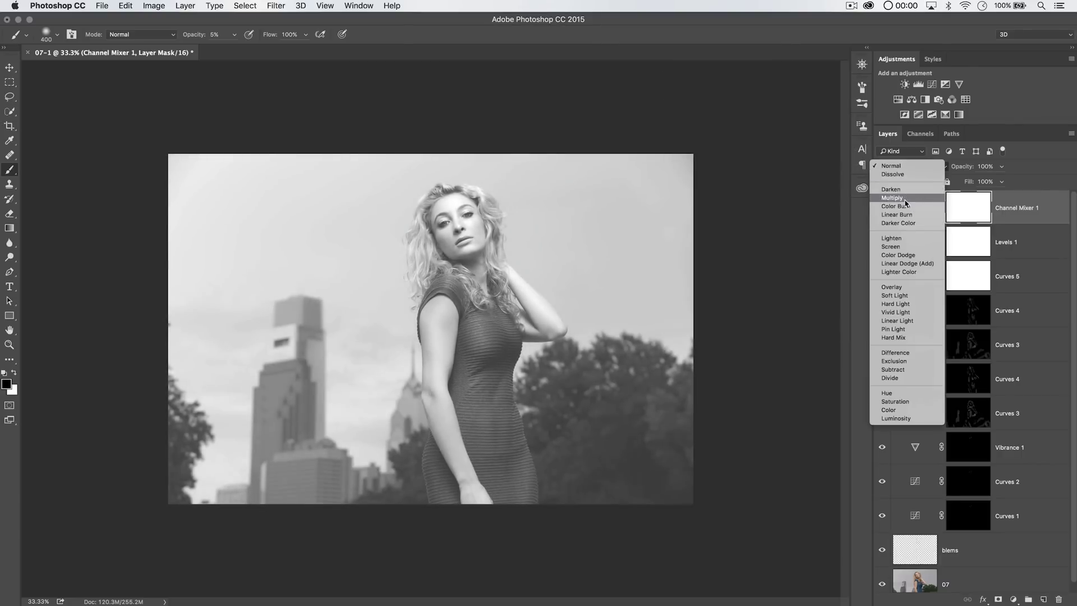
{"action": "left_click", "coordinate": [897, 198]}
{"action": "mouse_move", "coordinate": [964, 166]}
{"action": "left_mouse_down"}
{"action": "mouse_move", "coordinate": [941, 166]}
{"action": "mouse_move", "coordinate": [950, 165]}
{"action": "left_mouse_up"}
{"action": "left_click", "coordinate": [1015, 199]}
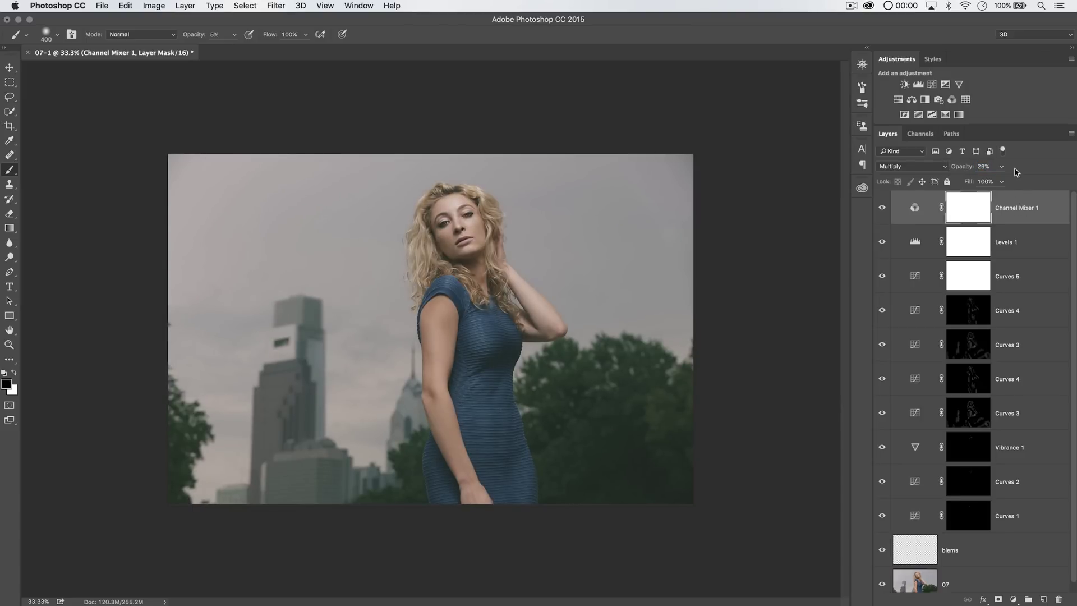
- Stamp all visible layers into a merged Layer 1, trying then undoing a desaturated Soft Light version
{"action": "key", "text": "super+alt+shift+e"}
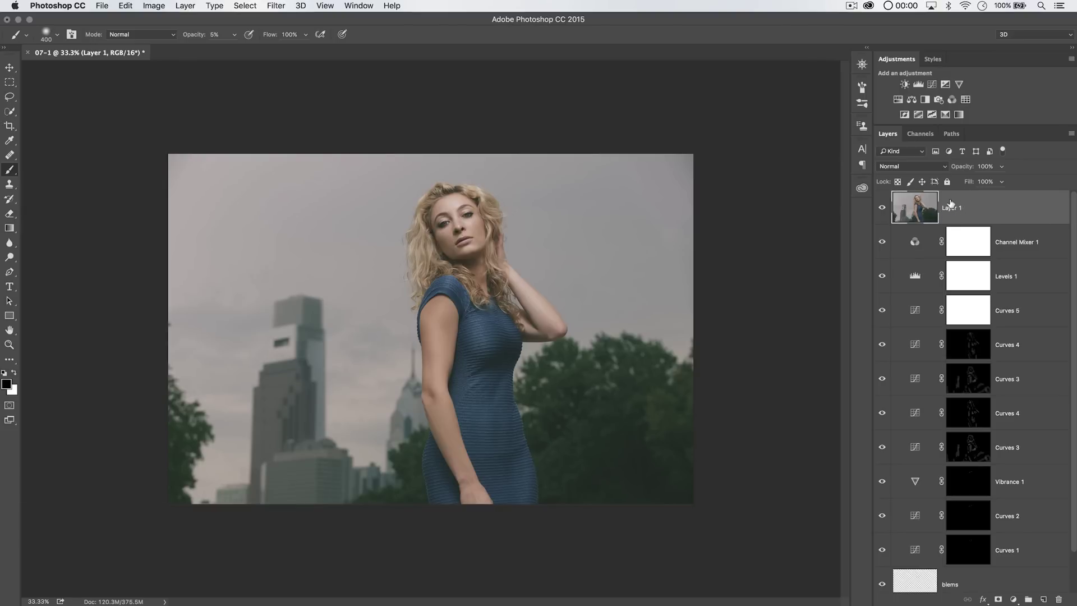
{"action": "key", "text": "super+shift+u"}
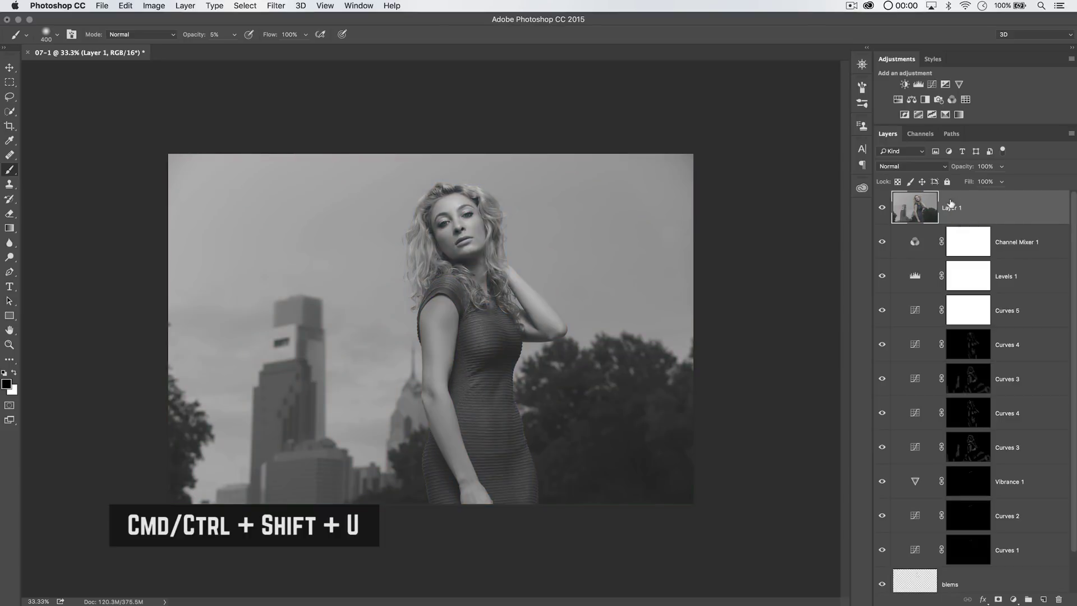
{"action": "left_click", "coordinate": [902, 166]}
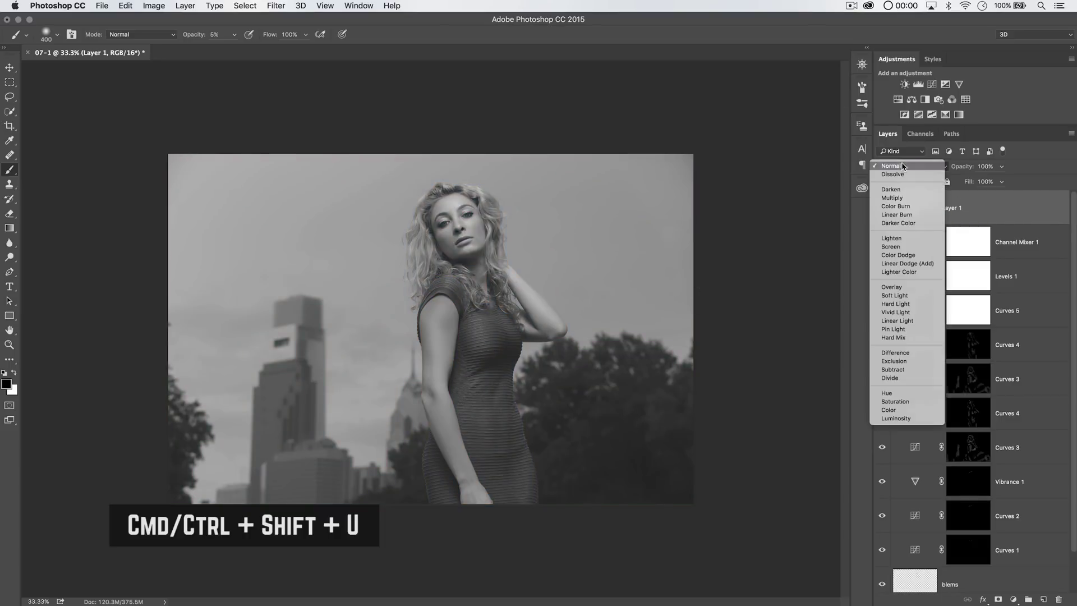
{"action": "left_click", "coordinate": [900, 295]}
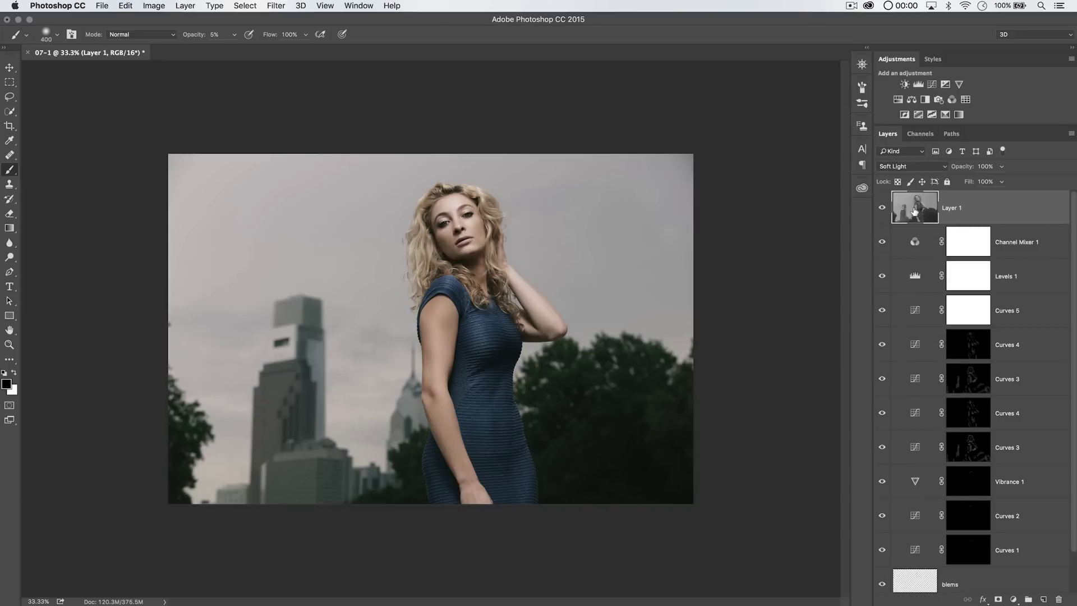
{"action": "key", "text": "alt+super+z"}
{"action": "key", "text": "alt+super+z"}
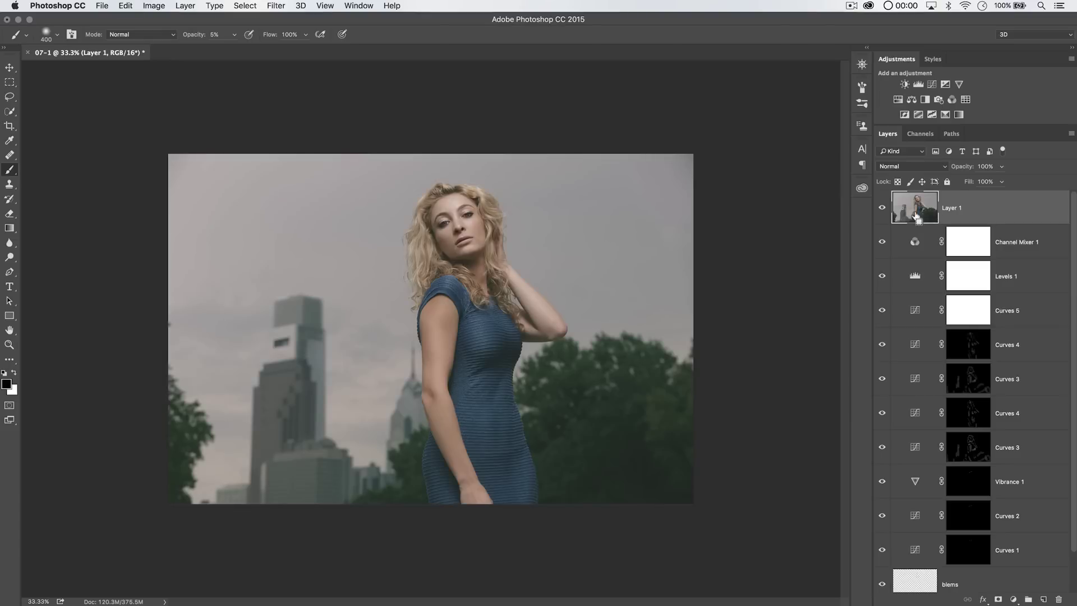
- Blend Layer 1 in Soft Light at 49% opacity and toggle the top four layers to compare
{"action": "left_click", "coordinate": [920, 166]}
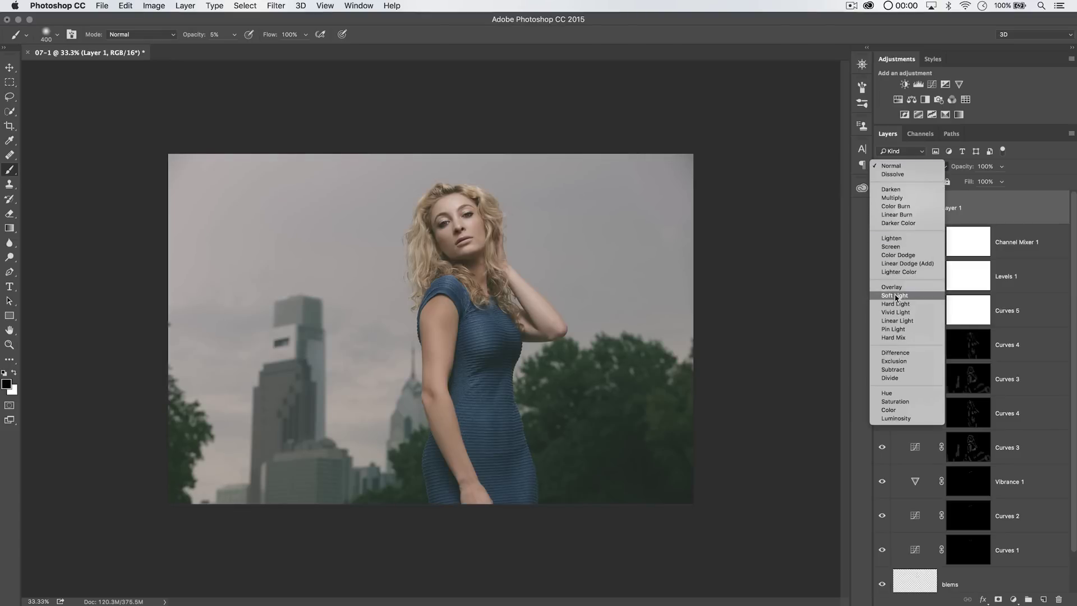
{"action": "left_click", "coordinate": [894, 195]}
{"action": "left_click_drag", "start_coordinate": [963, 166], "coordinate": [953, 166]}
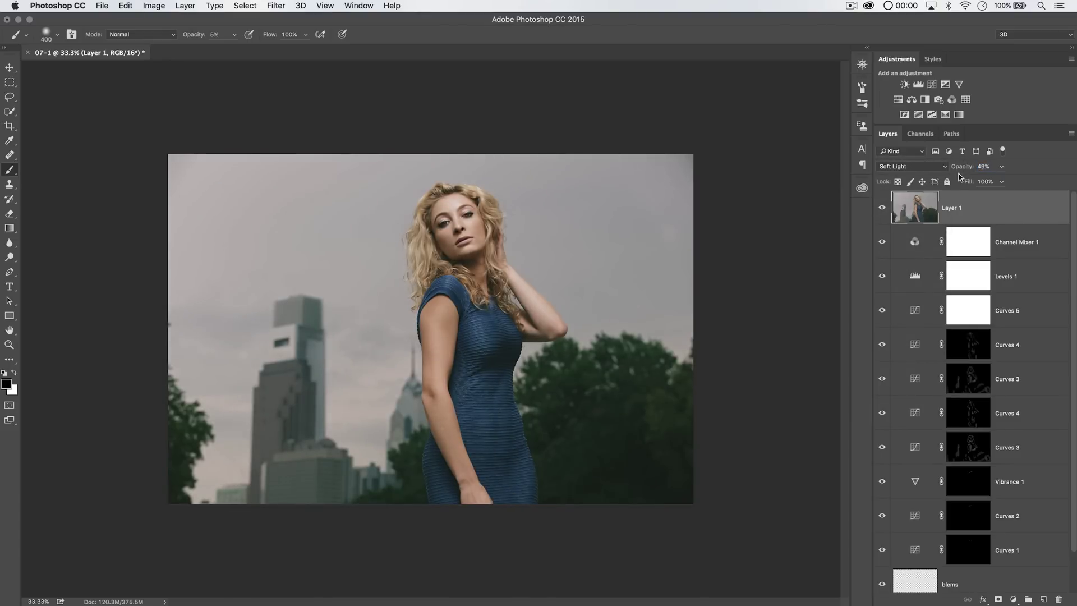
{"action": "left_click_drag", "start_coordinate": [881, 207], "coordinate": [881, 310]}
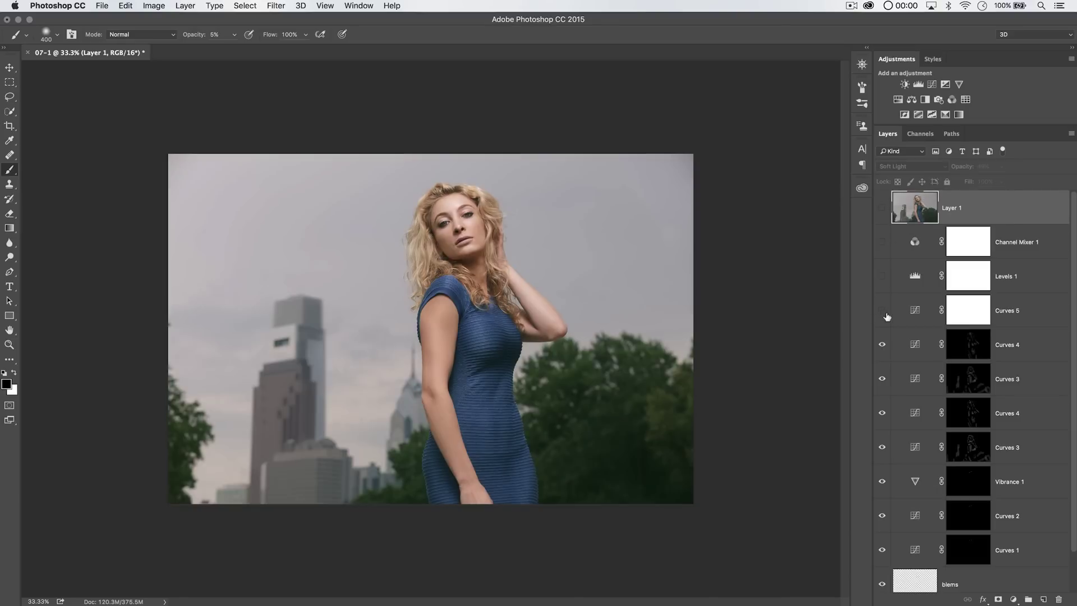
{"action": "left_click_drag", "start_coordinate": [881, 207], "coordinate": [881, 311]}
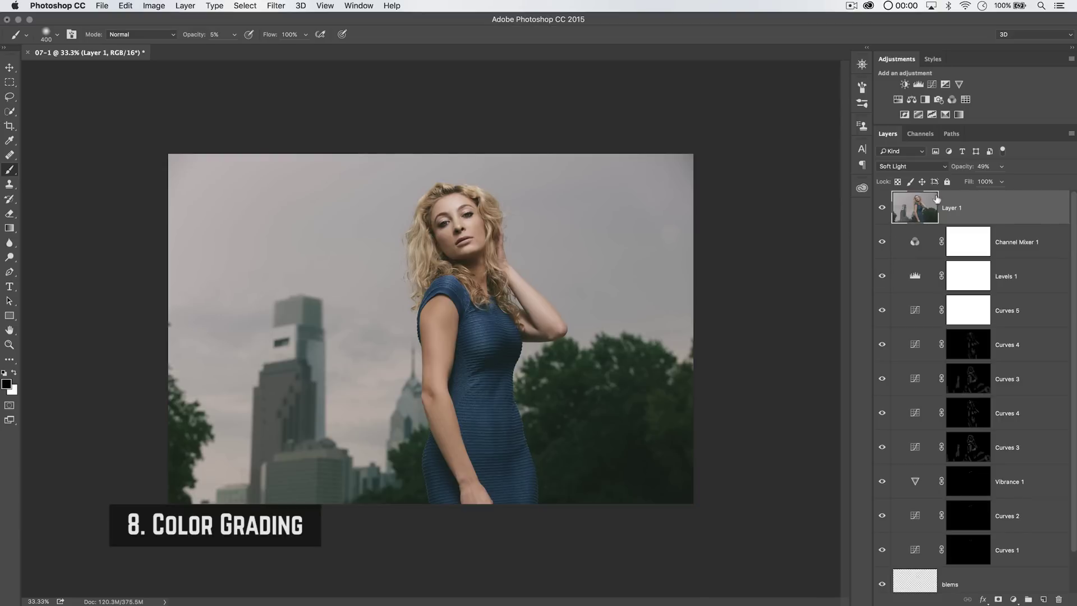
- Add a Brightness/Contrast layer with contrast reduced to -29
{"action": "left_click", "coordinate": [904, 84]}
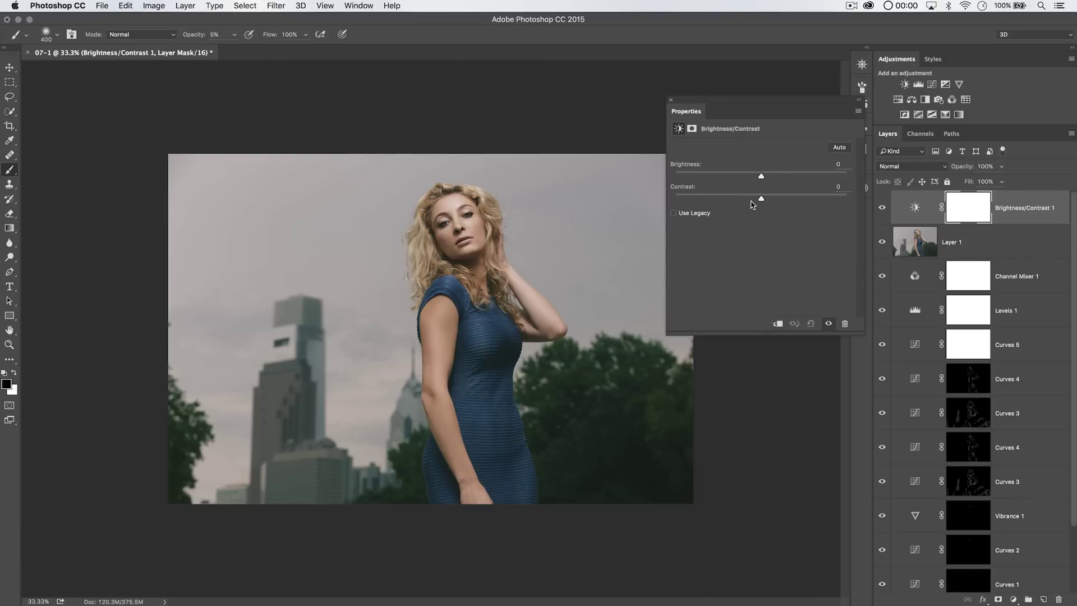
{"action": "left_click_drag", "start_coordinate": [751, 202], "coordinate": [708, 201]}
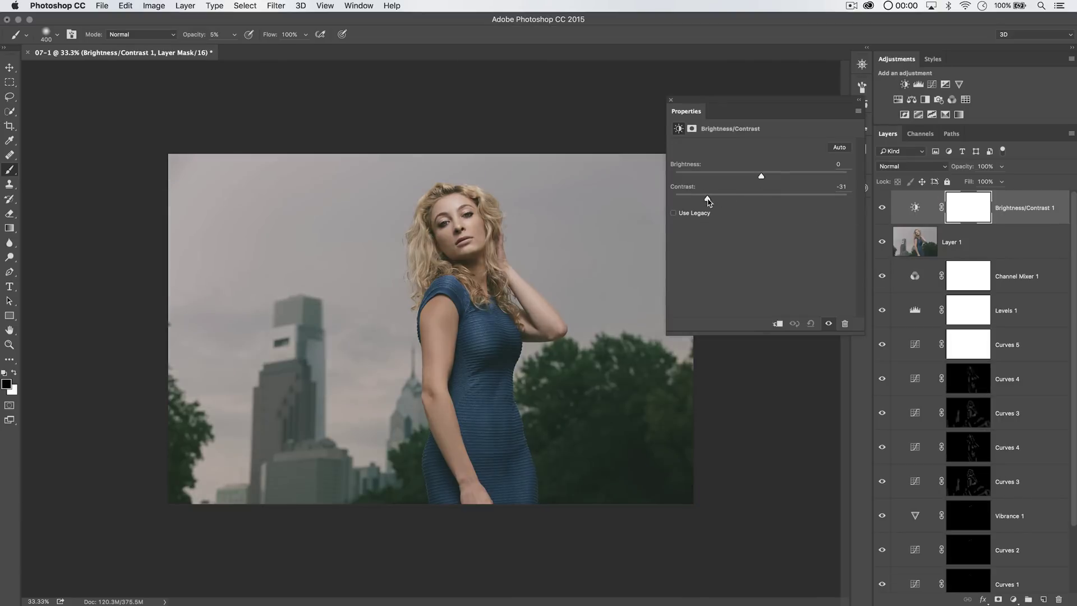
{"action": "left_click", "coordinate": [671, 100]}
- Add a Gradient Map using a gold preset, blended in Soft Light with adjusted opacity
{"action": "left_click", "coordinate": [945, 115]}
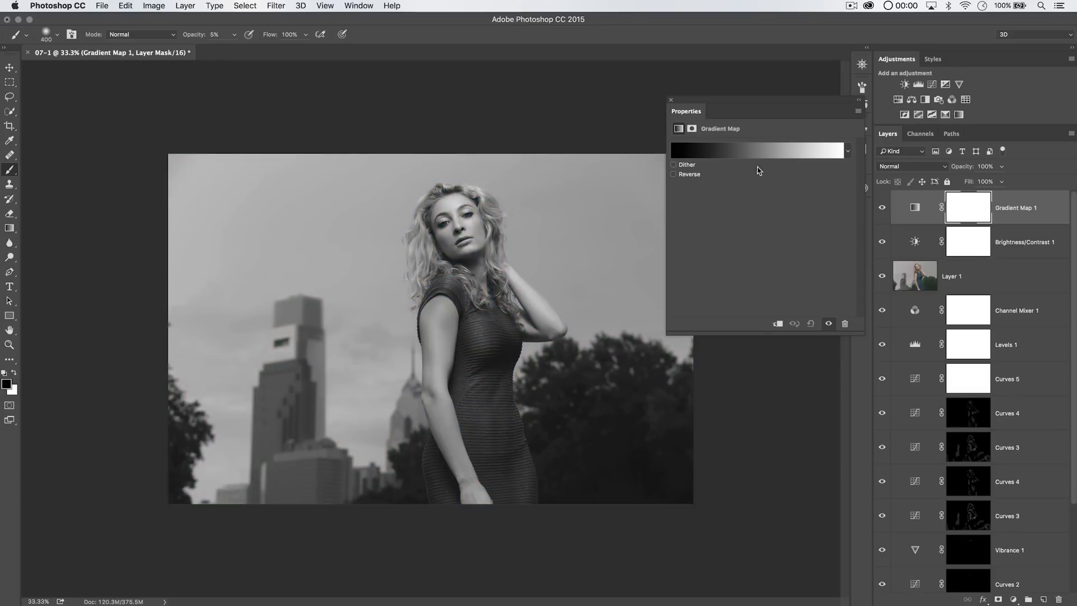
{"action": "left_click", "coordinate": [737, 149]}
{"action": "scroll", "coordinate": [824, 185], "scroll_direction": "down", "scroll_amount": 2}
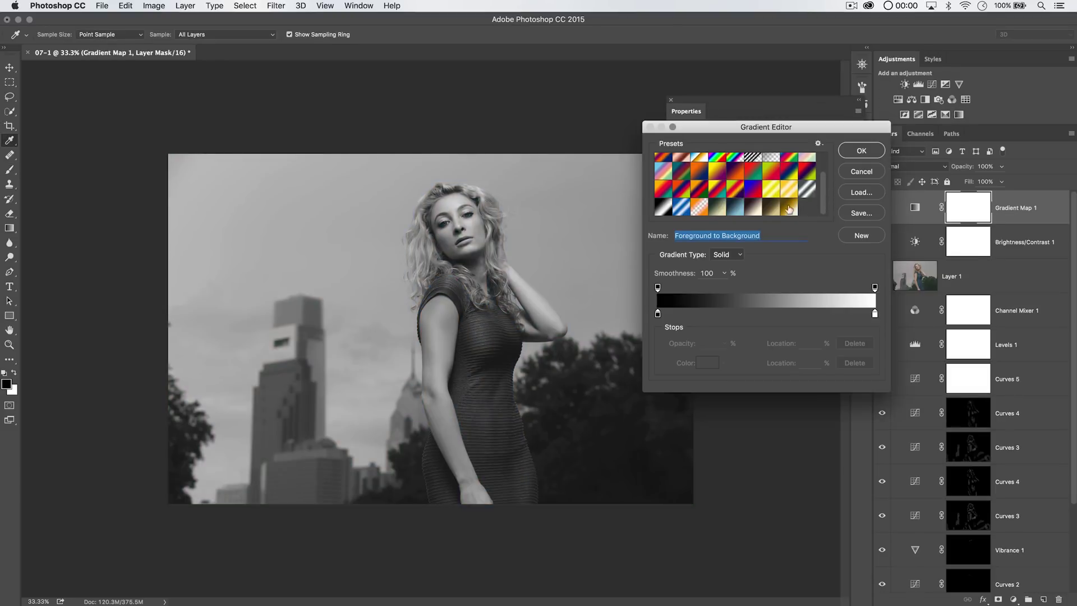
{"action": "left_click", "coordinate": [788, 208]}
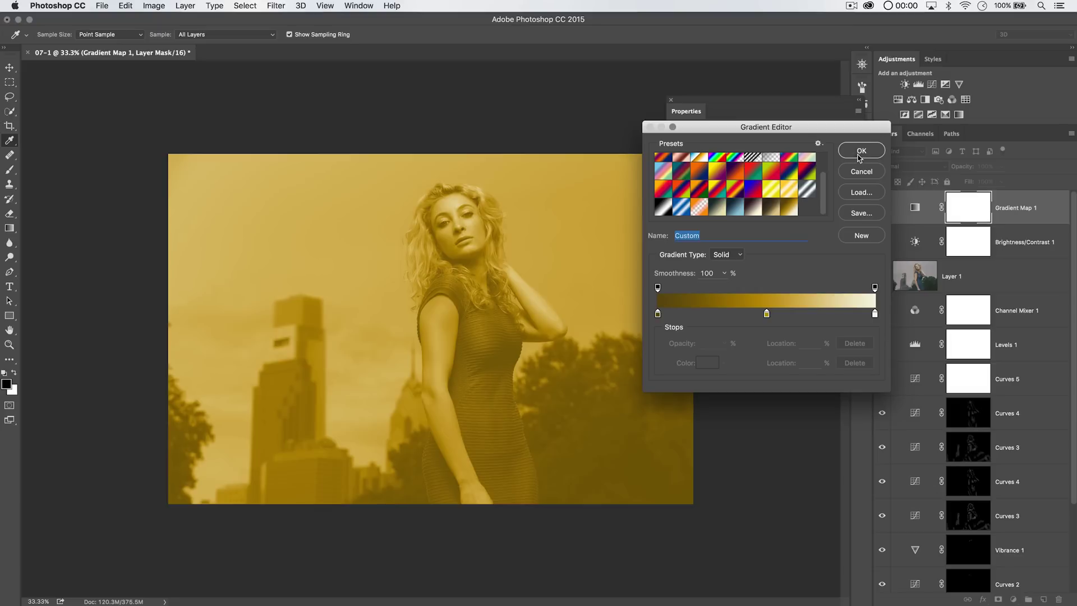
{"action": "left_click", "coordinate": [861, 151]}
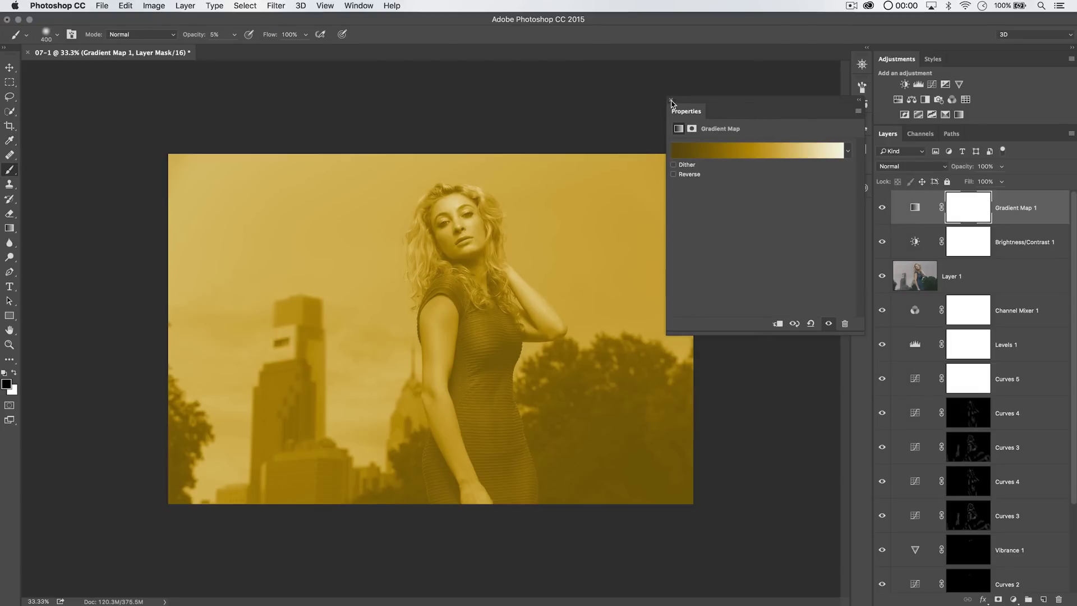
{"action": "left_click", "coordinate": [672, 104]}
{"action": "left_click", "coordinate": [904, 166]}
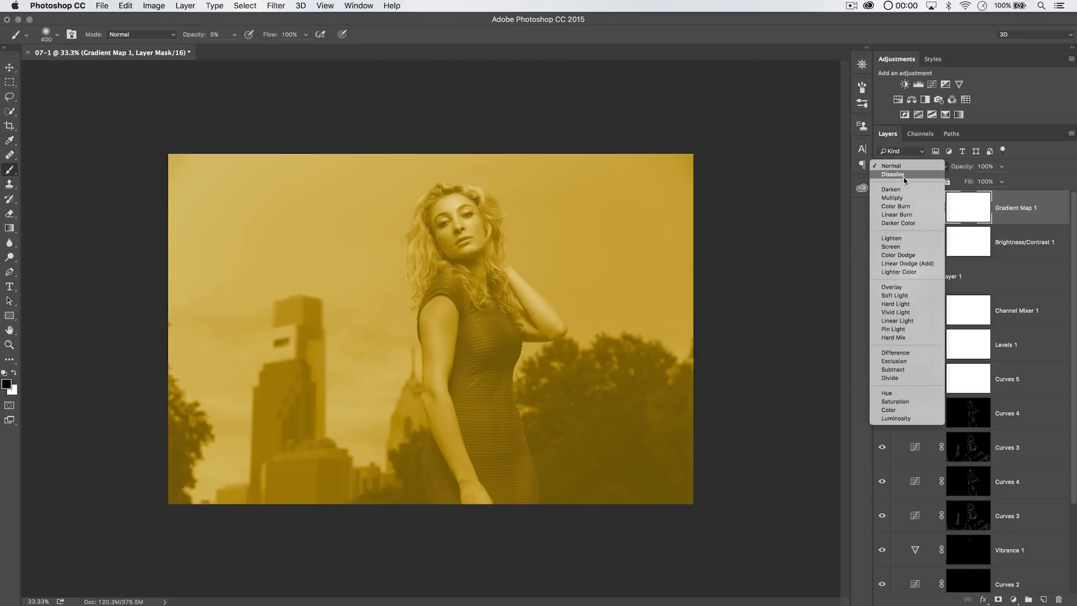
{"action": "left_click", "coordinate": [893, 295]}
{"action": "mouse_move", "coordinate": [963, 167]}
{"action": "left_mouse_down"}
{"action": "mouse_move", "coordinate": [944, 167]}
{"action": "mouse_move", "coordinate": [978, 167]}
{"action": "left_mouse_up"}
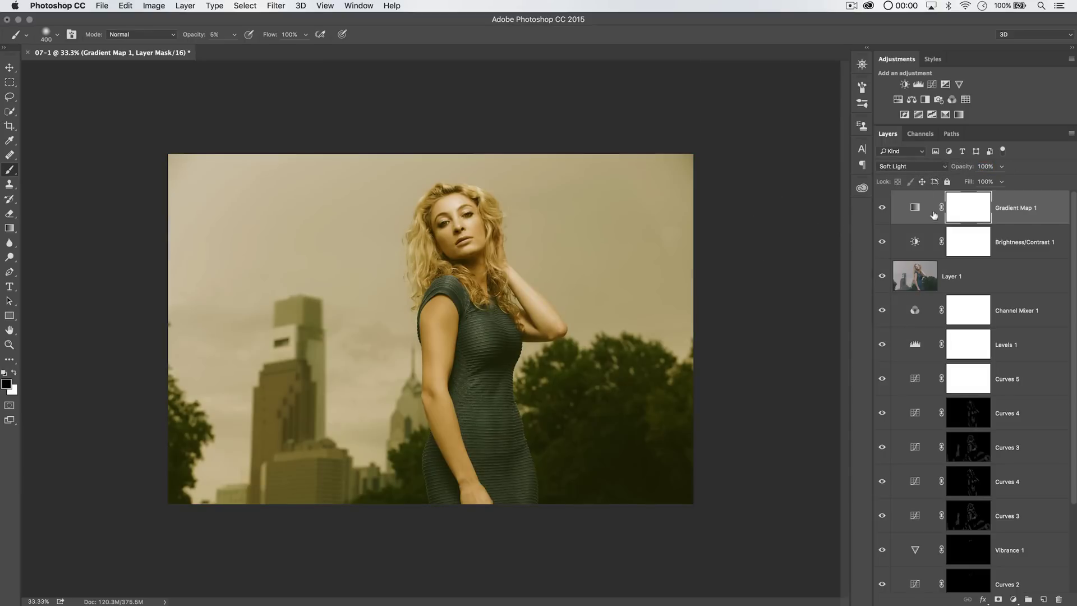
- Try brown, blue and green-yellow gradient presets, settling on green-yellow and editing its dark stop
{"action": "double_click", "coordinate": [915, 207]}
{"action": "left_click", "coordinate": [779, 152]}
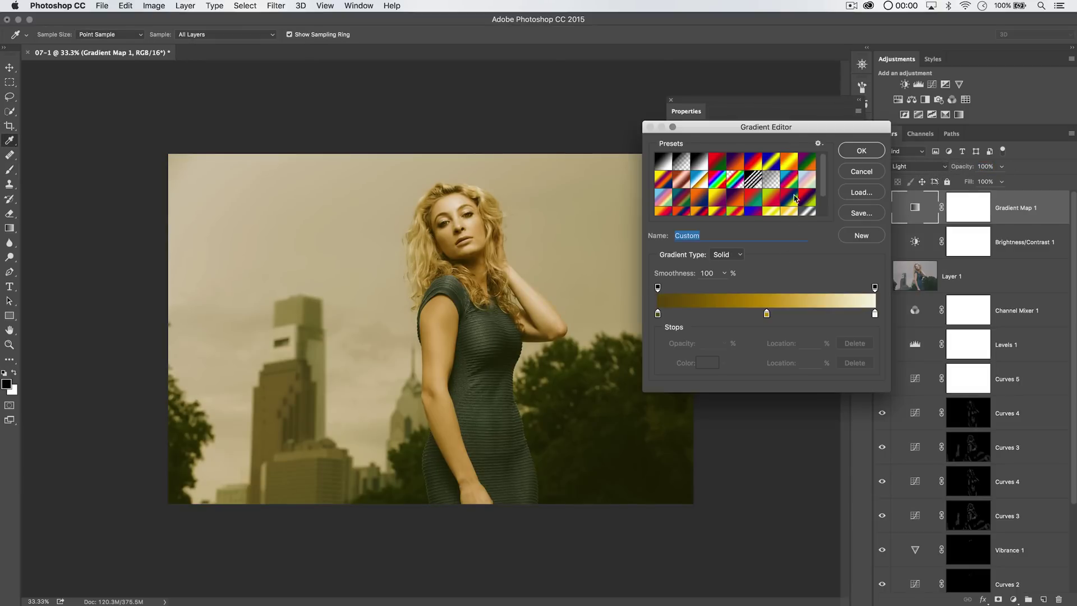
{"action": "left_click_drag", "start_coordinate": [827, 183], "coordinate": [825, 203]}
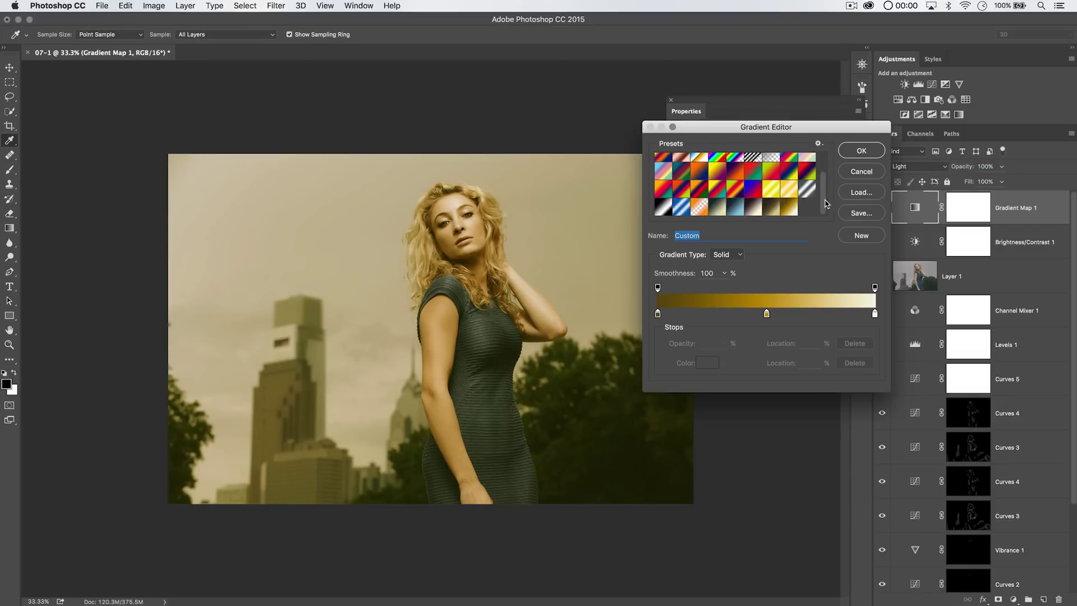
{"action": "left_click", "coordinate": [762, 209]}
{"action": "left_click", "coordinate": [754, 207]}
{"action": "left_click", "coordinate": [735, 209]}
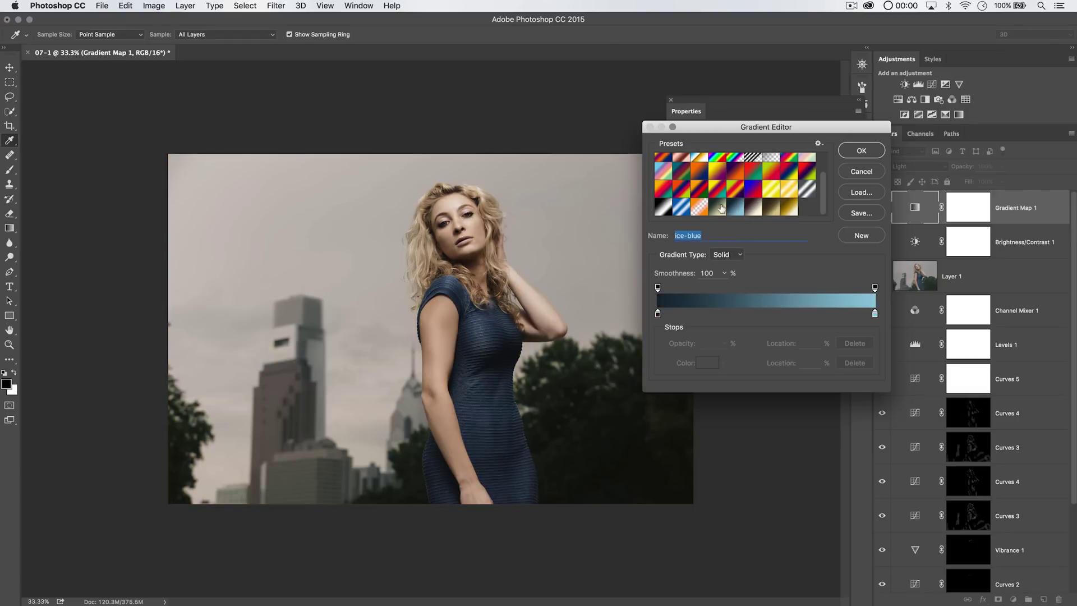
{"action": "left_click", "coordinate": [723, 214]}
{"action": "left_click", "coordinate": [732, 212]}
{"action": "left_click", "coordinate": [719, 208]}
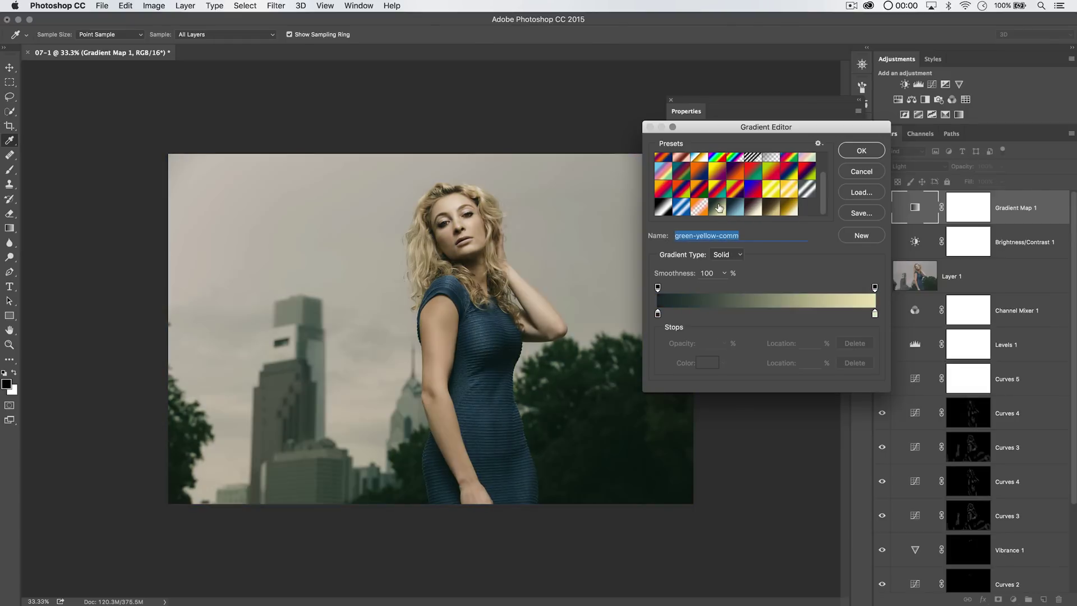
{"action": "double_click", "coordinate": [658, 314]}
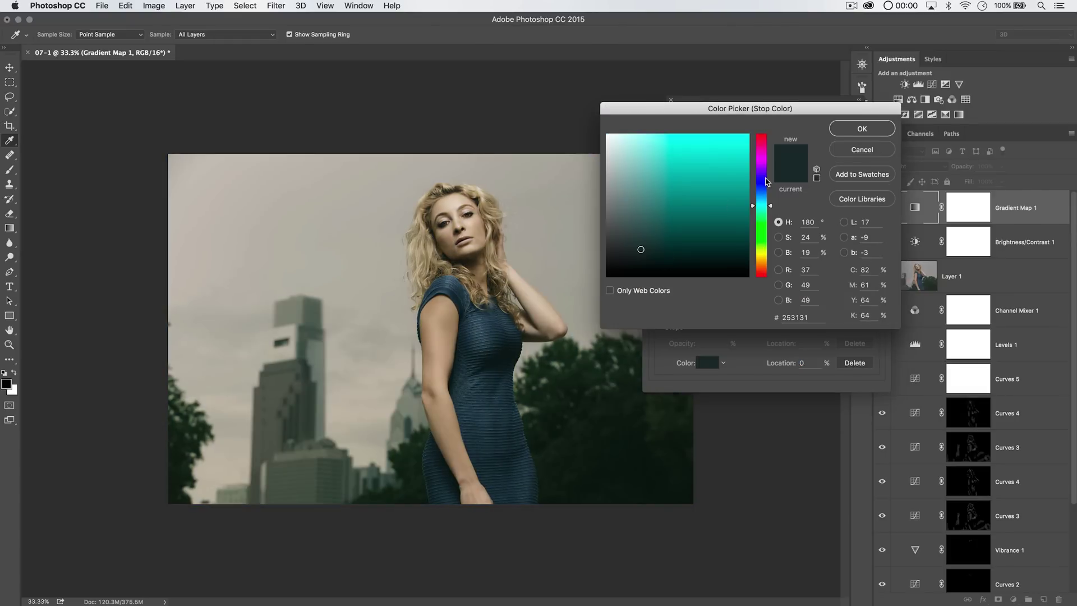
- Set the gradient's dark stop to deep plum and its light stop to pale cream-yellow
{"action": "left_click_drag", "start_coordinate": [762, 209], "coordinate": [761, 146]}
{"action": "left_click_drag", "start_coordinate": [640, 249], "coordinate": [654, 242]}
{"action": "left_click", "coordinate": [862, 129]}
{"action": "double_click", "coordinate": [874, 313]}
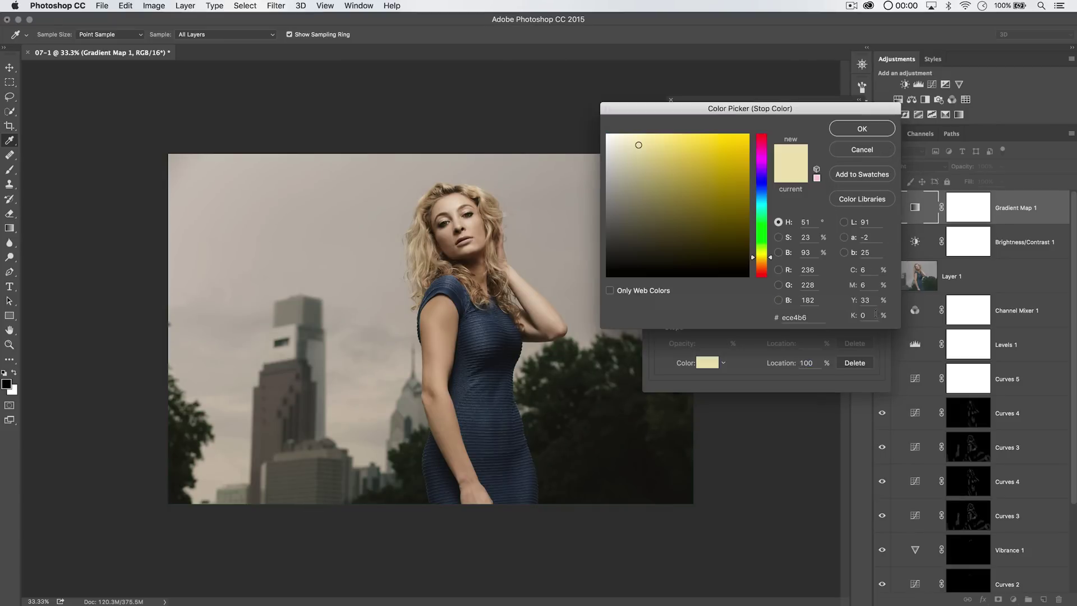
{"action": "left_click_drag", "start_coordinate": [645, 142], "coordinate": [642, 136]}
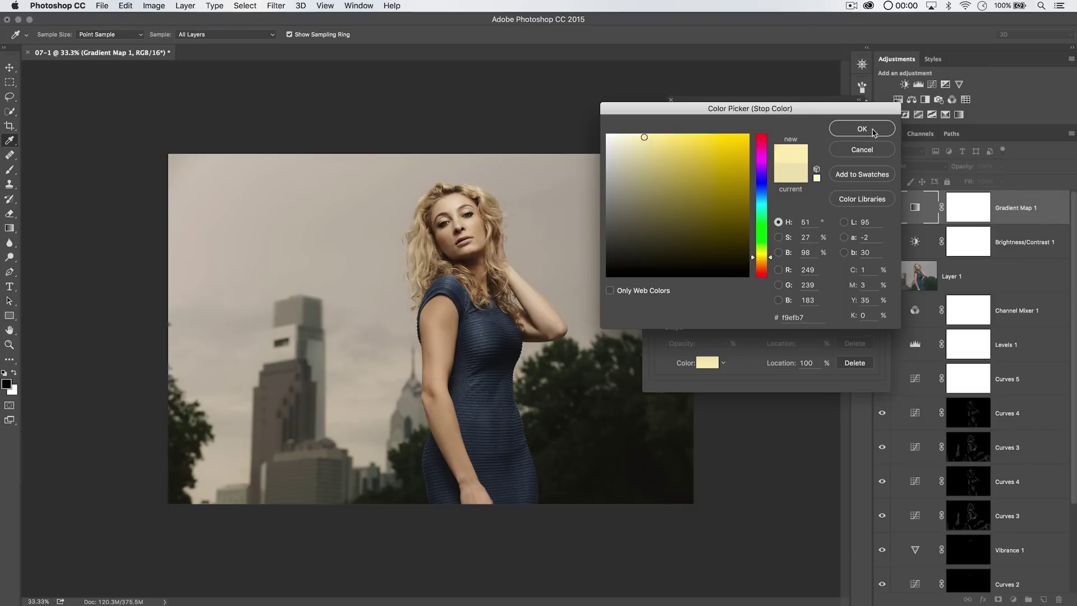
{"action": "left_click", "coordinate": [861, 129]}
{"action": "double_click", "coordinate": [657, 313]}
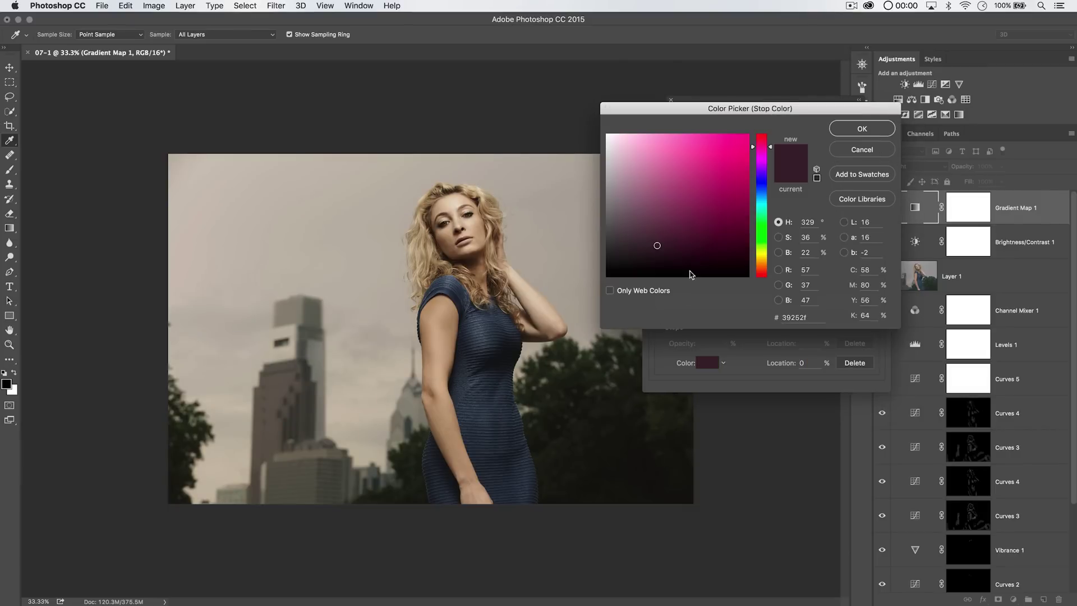
{"action": "left_click_drag", "start_coordinate": [660, 242], "coordinate": [682, 231]}
{"action": "left_click", "coordinate": [863, 130]}
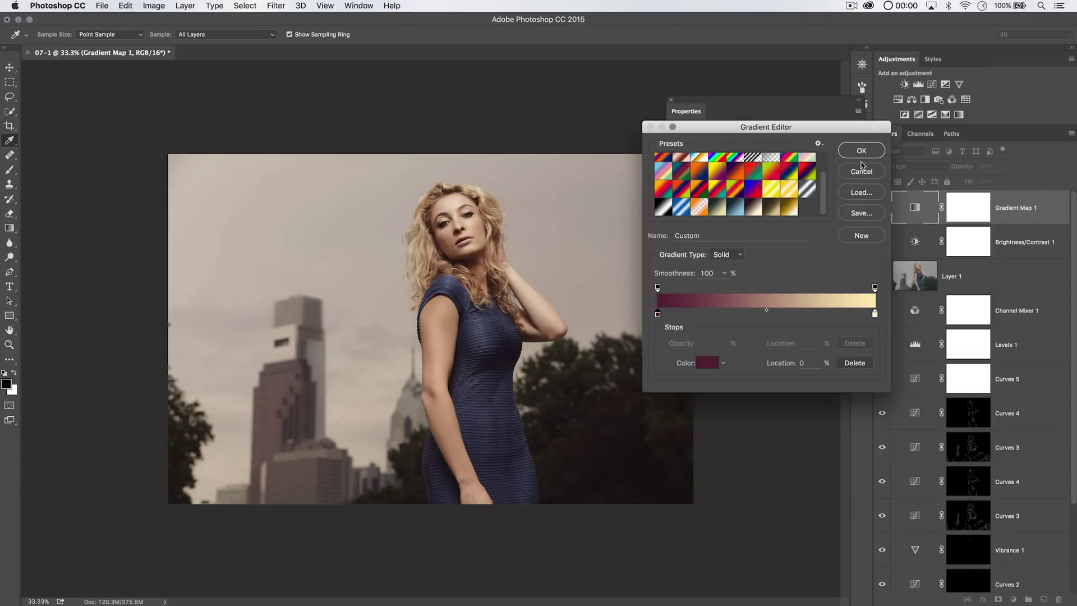
{"action": "left_click", "coordinate": [860, 156]}
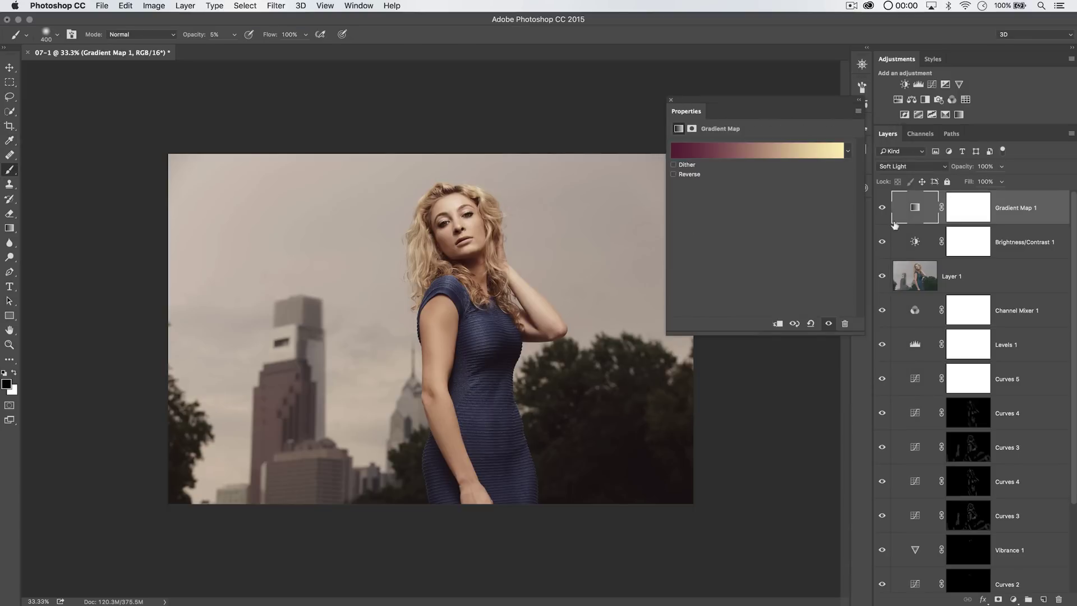
{"action": "left_click", "coordinate": [670, 103]}
- Lower Gradient Map 1 to 68% opacity and Brightness/Contrast 1 to 72%
{"action": "left_click_drag", "start_coordinate": [963, 166], "coordinate": [954, 167]}
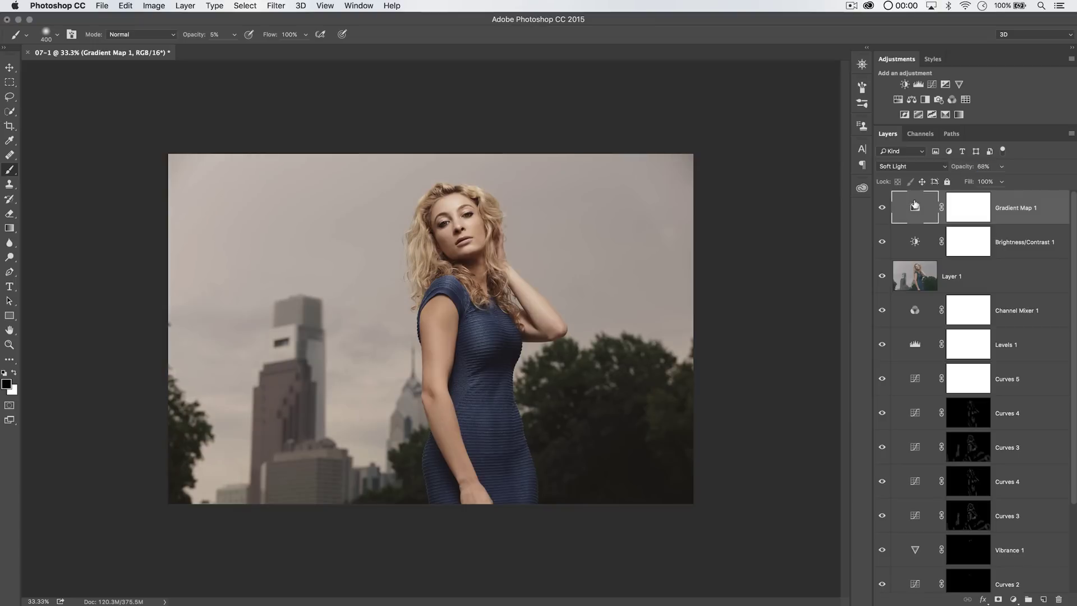
{"action": "left_click", "coordinate": [917, 241]}
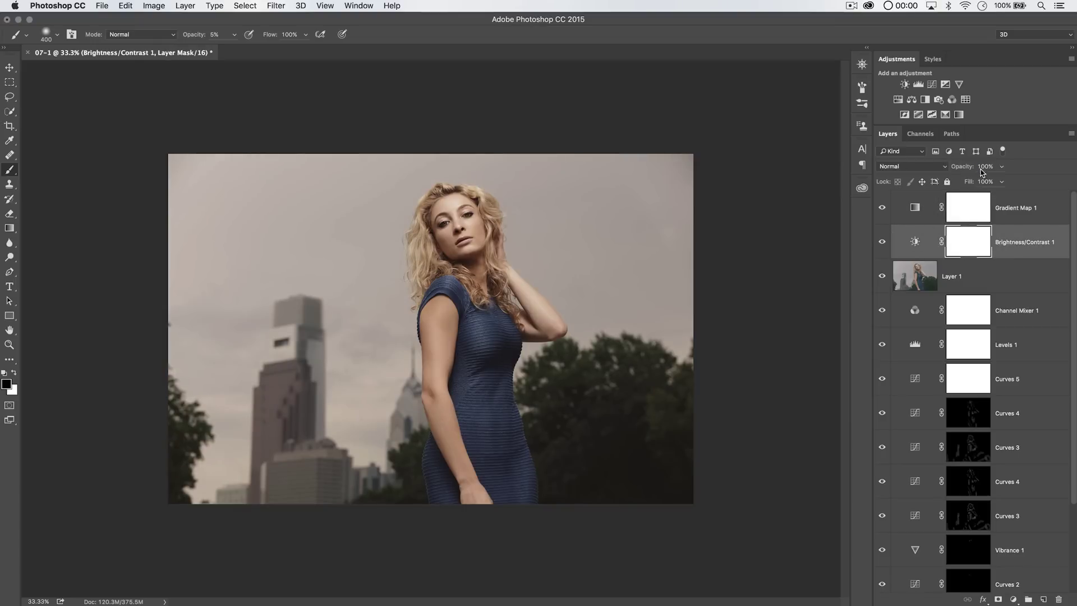
{"action": "left_click_drag", "start_coordinate": [962, 166], "coordinate": [954, 166]}
{"action": "left_click", "coordinate": [914, 208]}
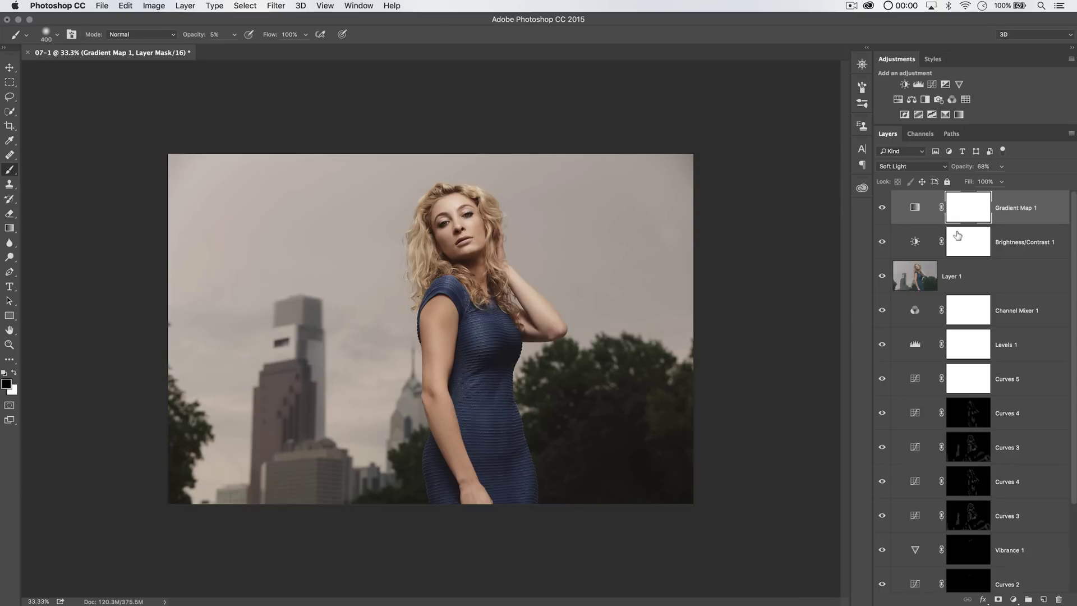
- Stamp visible layers into Layer 2, desaturate it, and apply High Pass at 1.5 pixels radius
{"action": "key", "text": "super+shift+alt+e"}
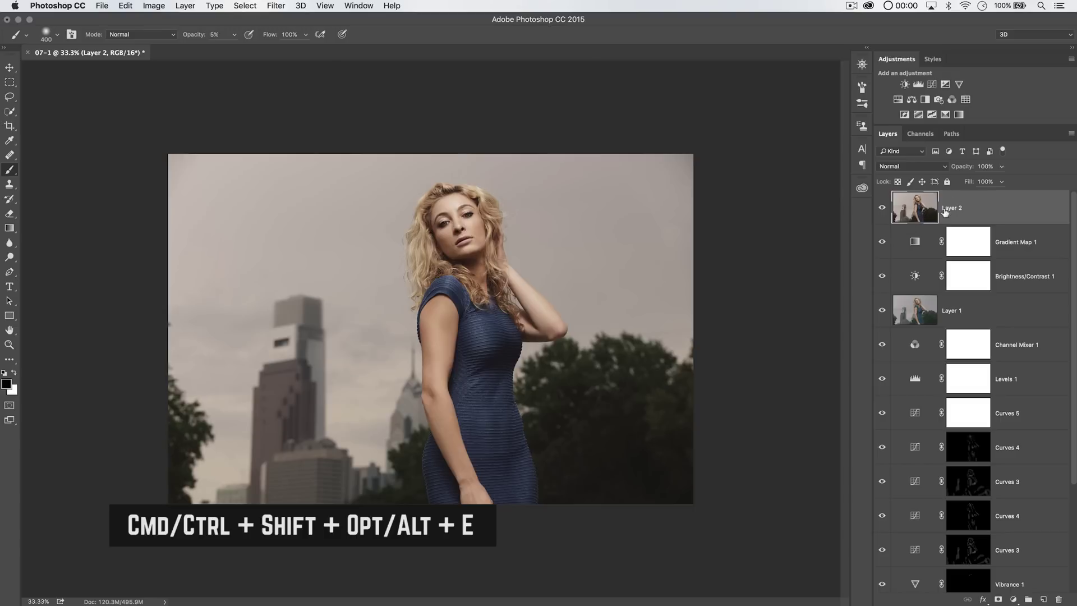
{"action": "key", "text": "super+shift+u"}
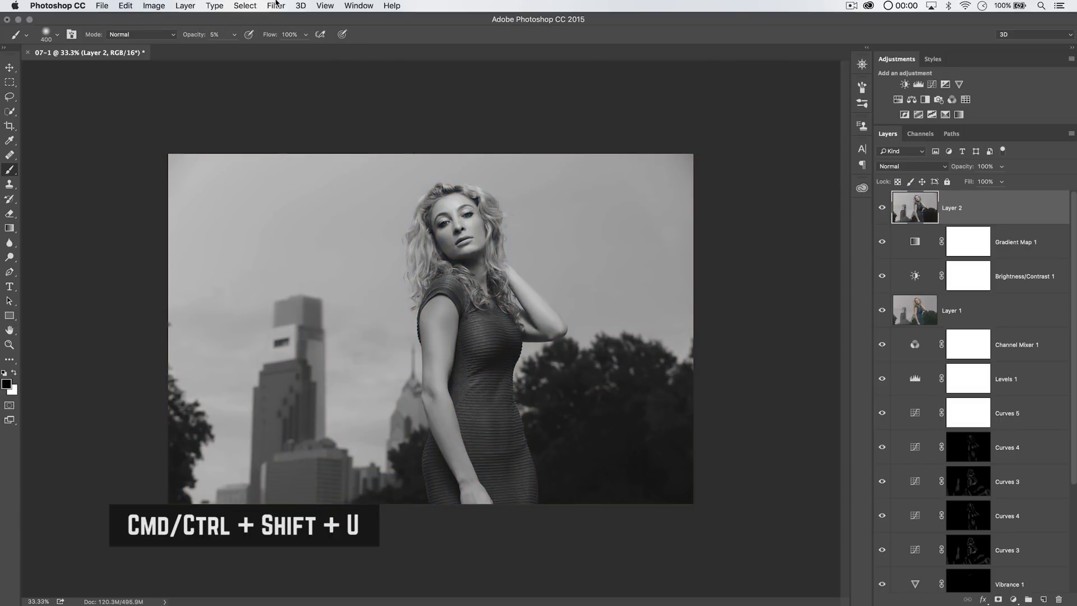
{"action": "left_click", "coordinate": [275, 6]}
{"action": "mouse_move", "coordinate": [319, 242]}
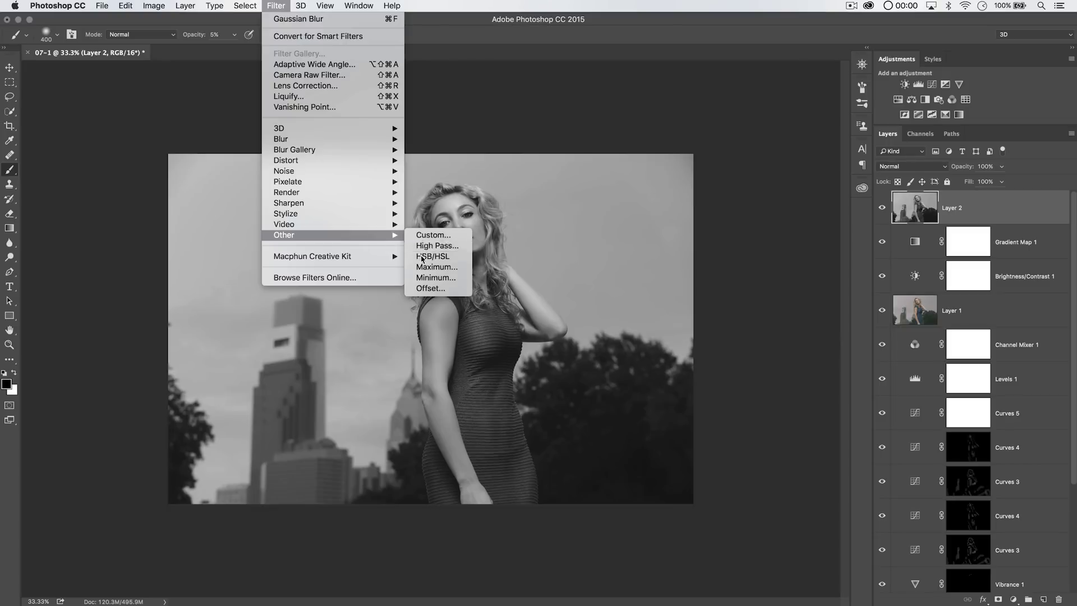
{"action": "left_click", "coordinate": [429, 246]}
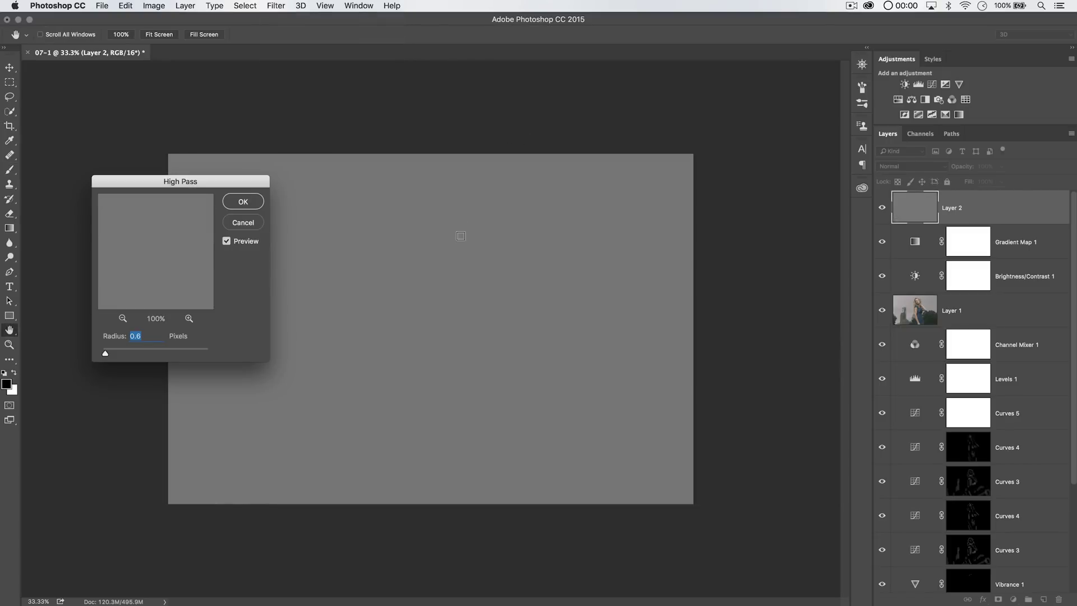
{"action": "type", "text": "1.5"}
{"action": "left_click", "coordinate": [150, 242]}
{"action": "left_click_drag", "start_coordinate": [168, 257], "coordinate": [192, 260]}
{"action": "left_click", "coordinate": [241, 201]}
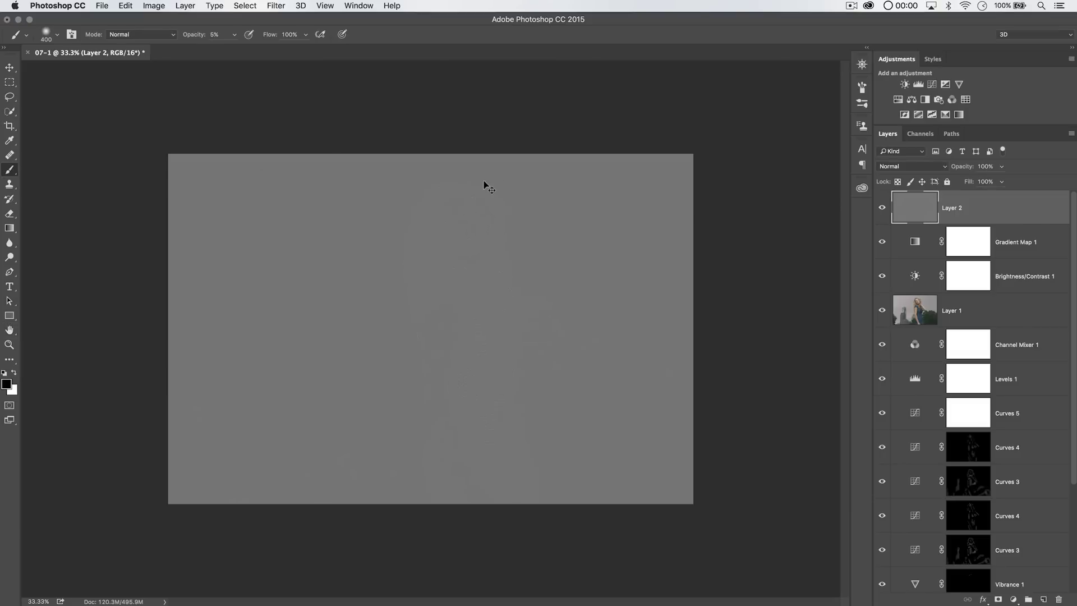
- Set the high-pass Layer 2 to Overlay at 100% opacity, checking the face and upper body
{"action": "key", "text": "super+equal"}
{"action": "key", "text": "super+equal"}
{"action": "key", "text": "super+equal"}
{"action": "key", "text": "super+equal"}
{"action": "key", "text": "super+equal"}
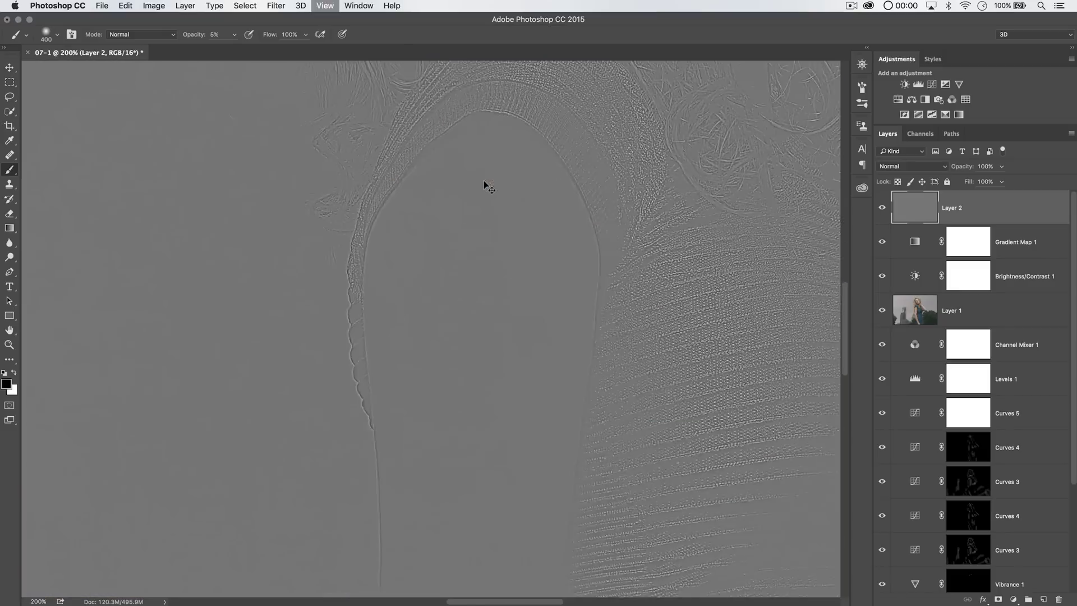
{"action": "key", "text": "super+minus"}
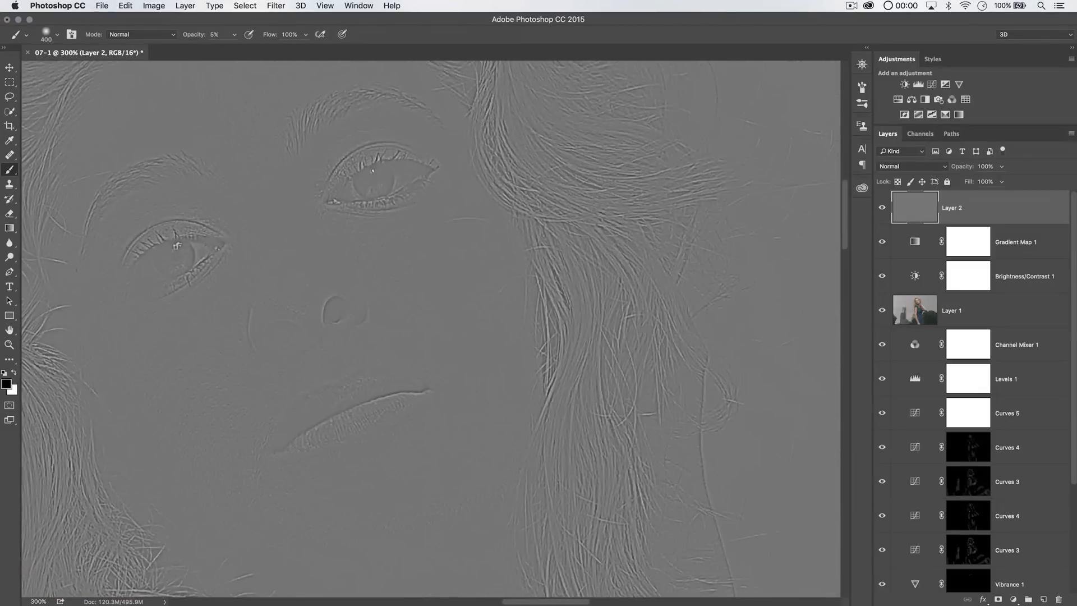
{"action": "scroll", "coordinate": [572, 303], "scroll_direction": "left", "scroll_amount": 3}
{"action": "scroll", "coordinate": [572, 302], "scroll_direction": "up", "scroll_amount": 1}
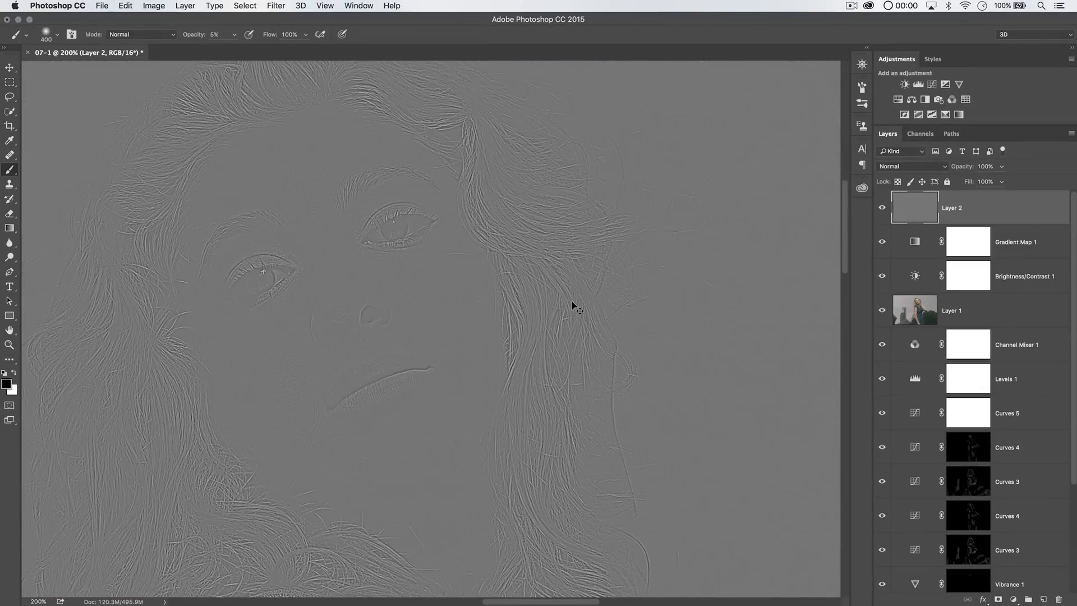
{"action": "left_click", "coordinate": [920, 170]}
{"action": "left_click", "coordinate": [898, 289]}
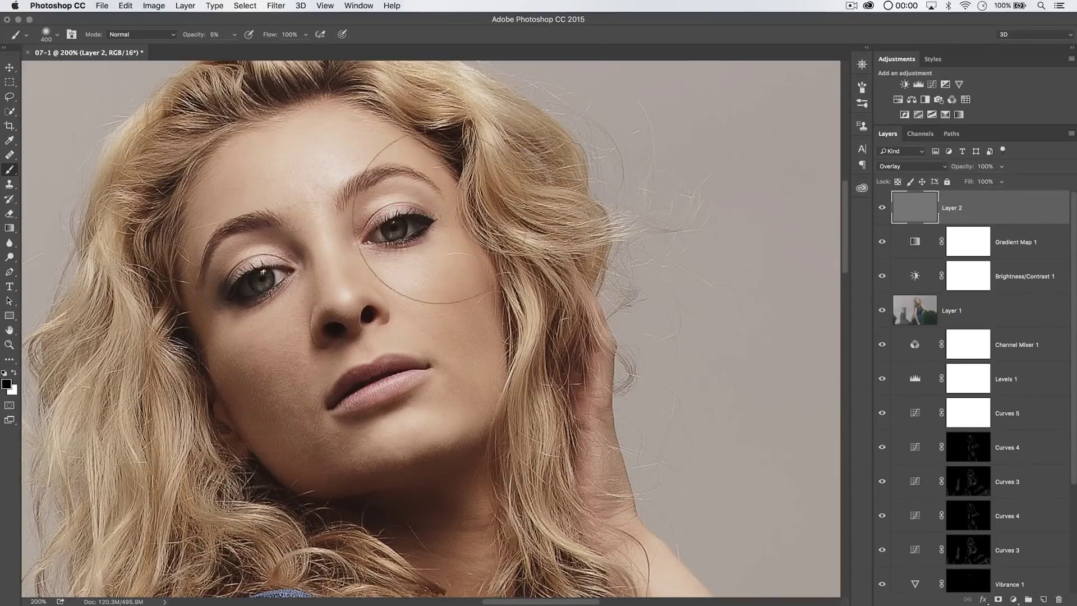
{"action": "key", "text": "super+minus"}
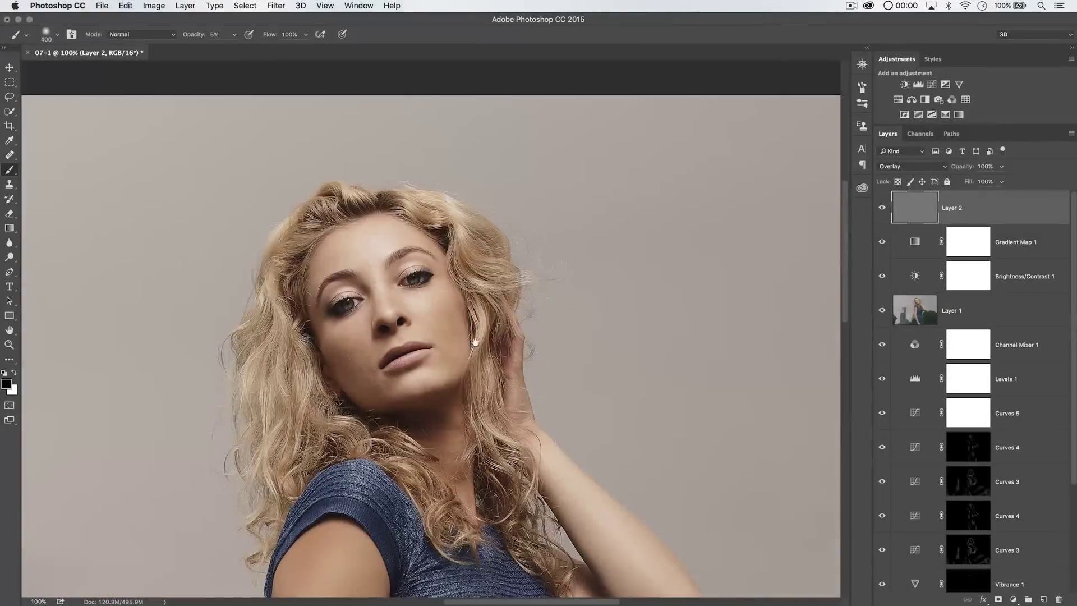
{"action": "left_click_drag", "start_coordinate": [474, 342], "coordinate": [506, 253]}
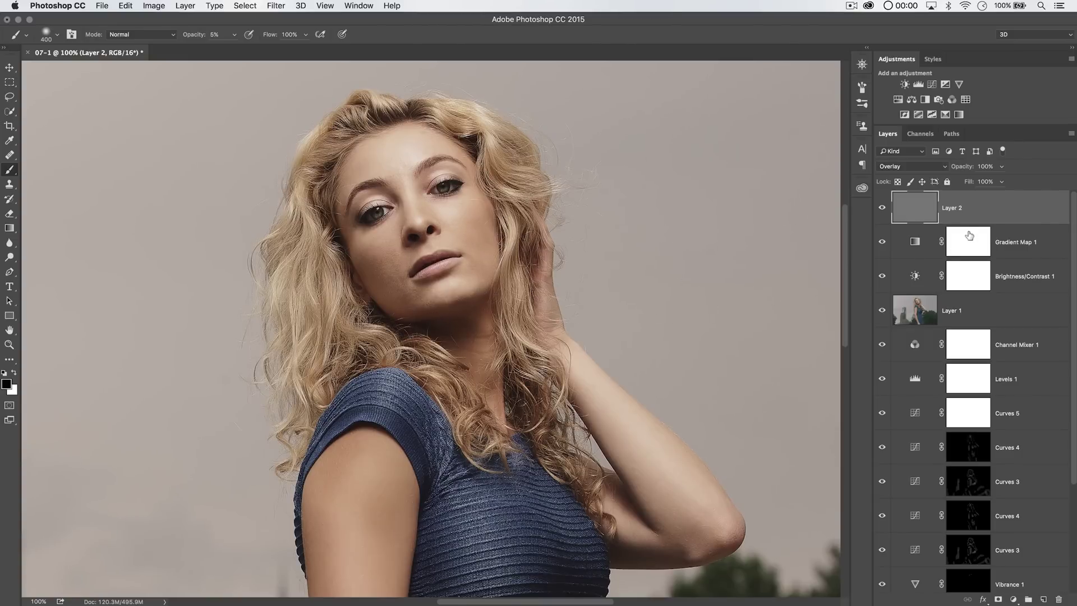
- Add a new empty layer on top named 'catch-all'
{"action": "key", "text": "super+alt+shift+n"}
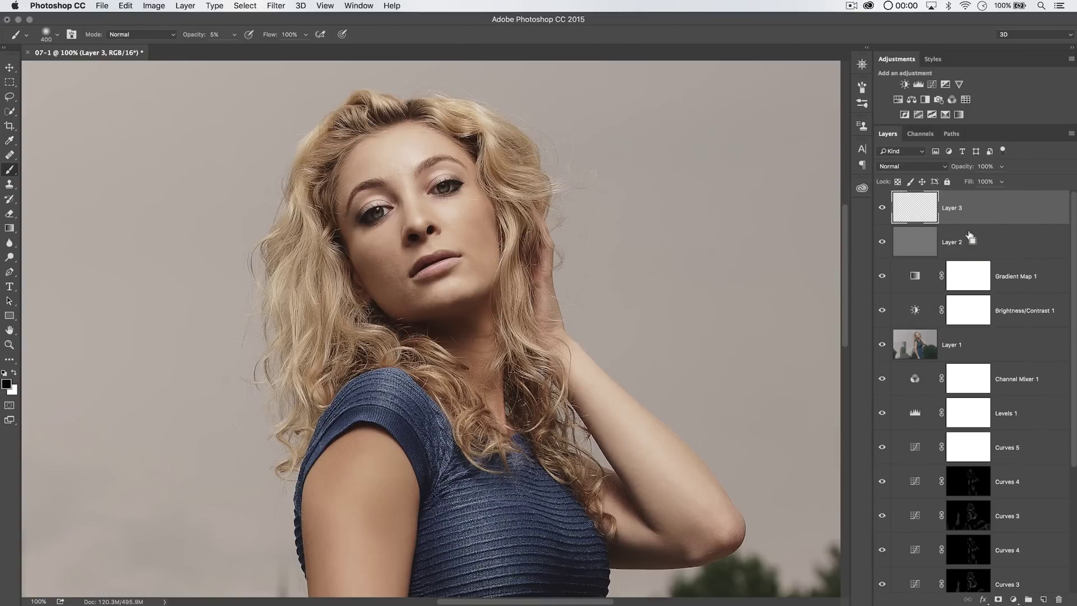
{"action": "double_click", "coordinate": [950, 208]}
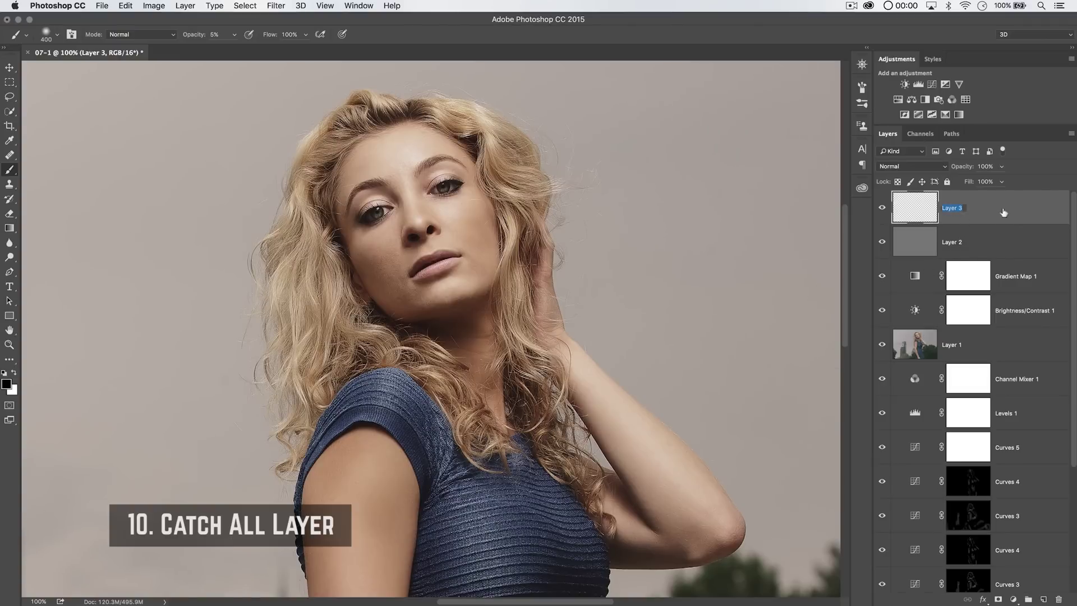
{"action": "type", "text": "catch-all"}
{"action": "key", "text": "Return"}
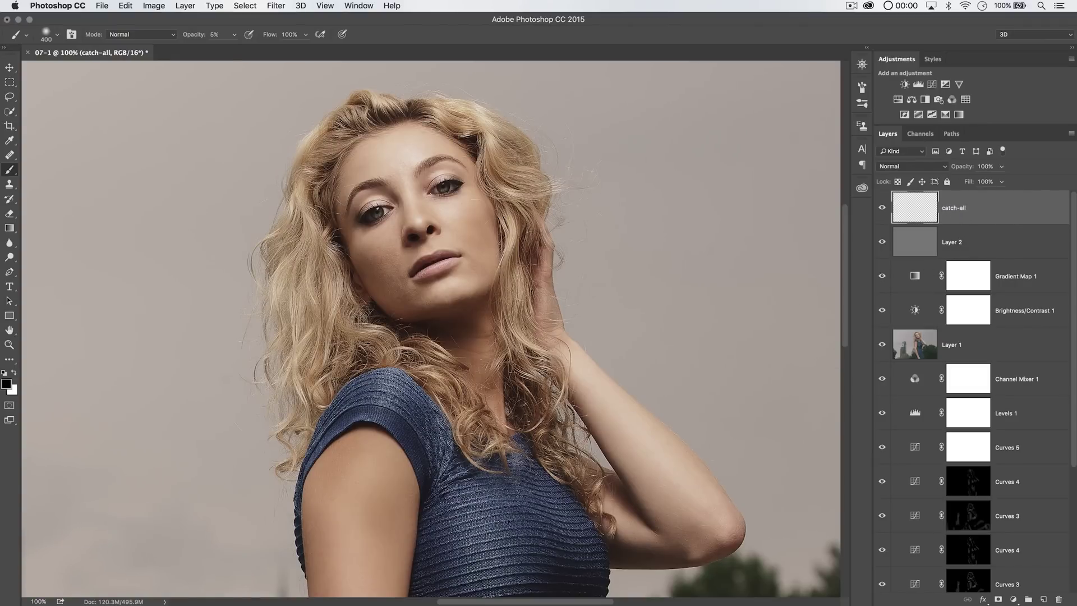
- Clone Stamp away the small sky speck beside the building, then inspect the face, skyline and dress edge
{"action": "scroll", "coordinate": [459, 233], "scroll_direction": "down", "scroll_amount": 10}
{"action": "scroll", "coordinate": [668, 209], "scroll_direction": "left", "scroll_amount": 10}
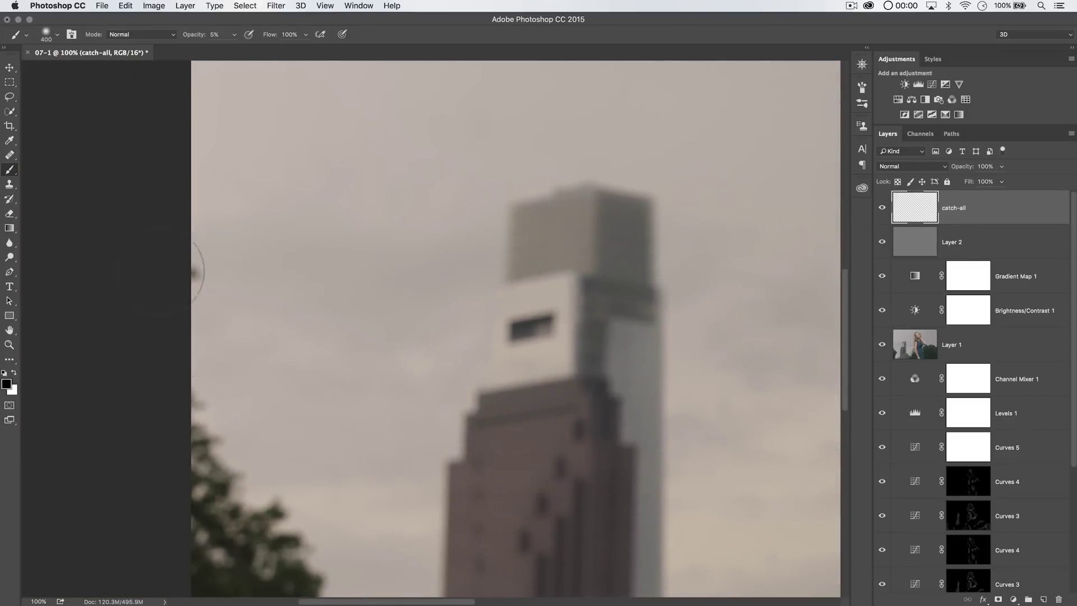
{"action": "left_click", "coordinate": [10, 185]}
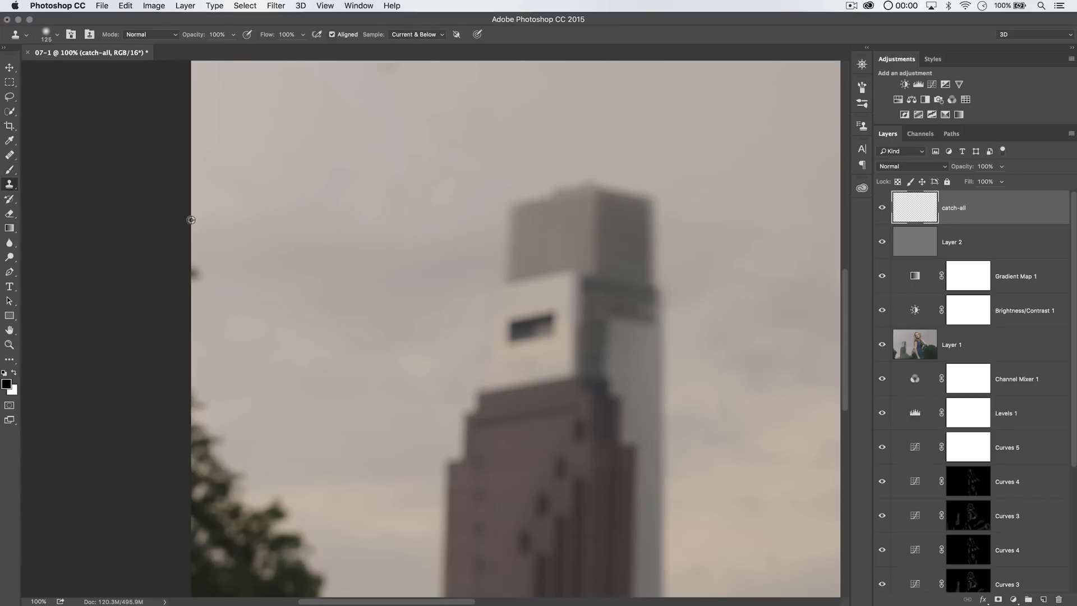
{"action": "left_click", "coordinate": [197, 273]}
{"action": "mouse_move", "coordinate": [435, 242]}
{"action": "left_mouse_down"}
{"action": "mouse_move", "coordinate": [334, 288]}
{"action": "mouse_move", "coordinate": [408, 396]}
{"action": "mouse_move", "coordinate": [450, 409]}
{"action": "mouse_move", "coordinate": [489, 246]}
{"action": "left_mouse_up"}
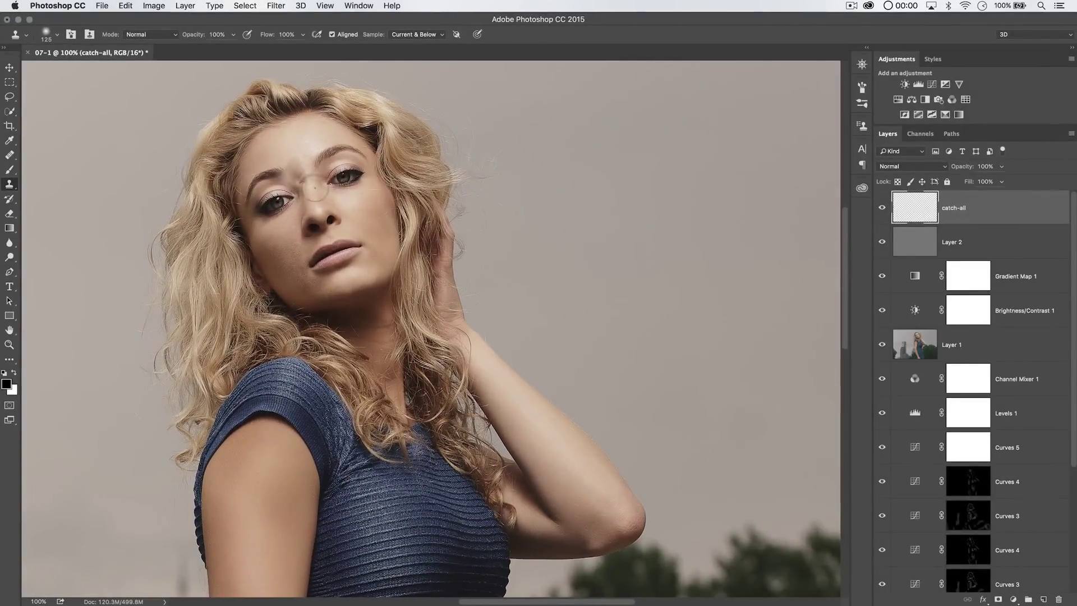
{"action": "scroll", "coordinate": [456, 313], "scroll_direction": "down", "scroll_amount": 5}
{"action": "scroll", "coordinate": [543, 204], "scroll_direction": "down", "scroll_amount": 10}
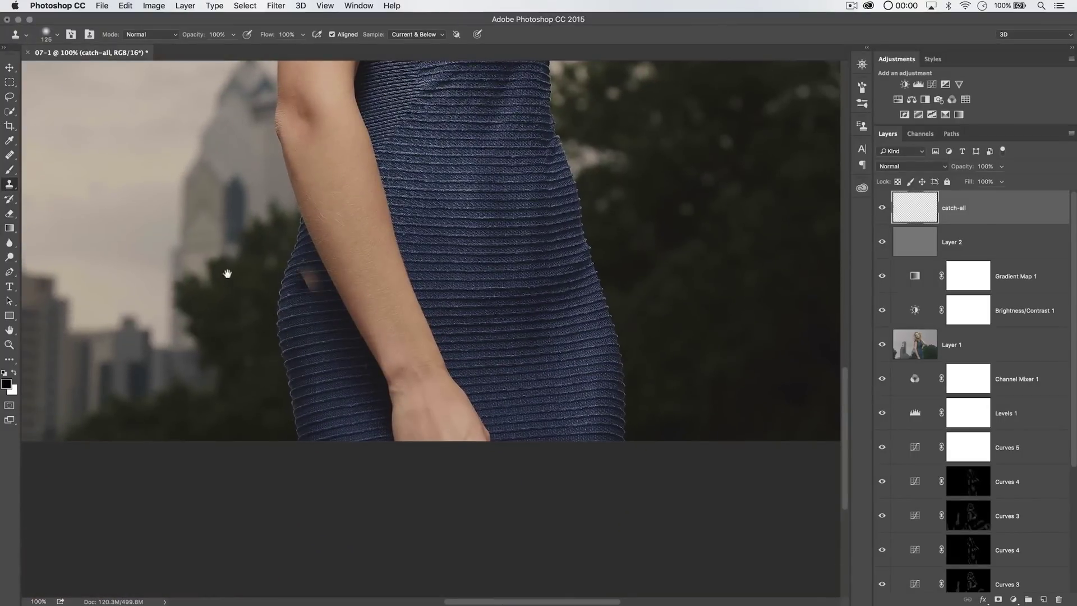
{"action": "left_click_drag", "start_coordinate": [224, 271], "coordinate": [485, 271]}
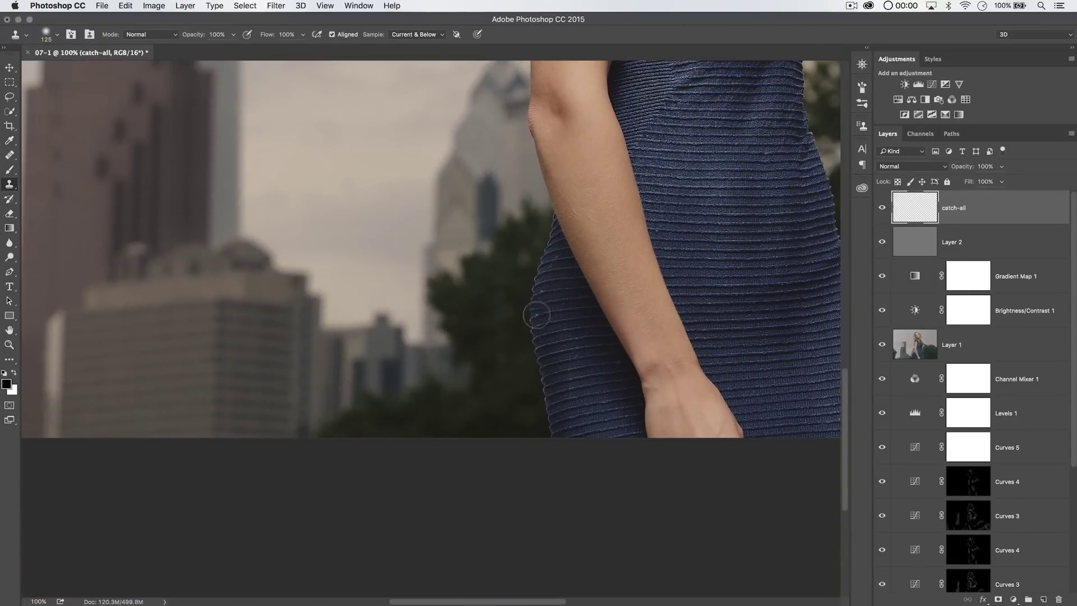
{"action": "scroll", "coordinate": [521, 233], "scroll_direction": "right", "scroll_amount": 10}
{"action": "left_click_drag", "start_coordinate": [522, 233], "coordinate": [475, 362]}
{"action": "scroll", "coordinate": [474, 362], "scroll_direction": "up", "scroll_amount": 15}
{"action": "scroll", "coordinate": [474, 363], "scroll_direction": "left", "scroll_amount": 5}
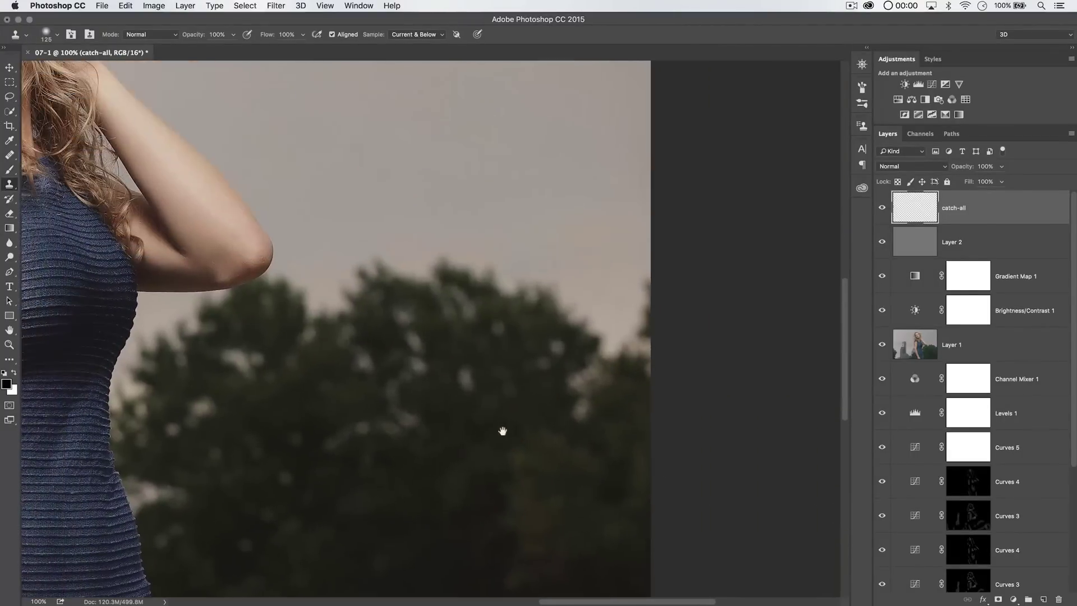
{"action": "scroll", "coordinate": [506, 294], "scroll_direction": "left", "scroll_amount": 5}
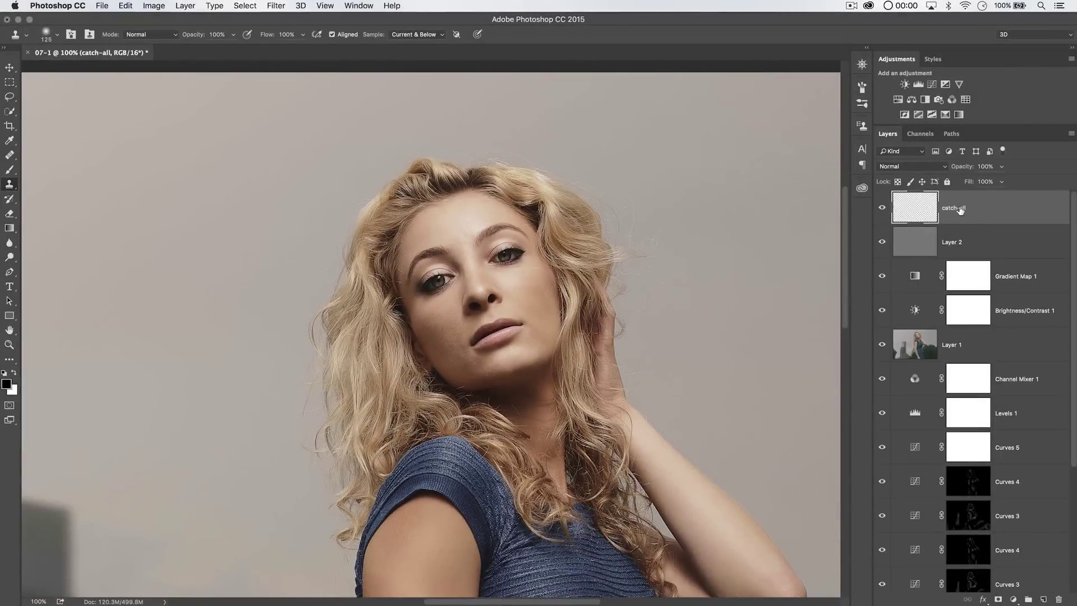
- Confirm Layer 2's Blending Options and start renaming it 'high-pass'
{"action": "left_click", "coordinate": [952, 241]}
{"action": "double_click", "coordinate": [951, 242]}
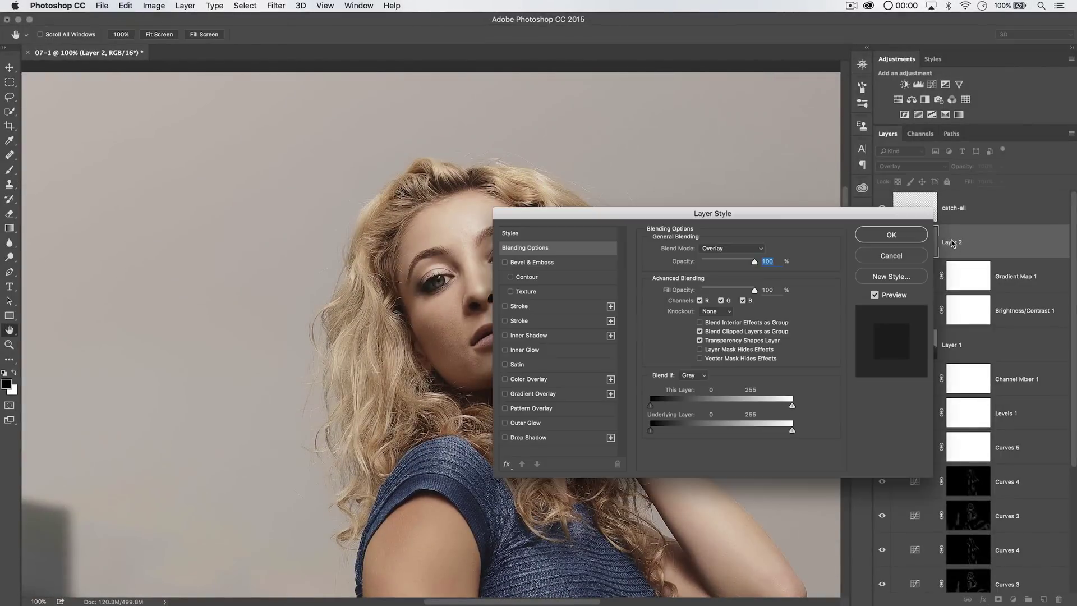
{"action": "left_click", "coordinate": [905, 235]}
{"action": "type", "text": "high-pas"}
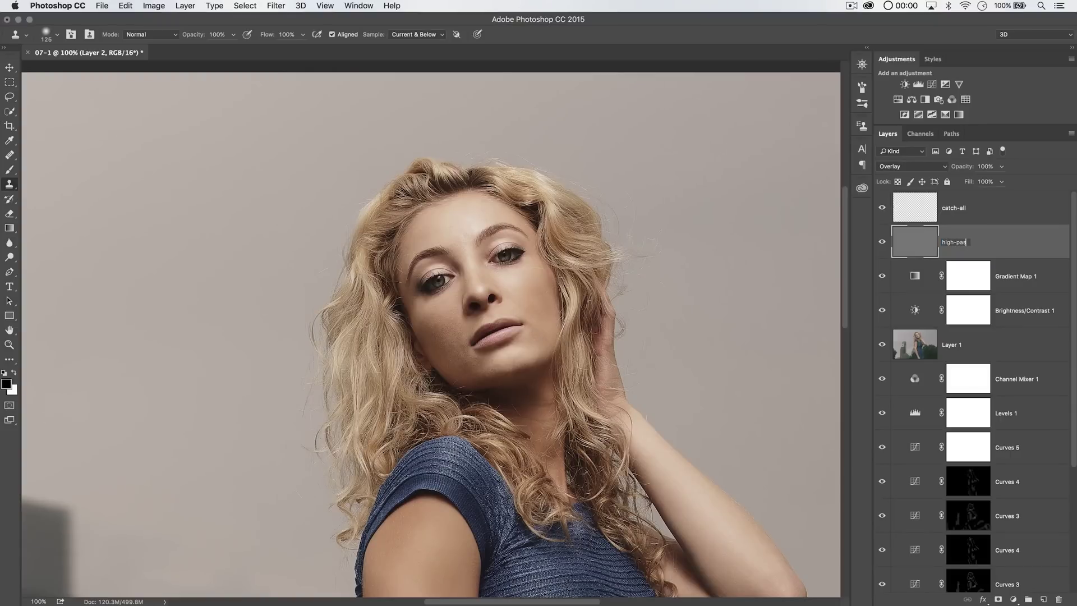
{"action": "type", "text": "s"}
- Confirm the name high-pass, then run the fine-noise grain action (F4) above catch-all
{"action": "key", "text": "Return"}
{"action": "left_click", "coordinate": [956, 222]}
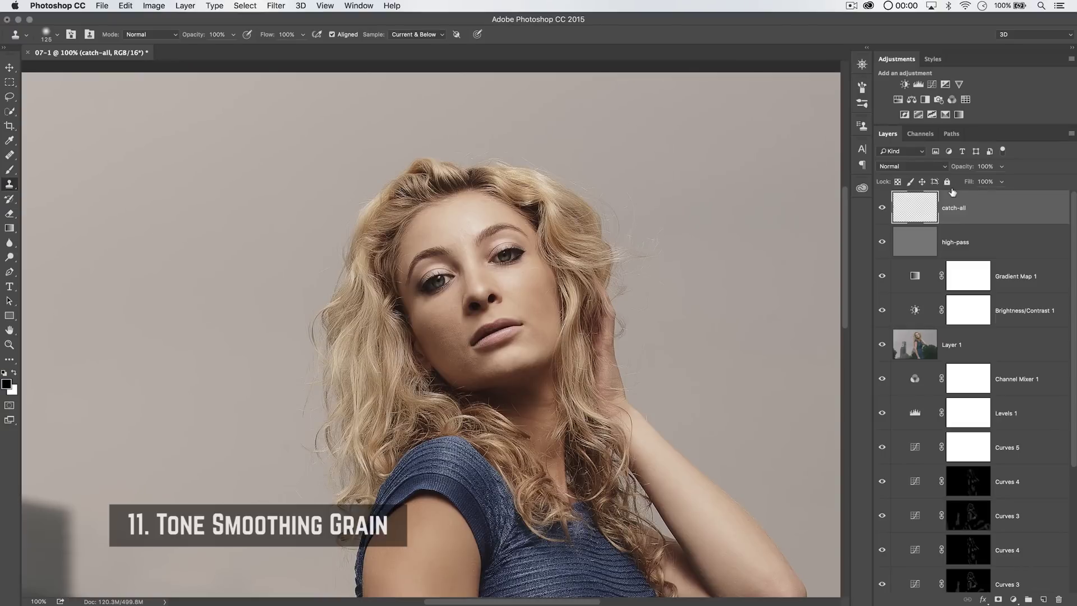
{"action": "left_click", "coordinate": [362, 7]}
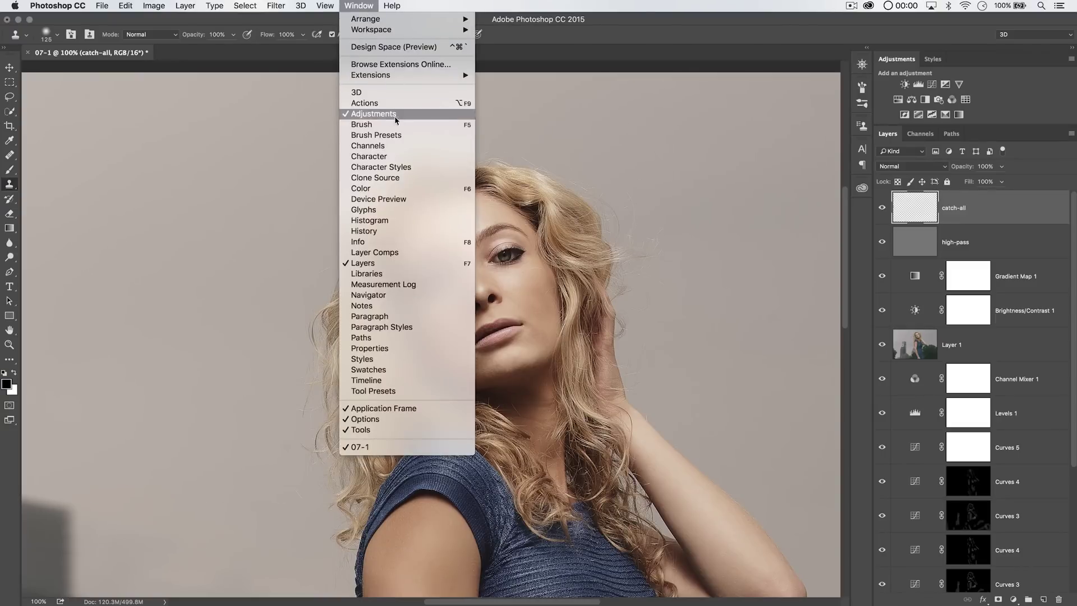
{"action": "left_click", "coordinate": [385, 104]}
{"action": "left_click_drag", "start_coordinate": [140, 211], "coordinate": [161, 261]}
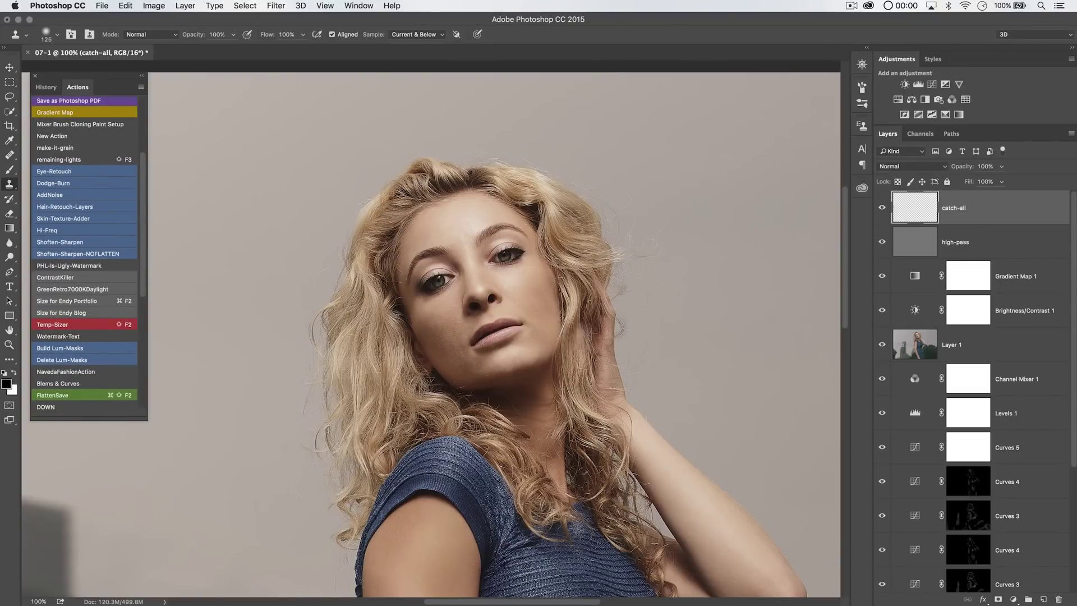
{"action": "left_click", "coordinate": [12, 68]}
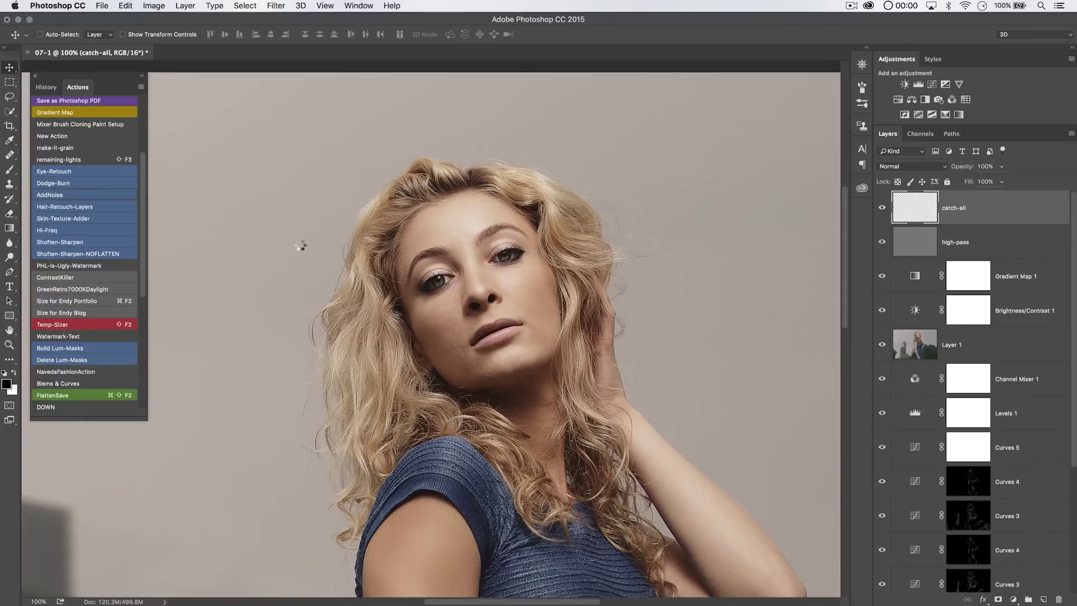
{"action": "key", "text": "F4"}
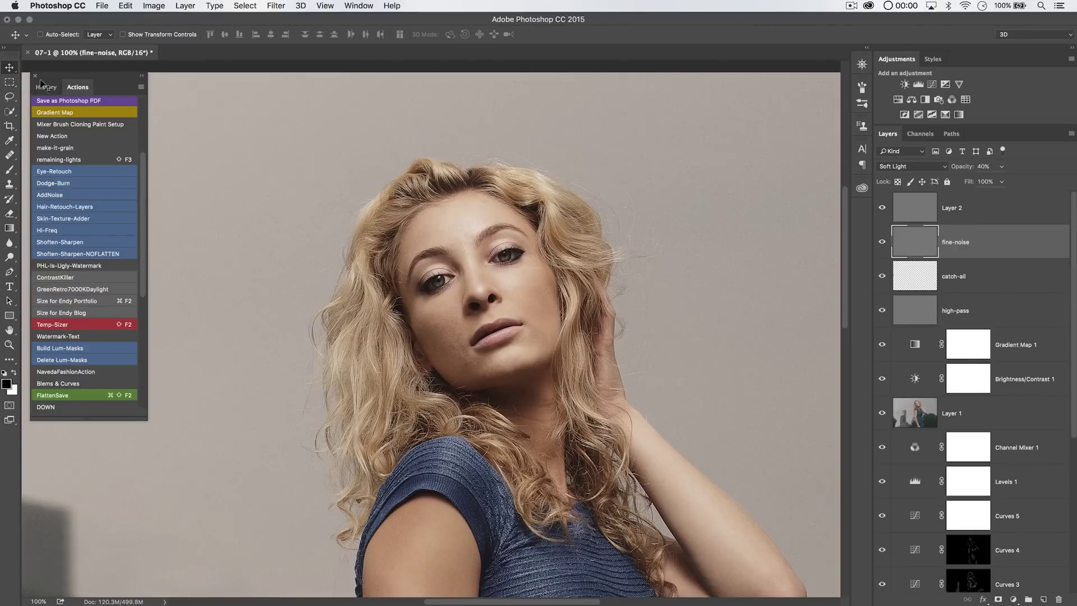
- Close the Actions panel, zoom in on the face and lower Layer 2's opacity
{"action": "left_click", "coordinate": [36, 77]}
{"action": "key", "text": "super+equal"}
{"action": "key", "text": "super+equal"}
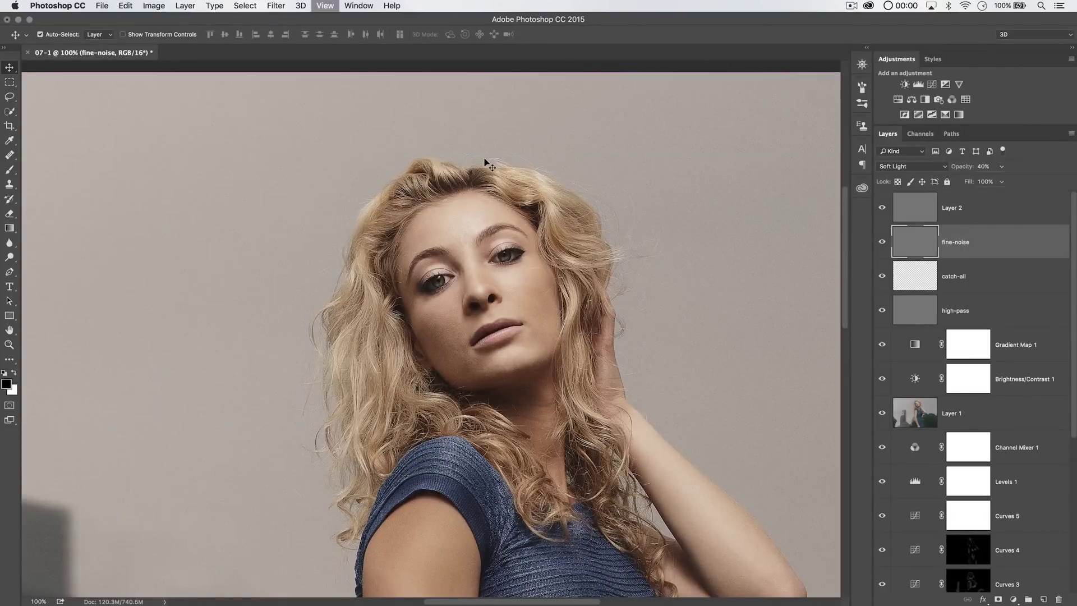
{"action": "scroll", "coordinate": [520, 390], "scroll_direction": "up", "scroll_amount": 2}
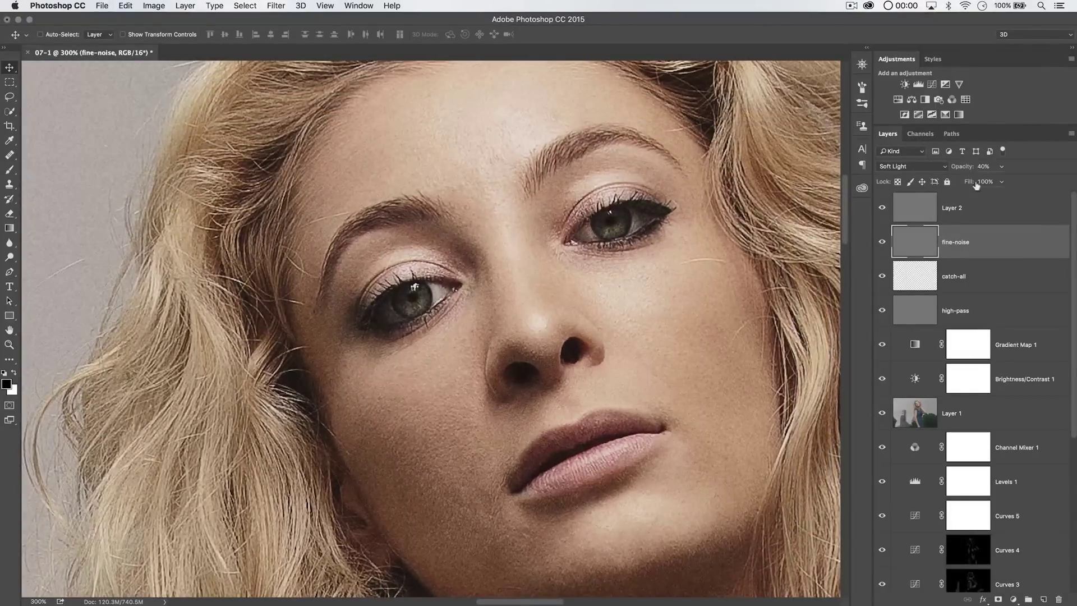
{"action": "left_click", "coordinate": [978, 200]}
{"action": "left_click_drag", "start_coordinate": [969, 166], "coordinate": [956, 166]}
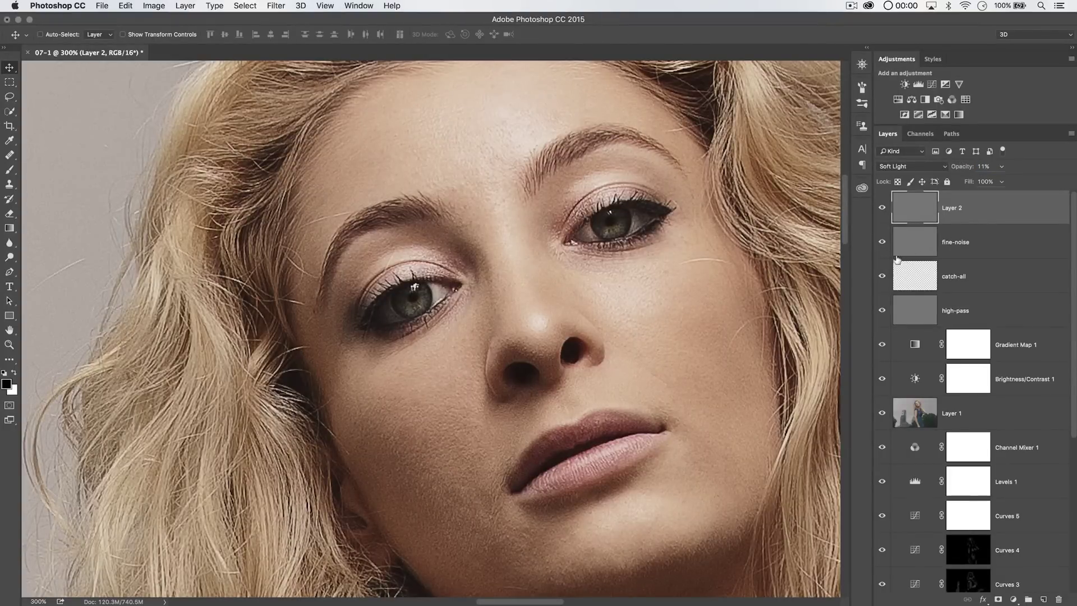
- Set Layer 2 to 22% opacity, toggling the grain layers' visibility to compare
{"action": "left_click", "coordinate": [881, 207]}
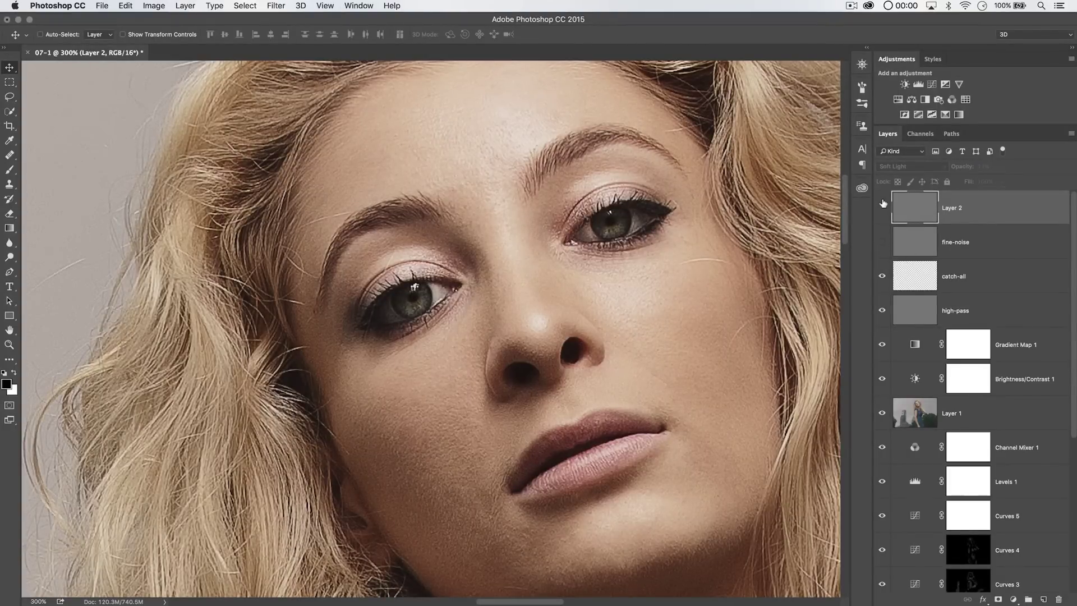
{"action": "left_click", "coordinate": [915, 240]}
{"action": "left_click", "coordinate": [958, 197]}
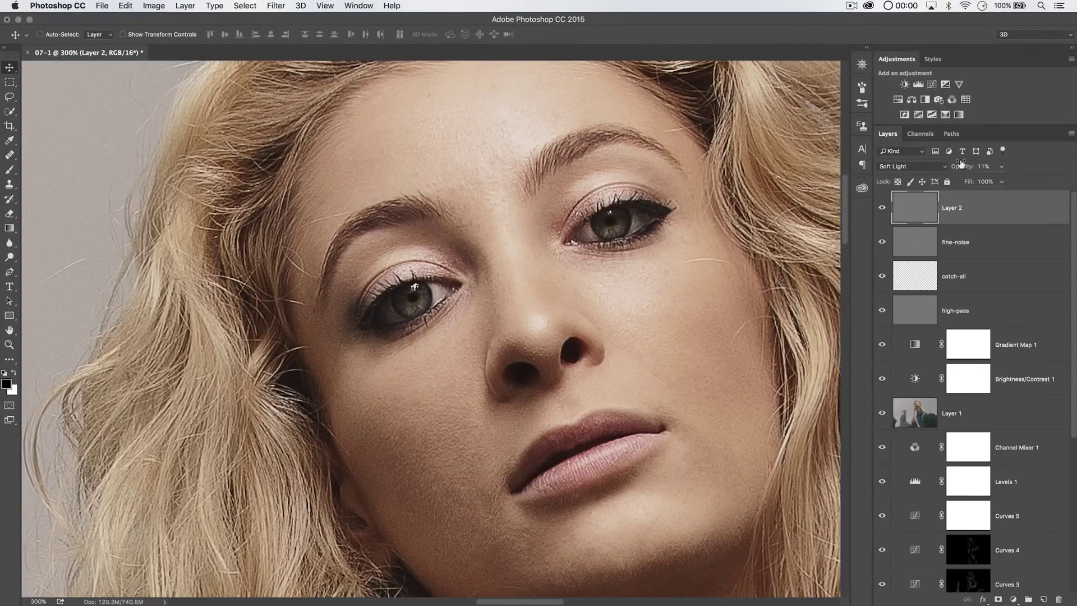
{"action": "left_click_drag", "start_coordinate": [962, 166], "coordinate": [965, 167]}
{"action": "left_click", "coordinate": [881, 242]}
{"action": "left_click", "coordinate": [882, 209]}
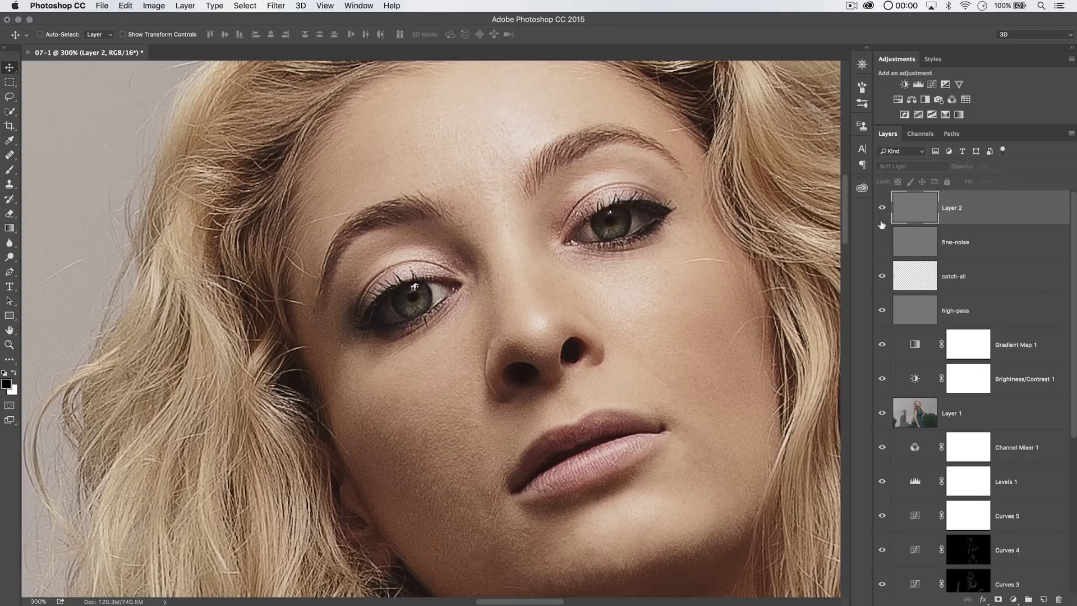
{"action": "left_click", "coordinate": [882, 241]}
{"action": "key", "text": "super+minus"}
{"action": "key", "text": "super+minus"}
{"action": "key", "text": "super+minus"}
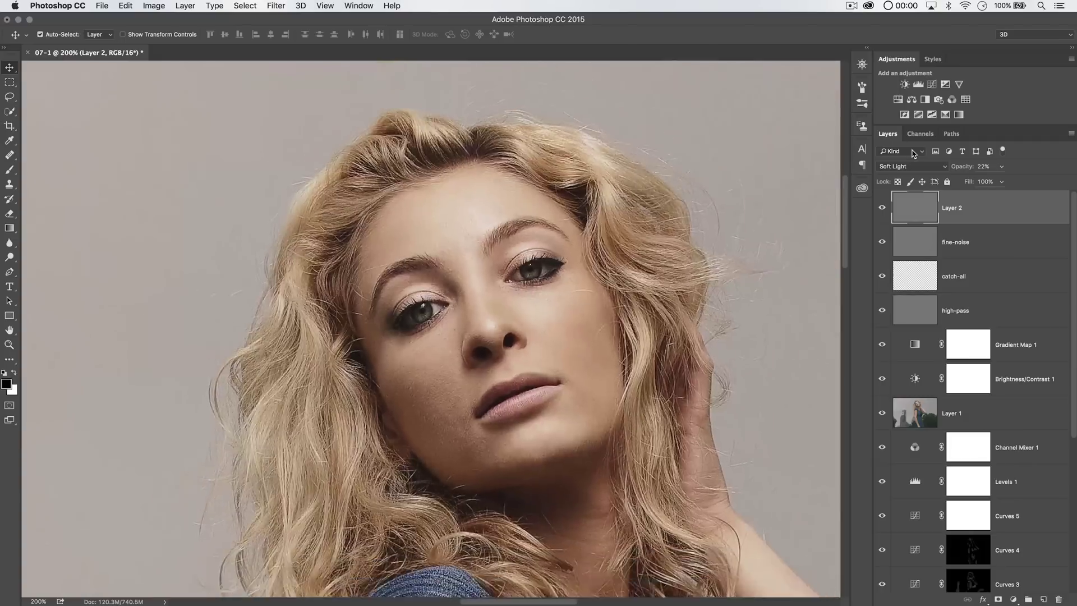
{"action": "key", "text": "super+minus"}
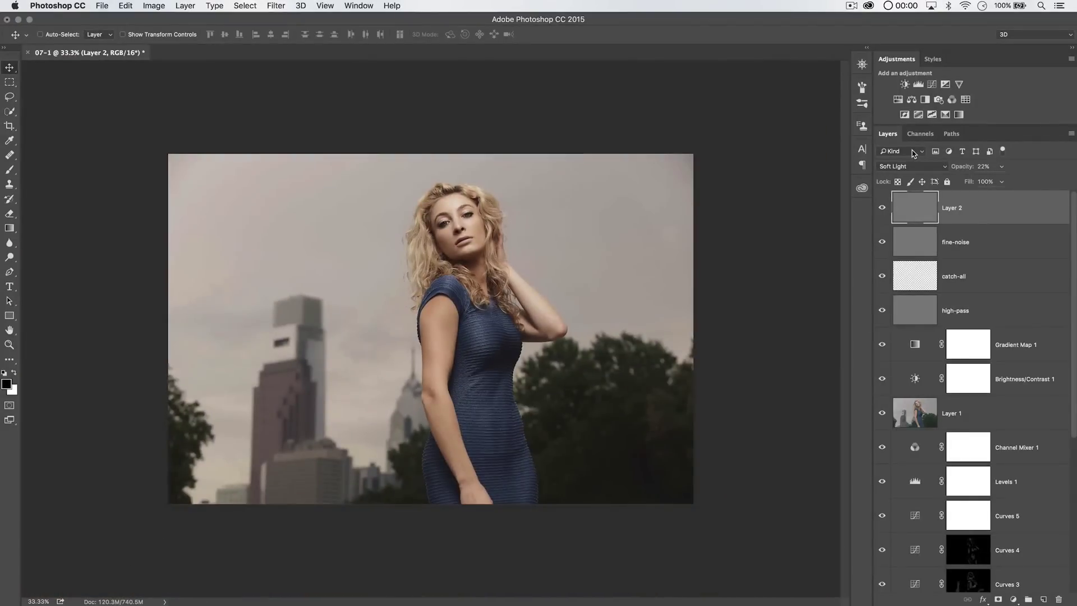
{"action": "key", "text": "super+plus"}
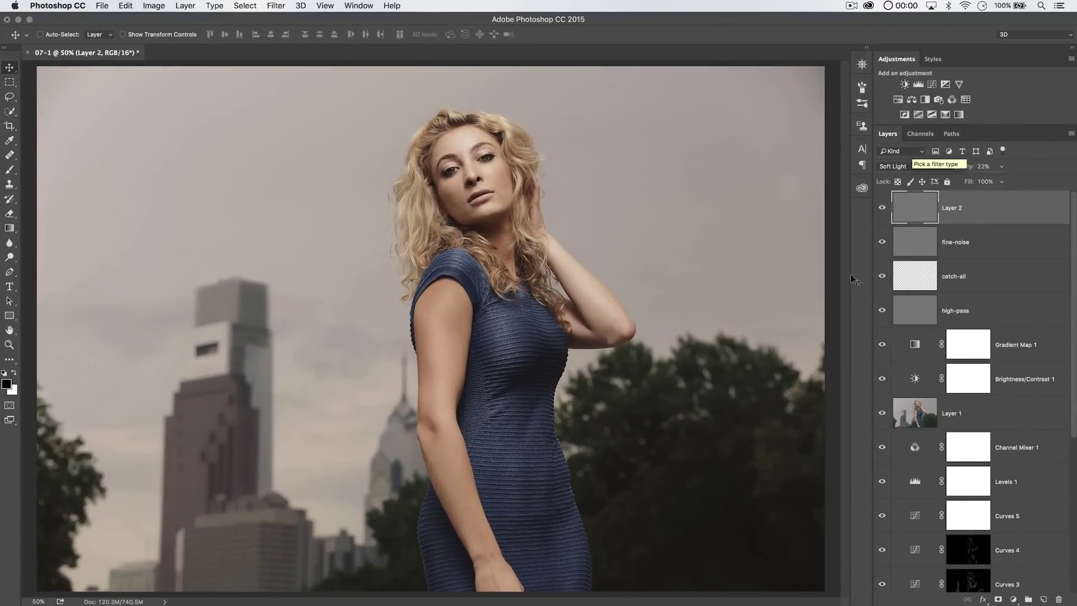
{"action": "left_click_drag", "start_coordinate": [1072, 234], "coordinate": [1062, 418]}
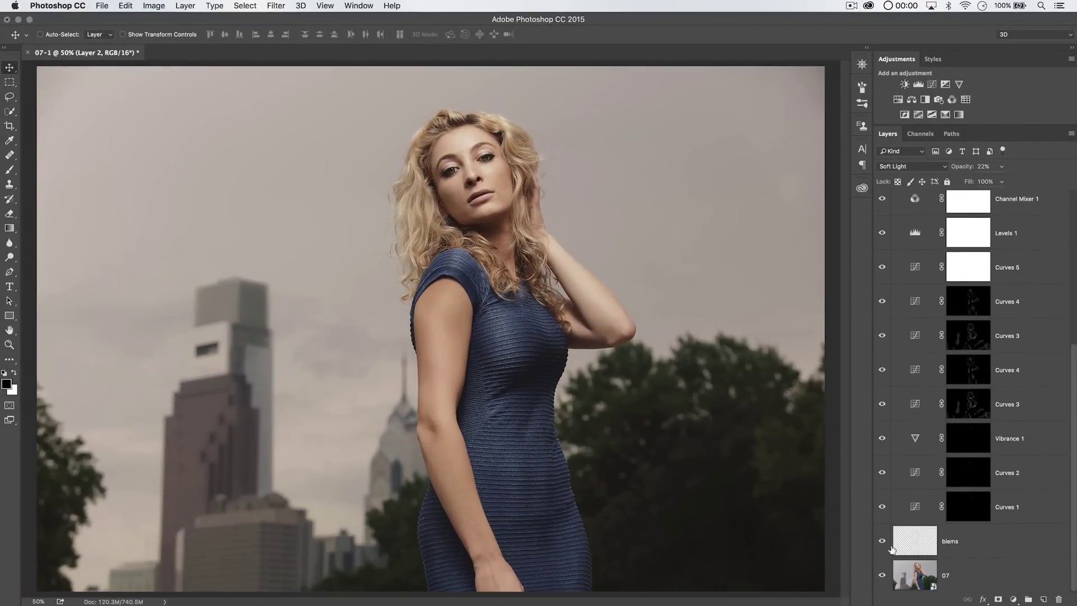
{"action": "left_click", "coordinate": [880, 576], "text": "alt"}
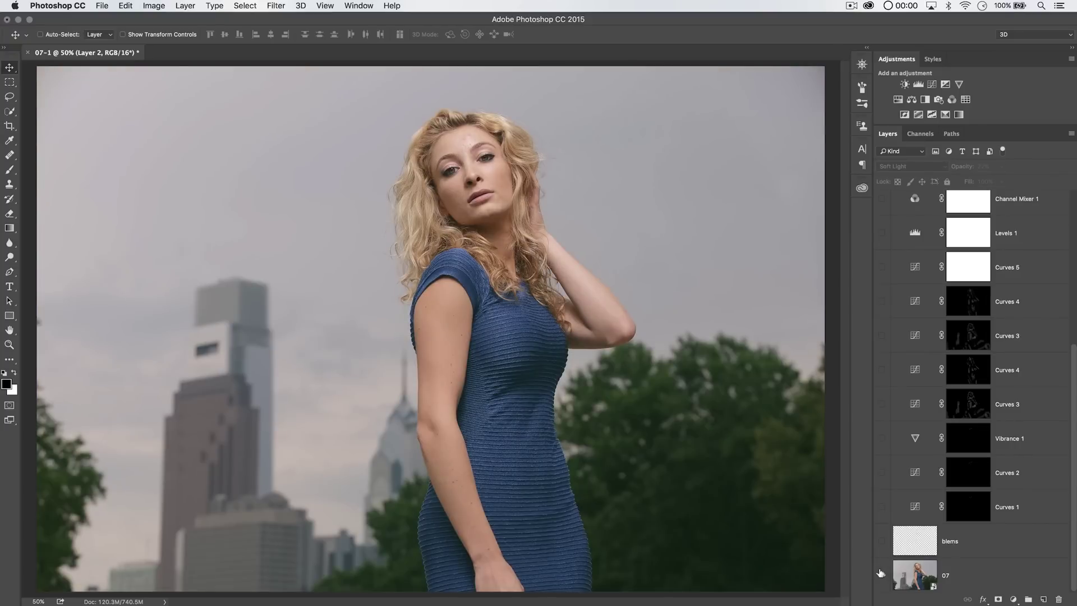
{"action": "left_click", "coordinate": [881, 574], "text": "alt"}
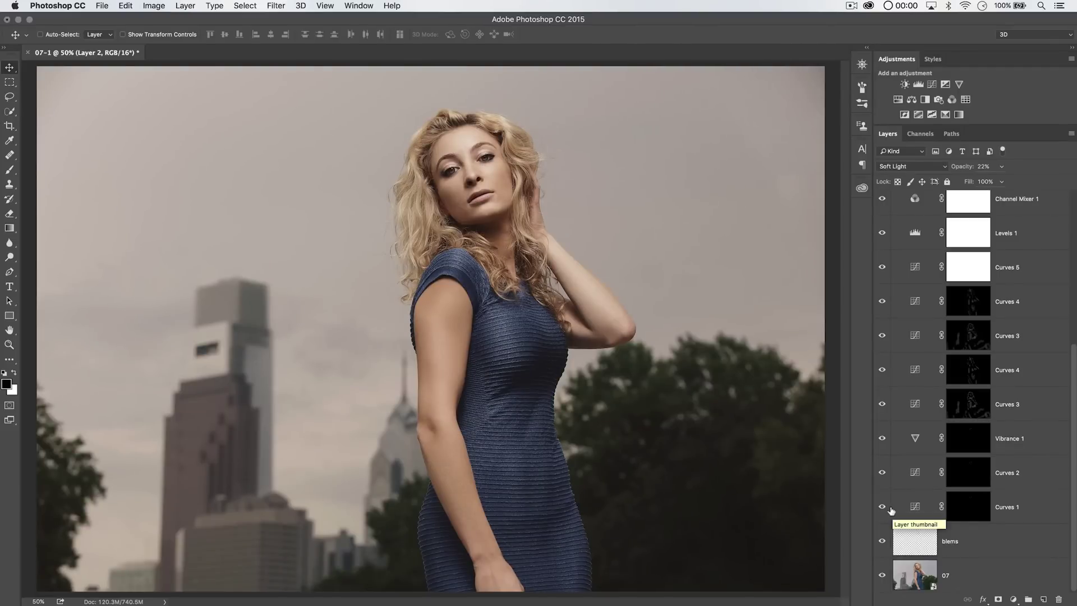
{"action": "scroll", "coordinate": [892, 508], "scroll_direction": "up", "scroll_amount": 5}
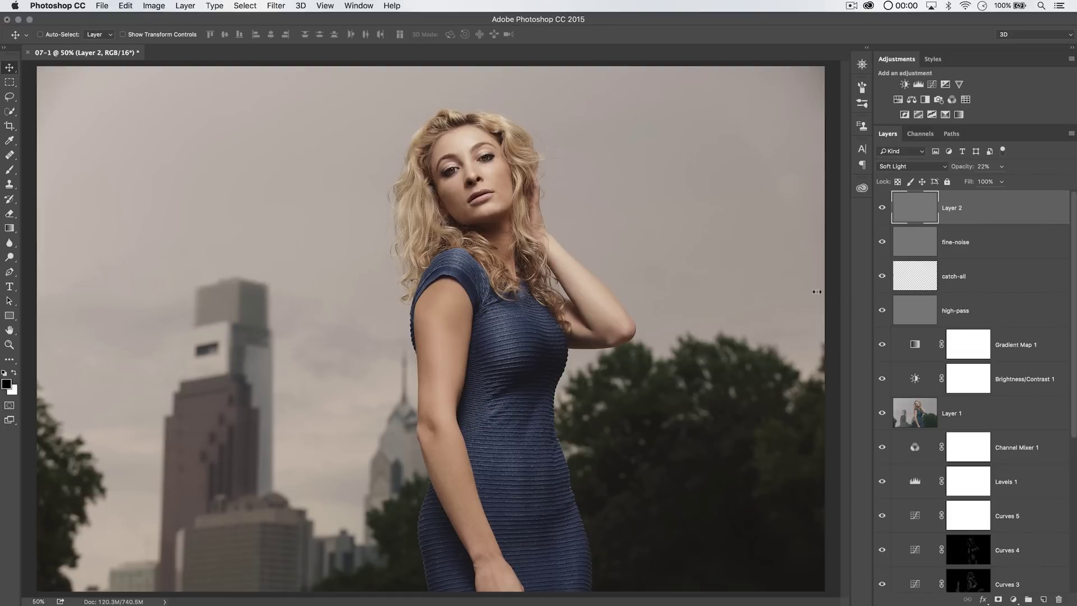
{"action": "scroll", "coordinate": [1003, 381], "scroll_direction": "down", "scroll_amount": 4}
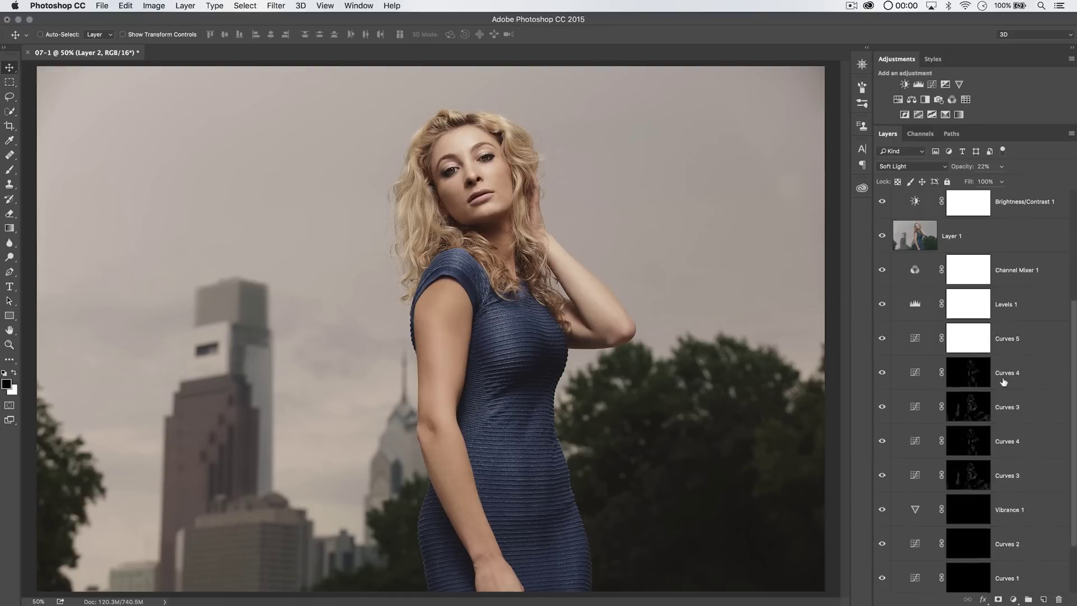
{"action": "scroll", "coordinate": [1003, 381], "scroll_direction": "down", "scroll_amount": 2}
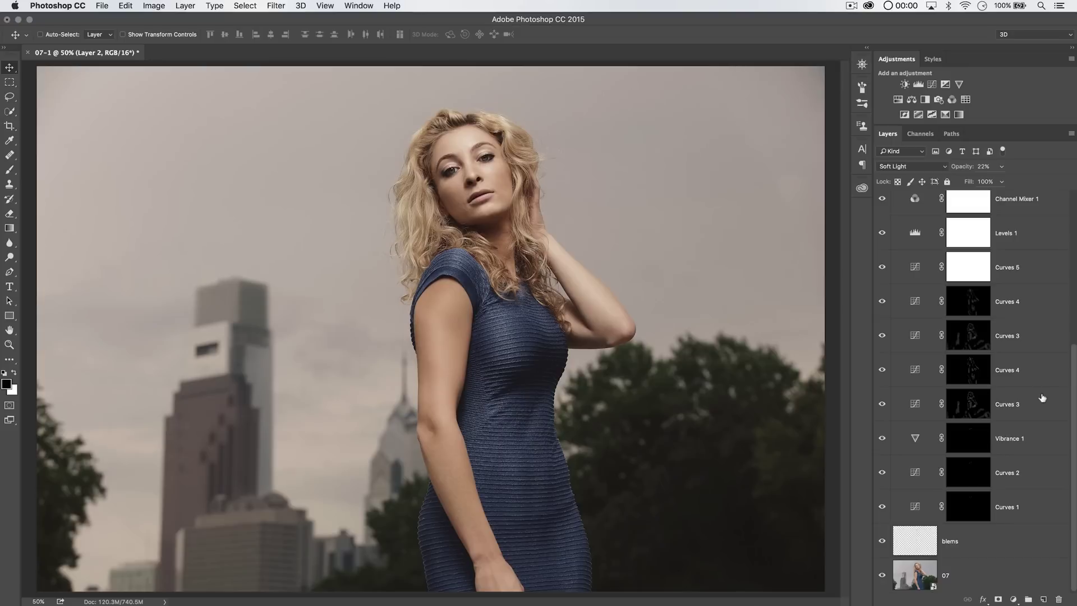
- Select the catch-all layer and zoom out to view the whole photo
{"action": "scroll", "coordinate": [1020, 353], "scroll_direction": "up", "scroll_amount": 5}
{"action": "left_click", "coordinate": [951, 283]}
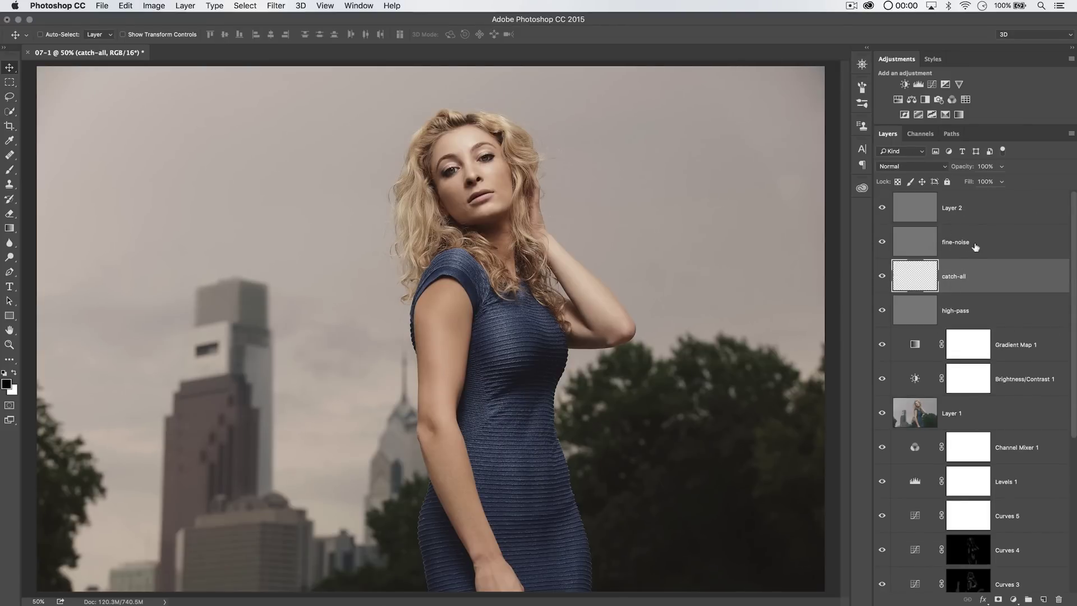
{"action": "key", "text": "super+minus"}
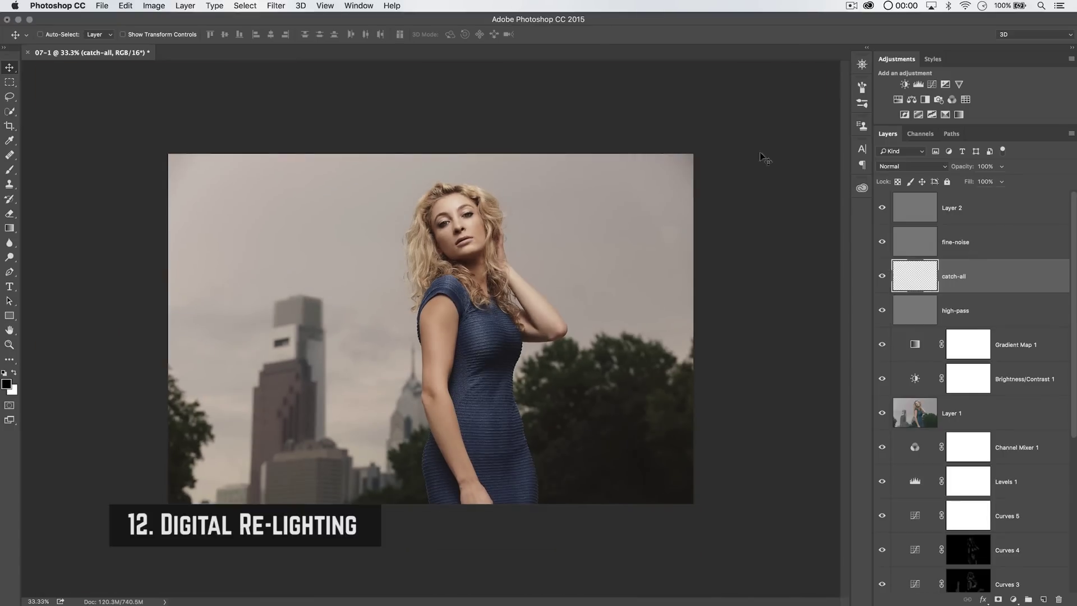
- Above Layer 2, paint a Quick Mask over the lower left with a 1700px black brush at 100% opacity
{"action": "left_click", "coordinate": [952, 206]}
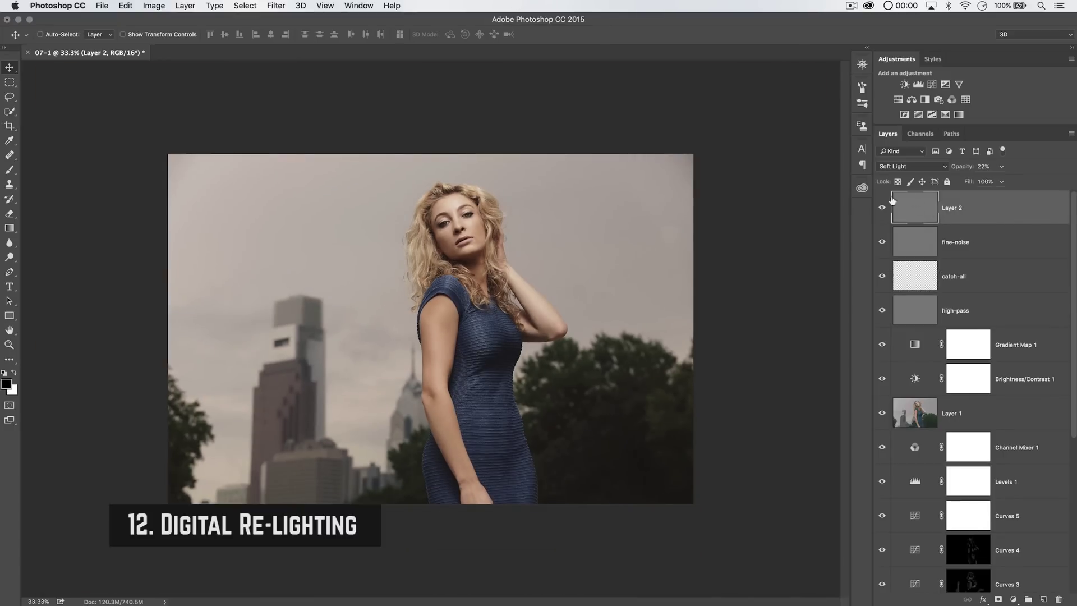
{"action": "left_click", "coordinate": [17, 405]}
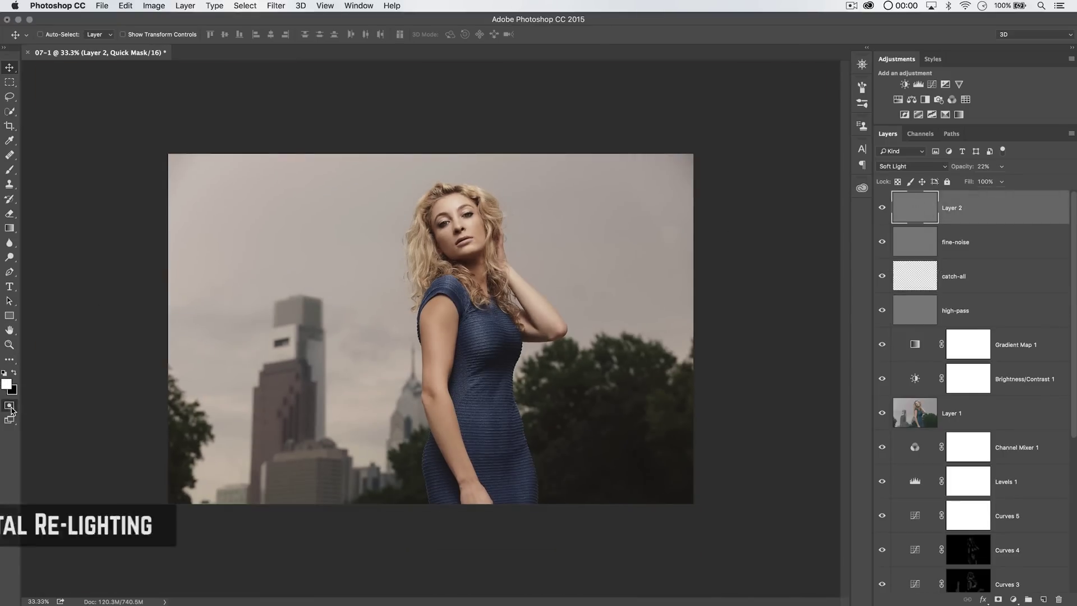
{"action": "left_click", "coordinate": [10, 170]}
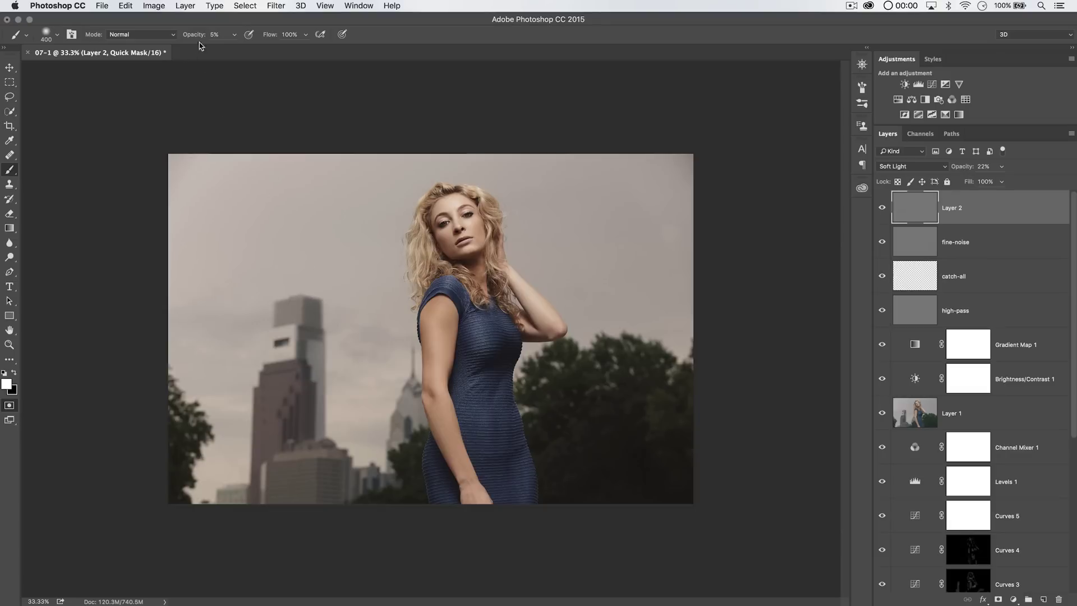
{"action": "left_click_drag", "start_coordinate": [196, 34], "coordinate": [279, 34]}
{"action": "key", "text": "bracketright"}
{"action": "key", "text": "bracketright"}
{"action": "key", "text": "bracketright"}
{"action": "key", "text": "bracketright"}
{"action": "key", "text": "bracketright"}
{"action": "key", "text": "bracketright"}
{"action": "key", "text": "bracketright"}
{"action": "key", "text": "bracketright"}
{"action": "key", "text": "bracketright"}
{"action": "key", "text": "bracketright"}
{"action": "key", "text": "x"}
{"action": "key", "text": "bracketright"}
{"action": "key", "text": "bracketright"}
{"action": "key", "text": "bracketright"}
{"action": "mouse_move", "coordinate": [185, 429]}
{"action": "left_mouse_down"}
{"action": "mouse_move", "coordinate": [207, 518]}
{"action": "mouse_move", "coordinate": [276, 552]}
{"action": "mouse_move", "coordinate": [420, 516]}
{"action": "mouse_move", "coordinate": [488, 468]}
{"action": "mouse_move", "coordinate": [578, 478]}
{"action": "mouse_move", "coordinate": [697, 461]}
{"action": "mouse_move", "coordinate": [666, 476]}
{"action": "left_mouse_up"}
{"action": "key", "text": "q"}
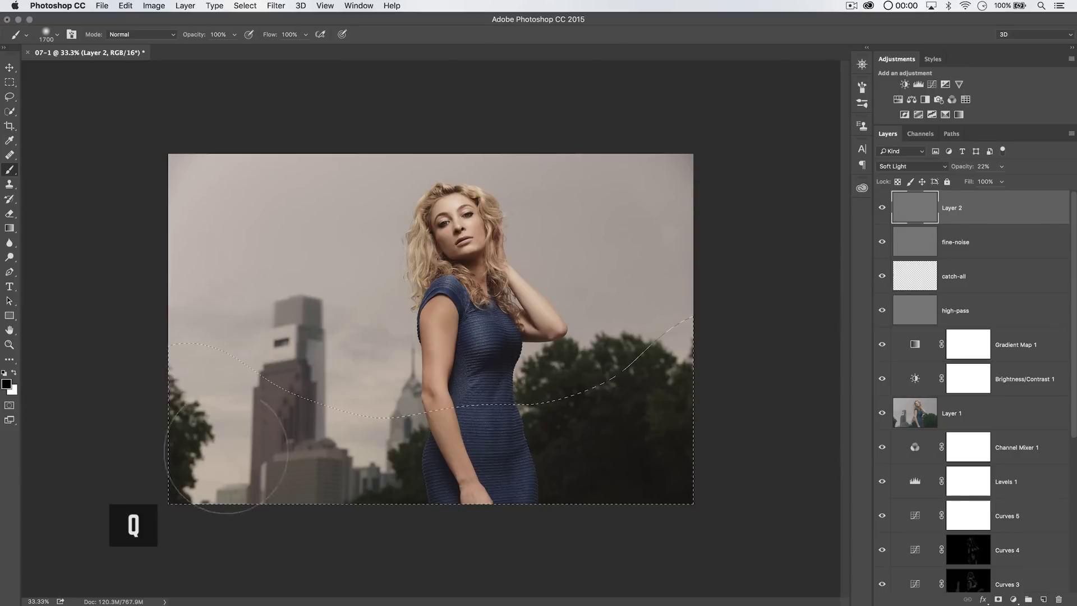
- Feather the selection by 400 pixels and add Levels with midtones at 0.95
{"action": "left_click", "coordinate": [245, 6]}
{"action": "mouse_move", "coordinate": [328, 157]}
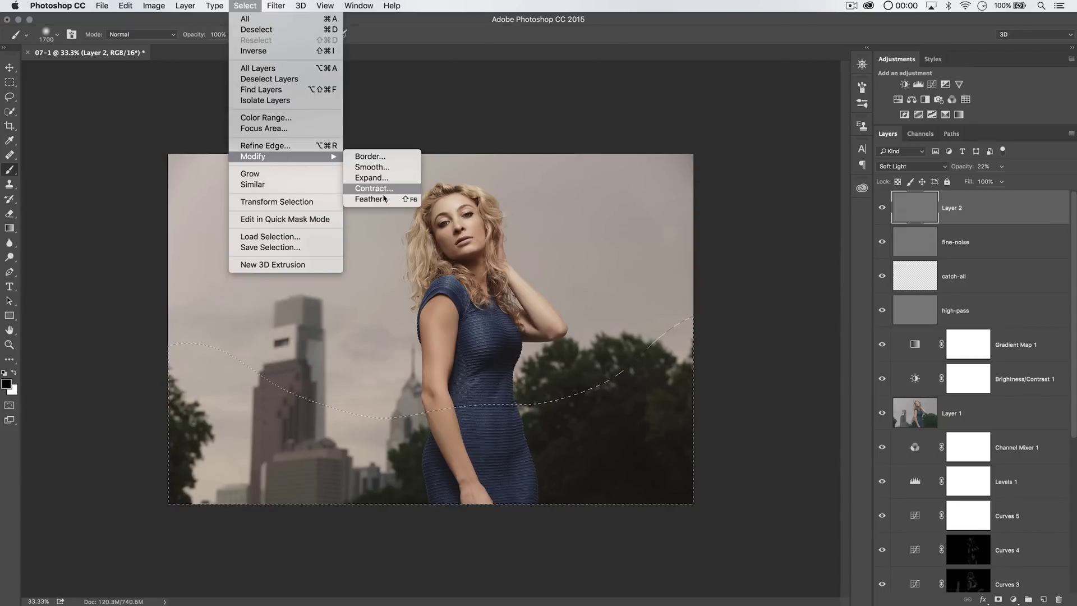
{"action": "left_click", "coordinate": [384, 198]}
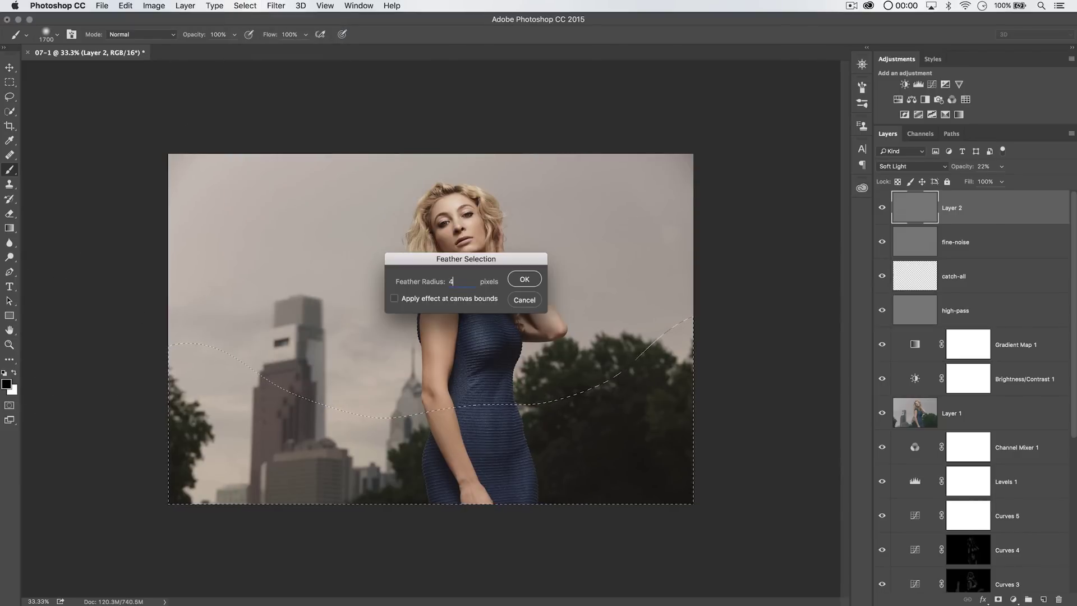
{"action": "type", "text": "00"}
{"action": "left_click", "coordinate": [524, 278]}
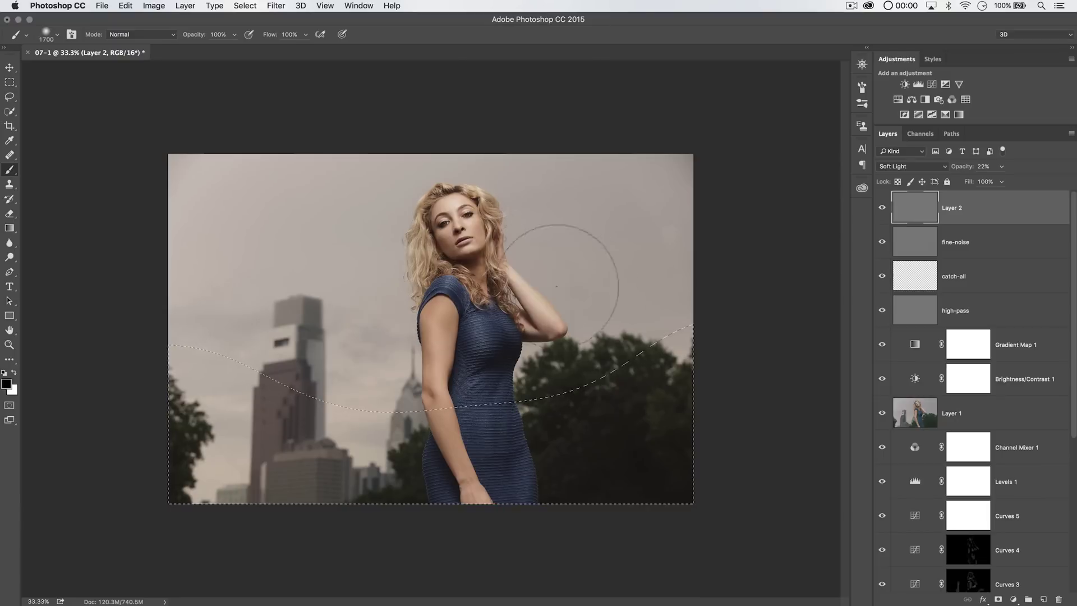
{"action": "left_click", "coordinate": [917, 84]}
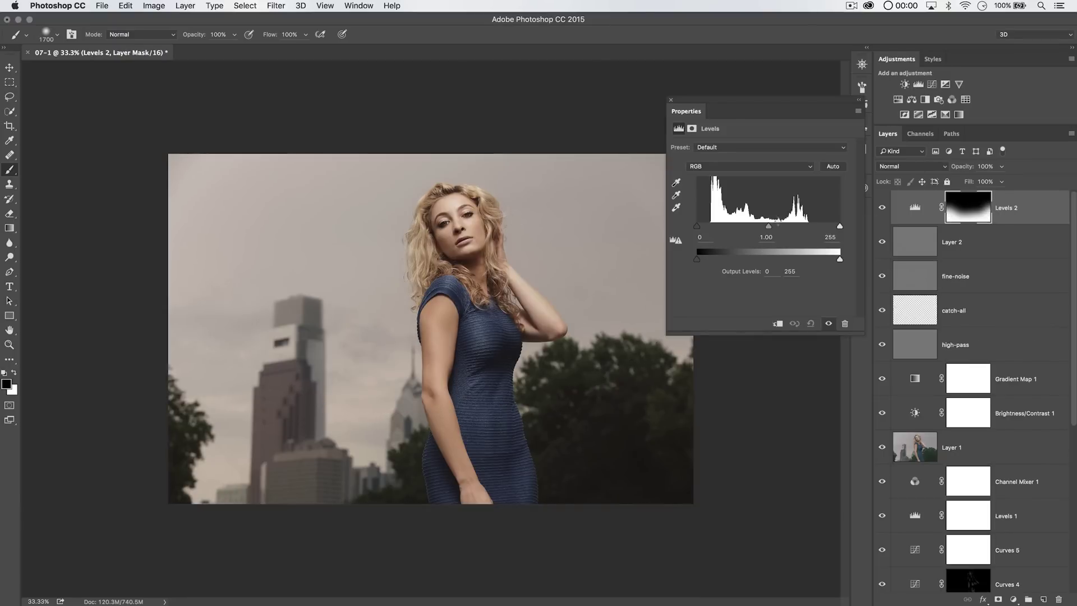
{"action": "left_click_drag", "start_coordinate": [770, 229], "coordinate": [772, 230]}
- Paint a Quick Mask over the top and the woman, then feather the resulting selection
{"action": "left_click", "coordinate": [671, 100]}
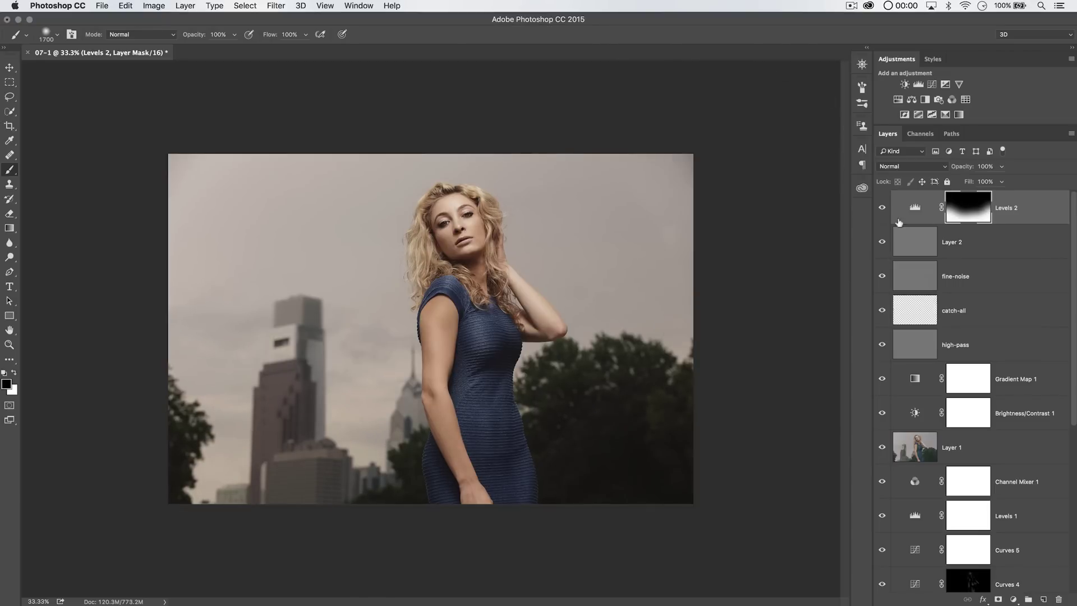
{"action": "left_click", "coordinate": [9, 405]}
{"action": "mouse_move", "coordinate": [192, 134]}
{"action": "left_mouse_down"}
{"action": "mouse_move", "coordinate": [315, 111]}
{"action": "mouse_move", "coordinate": [456, 180]}
{"action": "mouse_move", "coordinate": [481, 312]}
{"action": "mouse_move", "coordinate": [491, 163]}
{"action": "mouse_move", "coordinate": [601, 137]}
{"action": "mouse_move", "coordinate": [726, 188]}
{"action": "mouse_move", "coordinate": [673, 168]}
{"action": "left_mouse_up"}
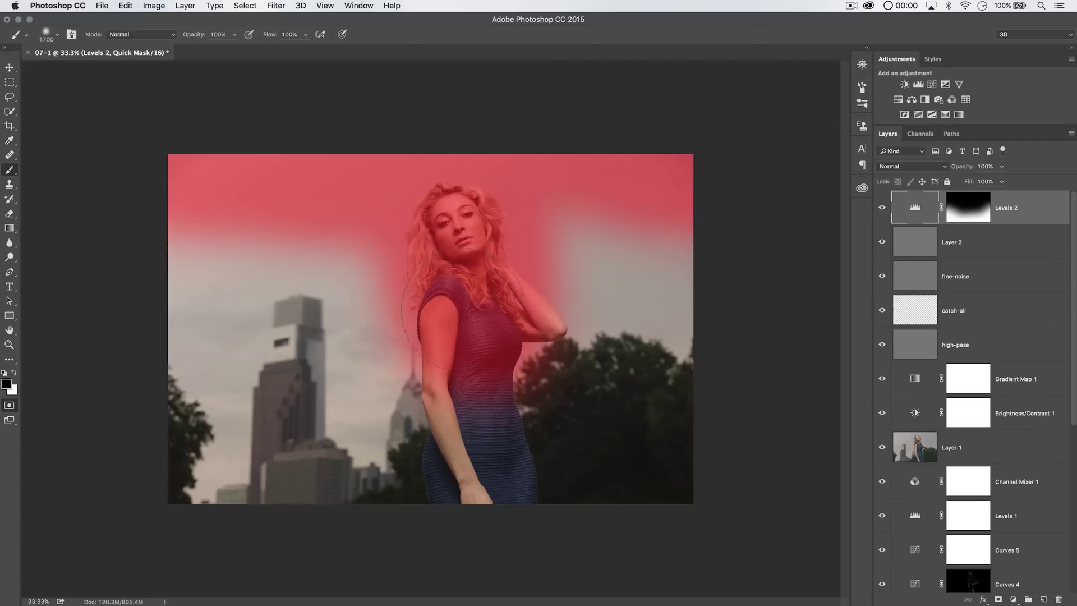
{"action": "key", "text": "q"}
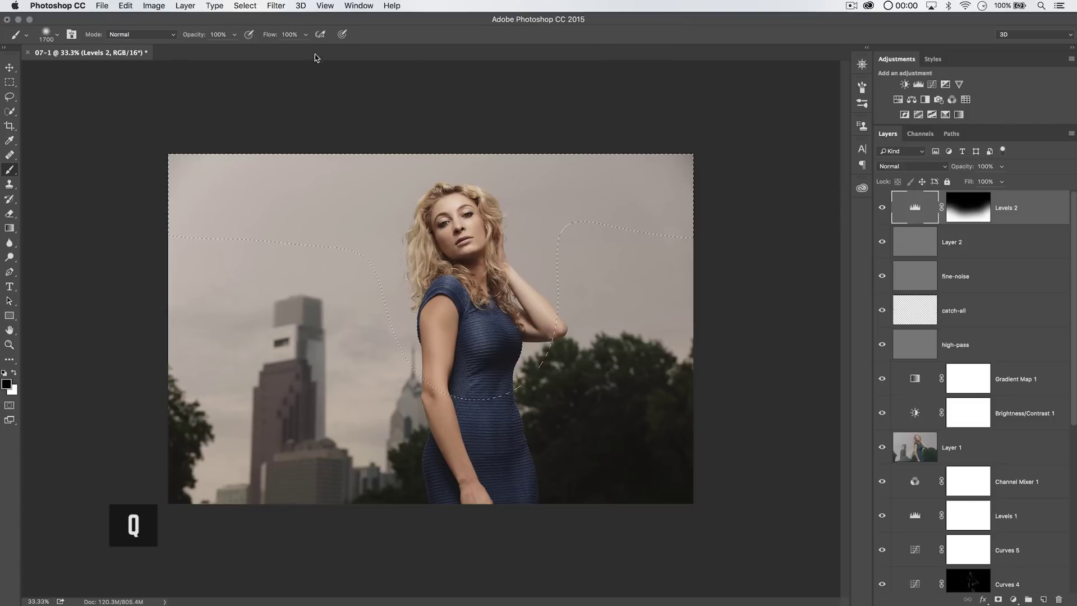
{"action": "left_click", "coordinate": [245, 7]}
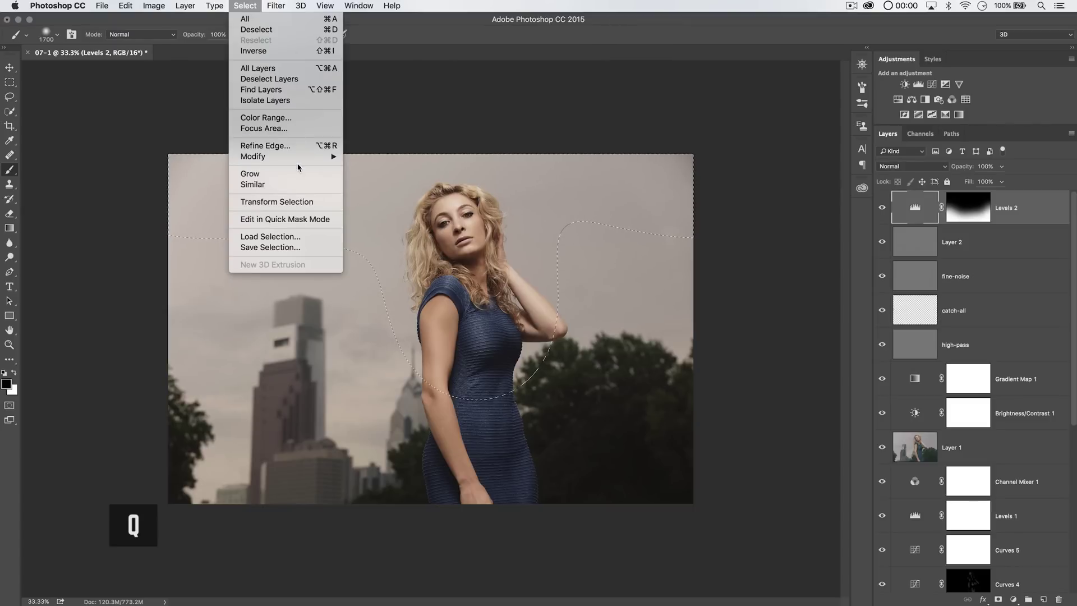
{"action": "mouse_move", "coordinate": [297, 158]}
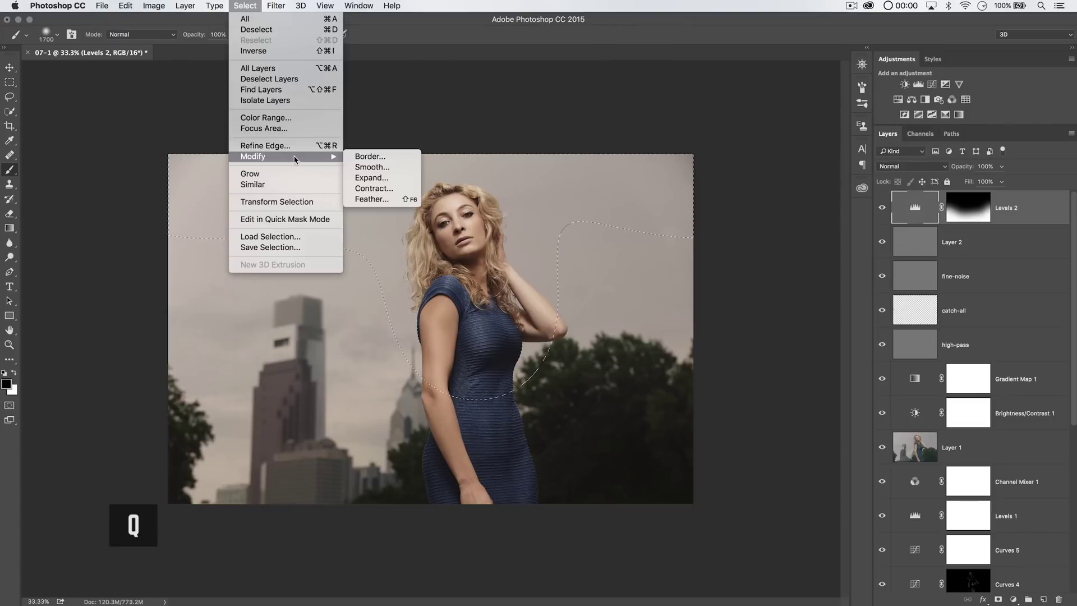
{"action": "left_click", "coordinate": [372, 199]}
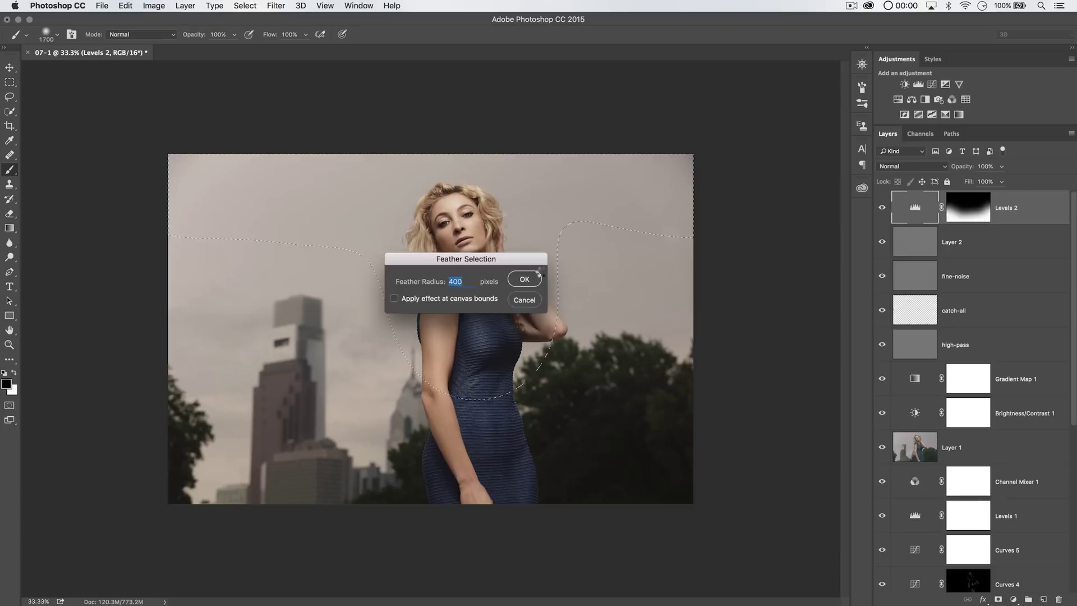
{"action": "left_click", "coordinate": [523, 279]}
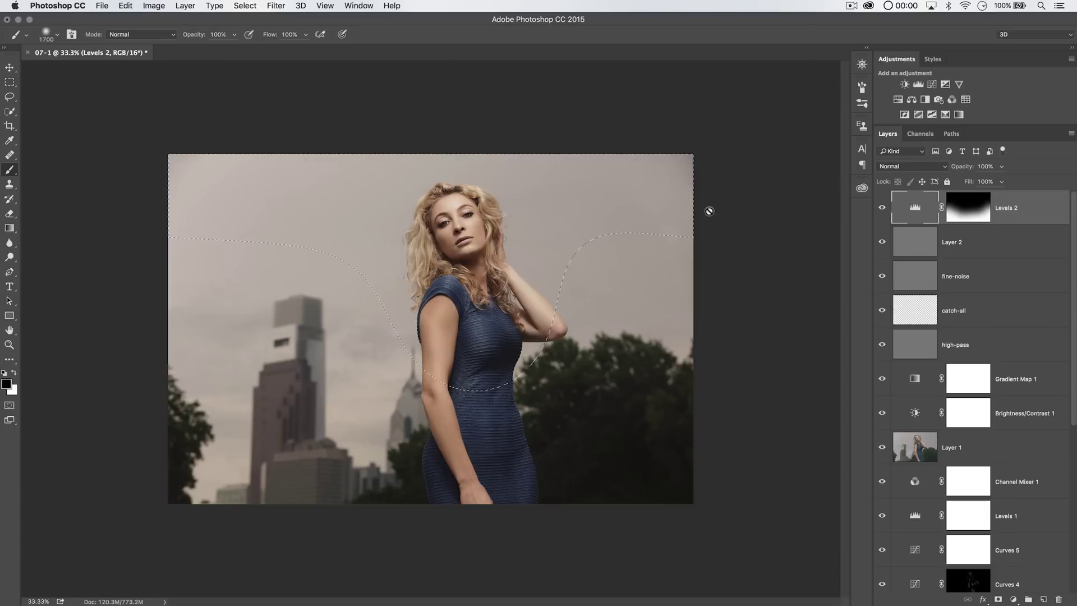
- Add a masked Levels with white point 242 and midtones 1.07, comparing against Levels 2
{"action": "left_click", "coordinate": [918, 85]}
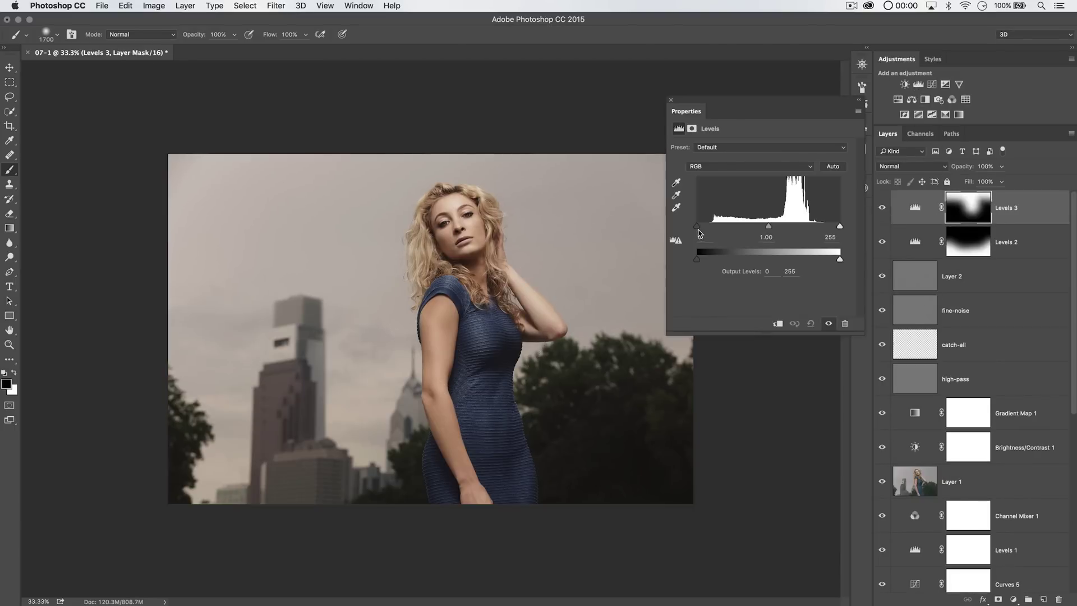
{"action": "left_click_drag", "start_coordinate": [839, 226], "coordinate": [823, 227]}
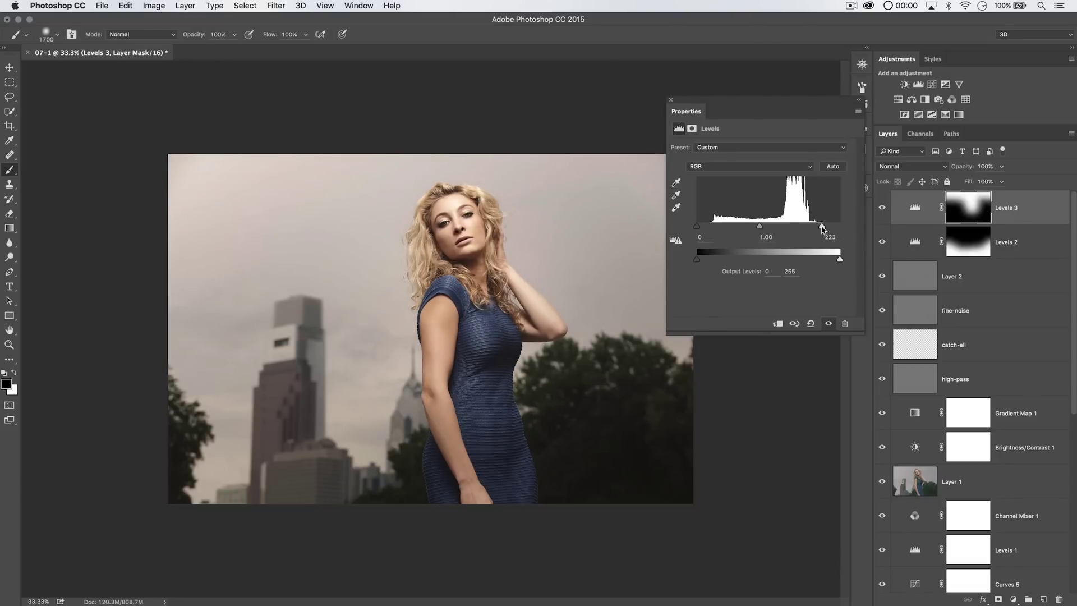
{"action": "left_click_drag", "start_coordinate": [822, 227], "coordinate": [831, 227]}
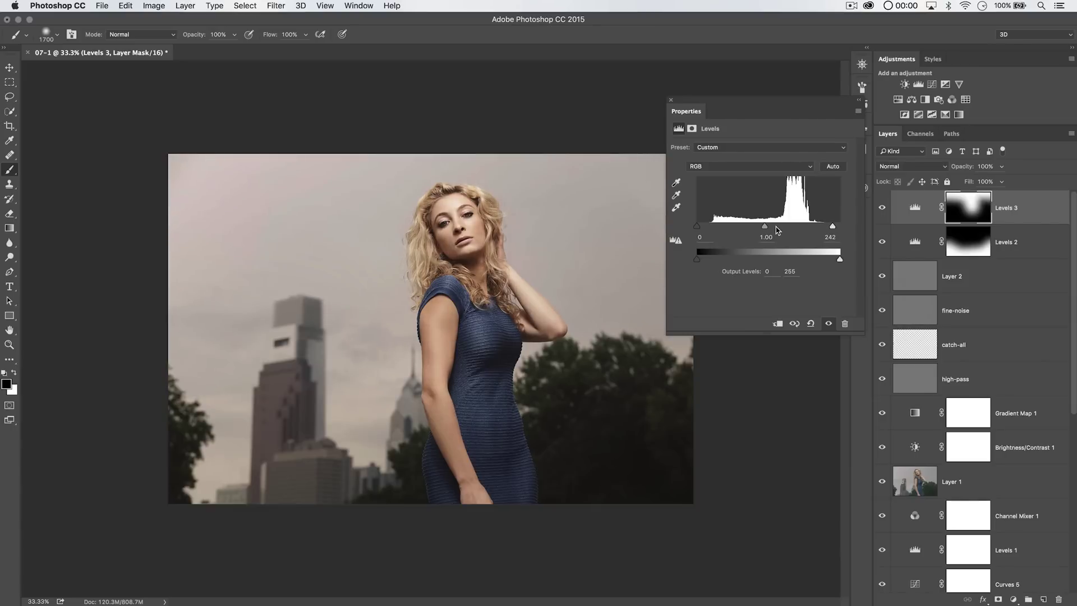
{"action": "left_click_drag", "start_coordinate": [766, 230], "coordinate": [699, 230]}
{"action": "left_click", "coordinate": [882, 242]}
{"action": "left_click_drag", "start_coordinate": [881, 207], "coordinate": [880, 250]}
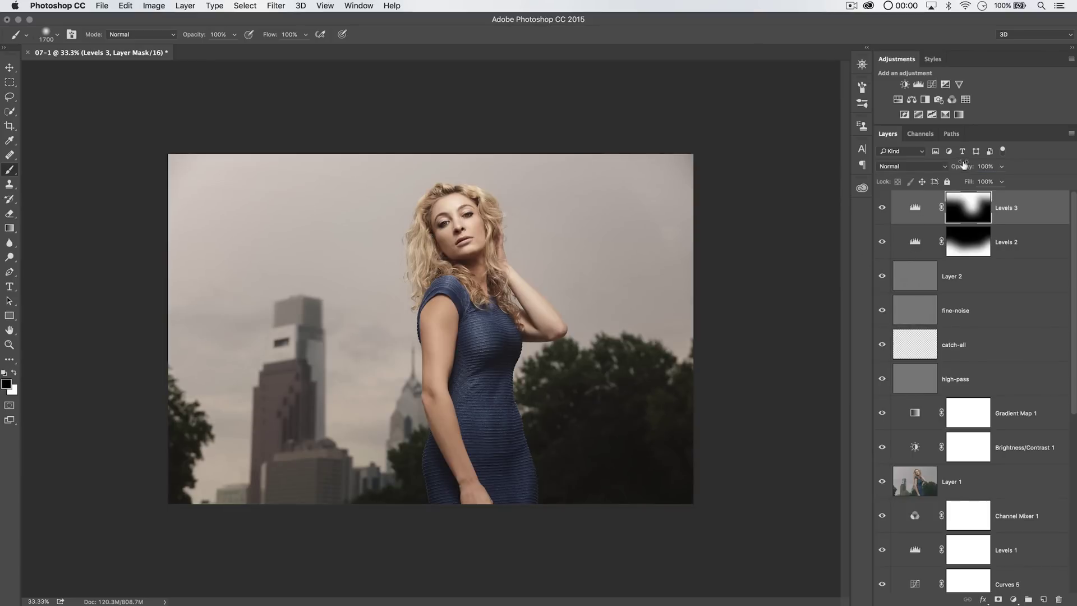
- Lower Levels 3 to 76% opacity, compare Levels 2 on and off, then retarget Levels 3
{"action": "mouse_move", "coordinate": [962, 166]}
{"action": "left_mouse_down"}
{"action": "mouse_move", "coordinate": [944, 174]}
{"action": "mouse_move", "coordinate": [960, 168]}
{"action": "left_mouse_up"}
{"action": "left_click", "coordinate": [914, 239]}
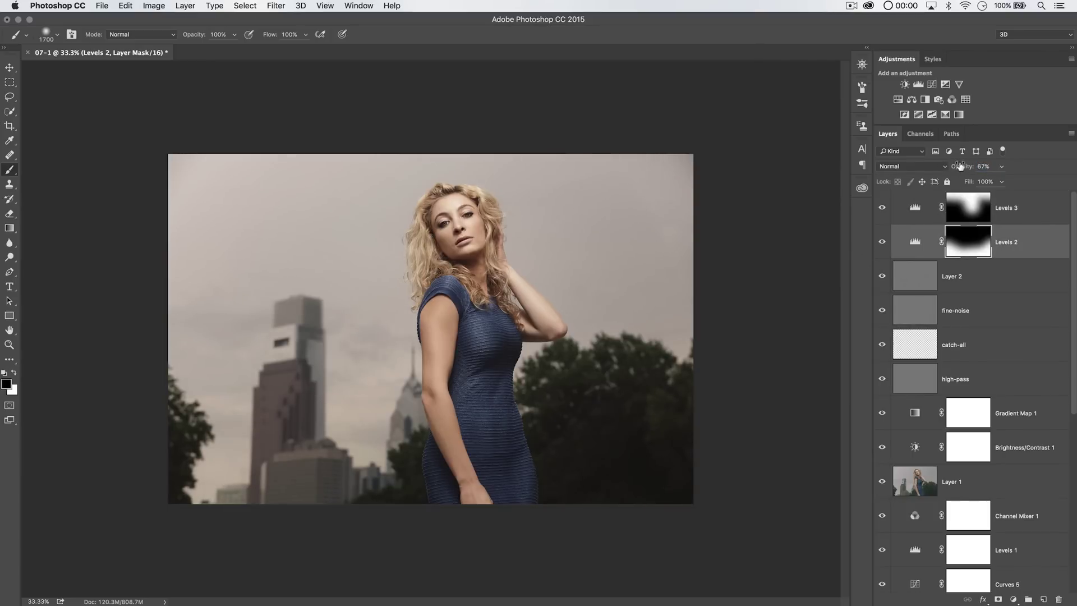
{"action": "left_click", "coordinate": [881, 241]}
{"action": "left_click", "coordinate": [881, 241]}
{"action": "left_click", "coordinate": [915, 203]}
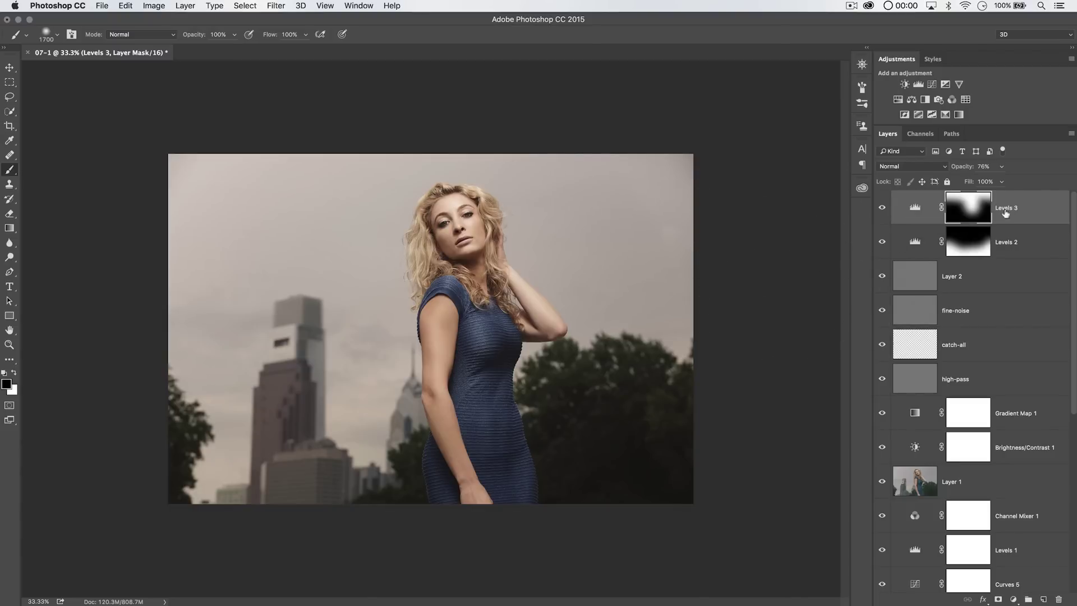
{"action": "key", "text": "super+2"}
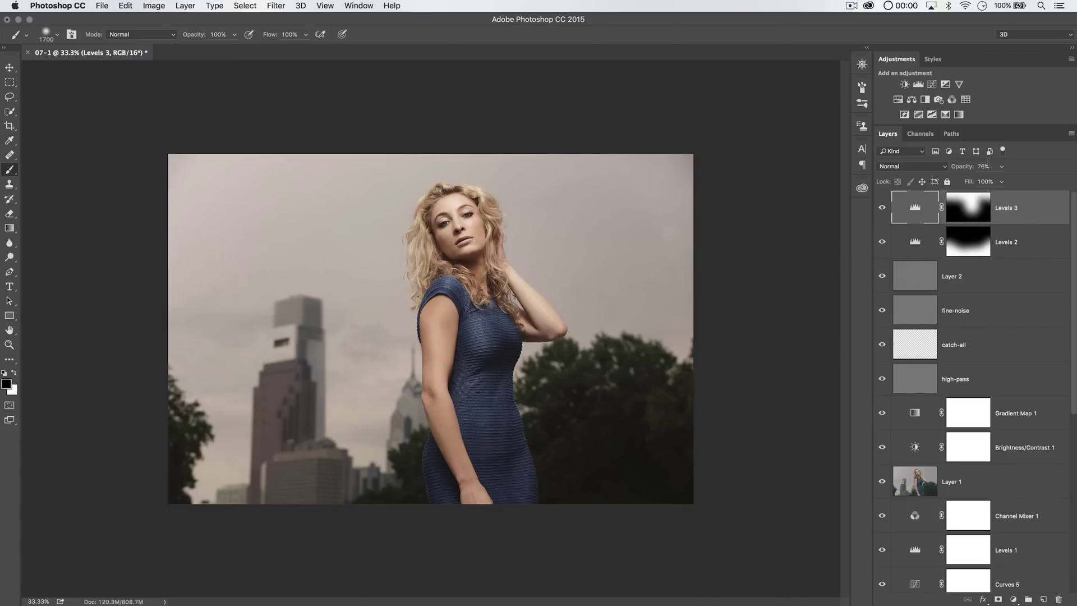